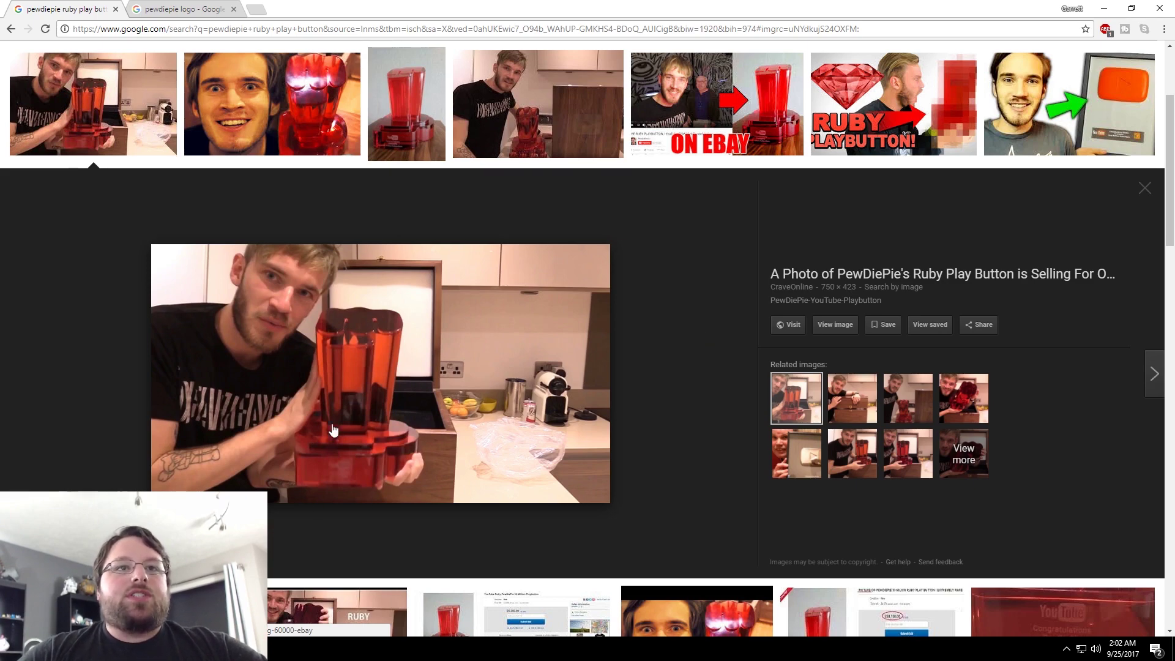
# - Preview the second ruby play button photo, then switch to the PewDiePie logo results
pyautogui.click(273, 119)
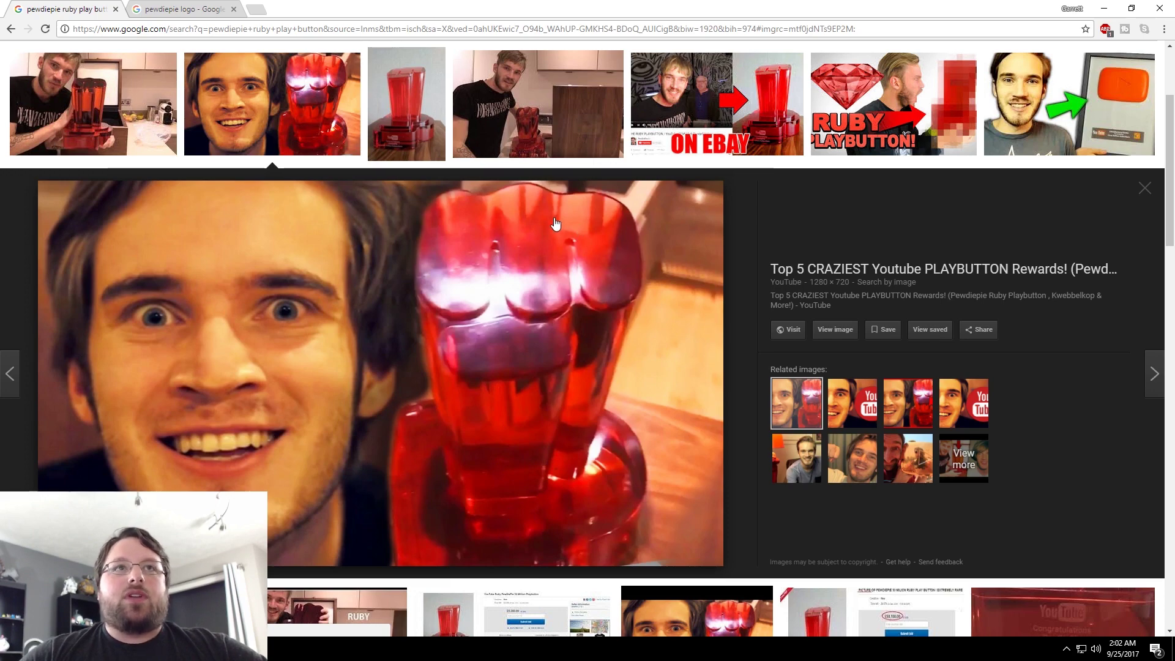
pyautogui.click(158, 8)
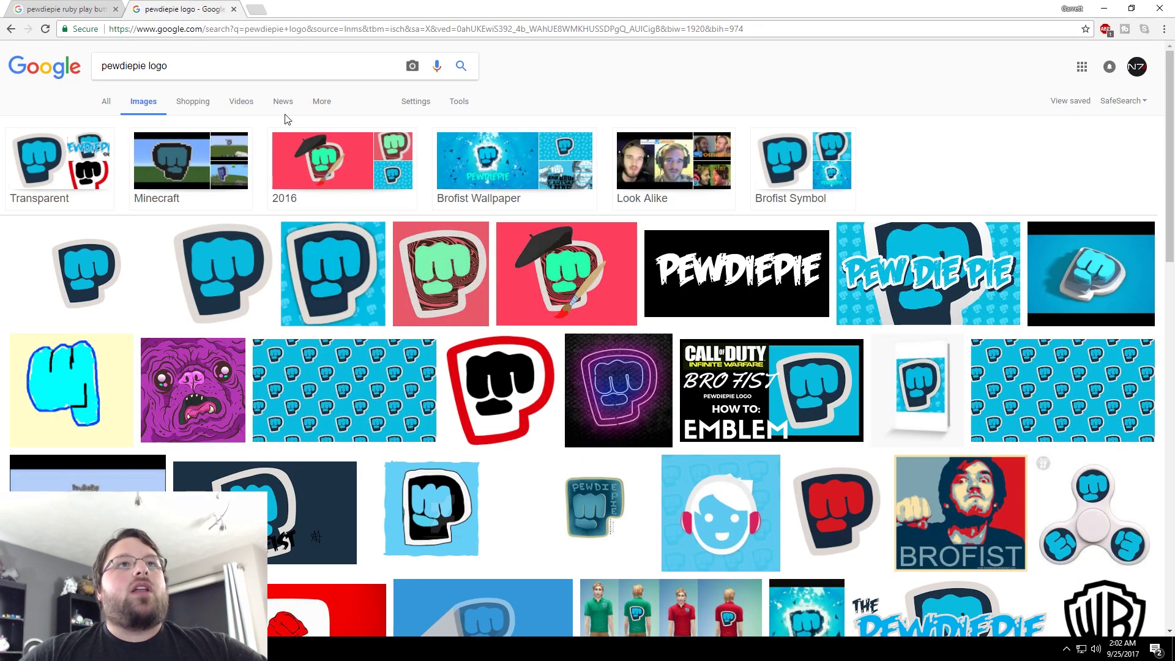
pyautogui.moveTo(500, 389)
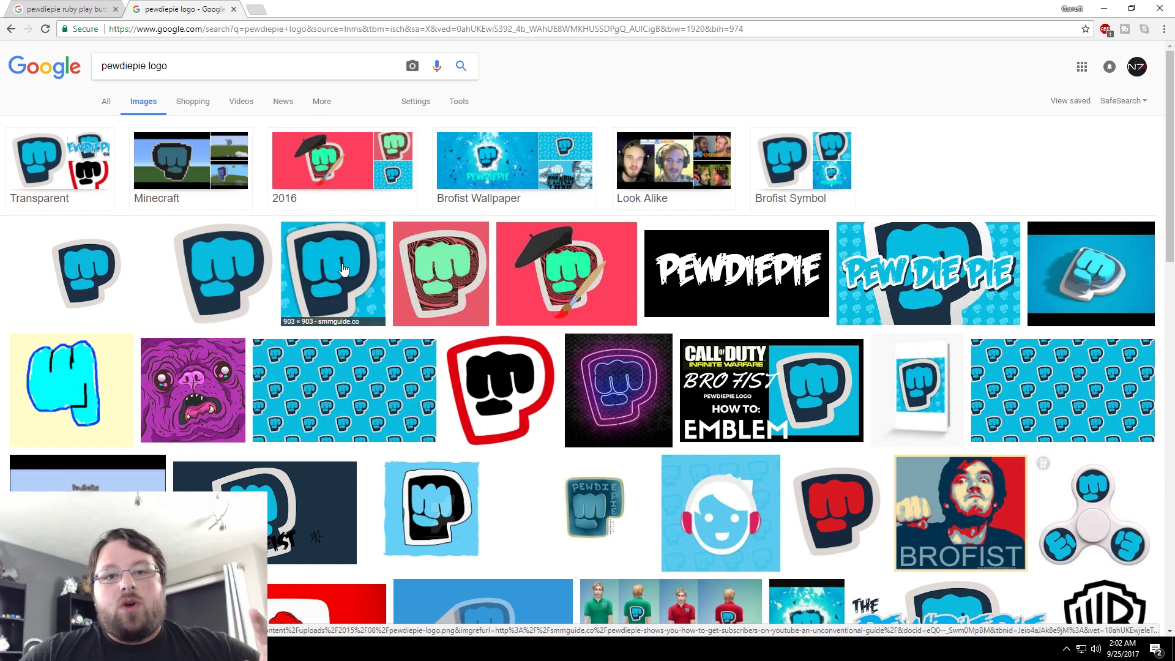
# - Copy the red-and-black brofist logo image from its Google Images preview
pyautogui.click(493, 383)
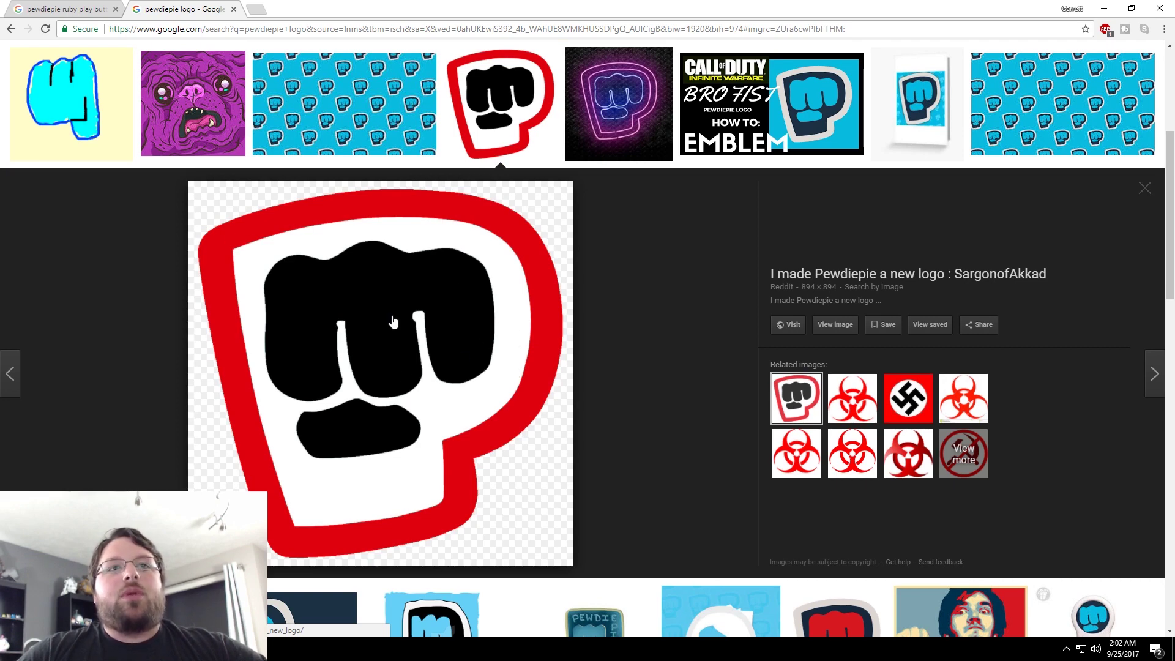
pyautogui.rightClick(394, 317)
pyautogui.click(408, 435)
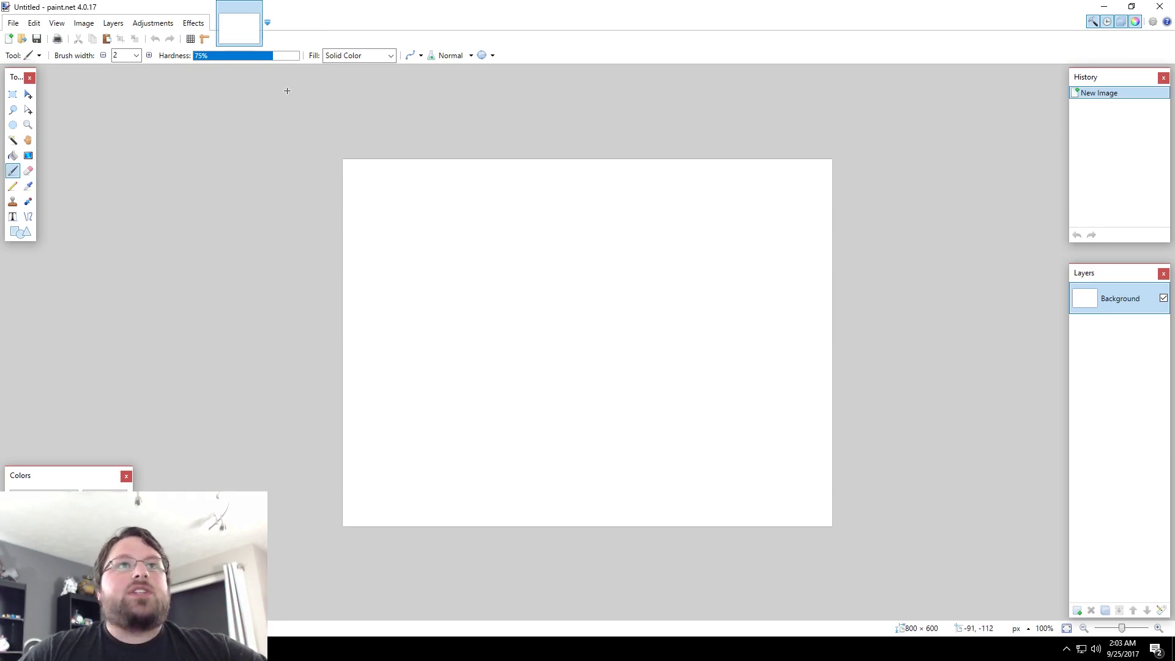
# - Paste the brofist as a new image, bucket-filling the outline black and background white
pyautogui.hotkey('ctrl', 'alt', 'v')
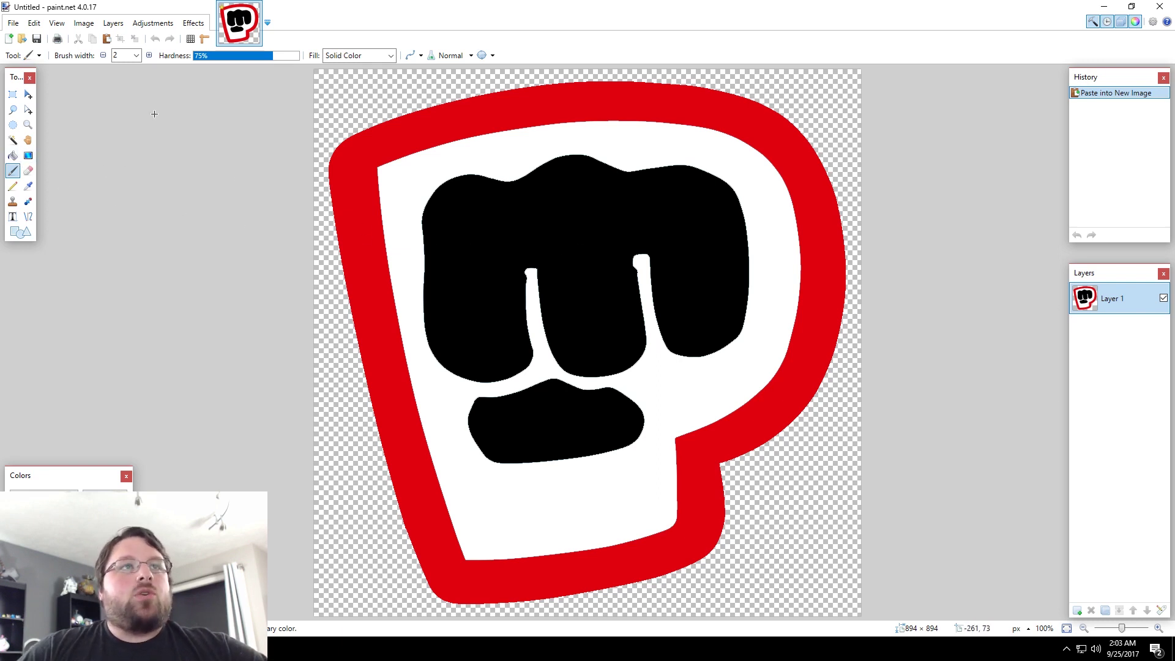
pyautogui.click(13, 155)
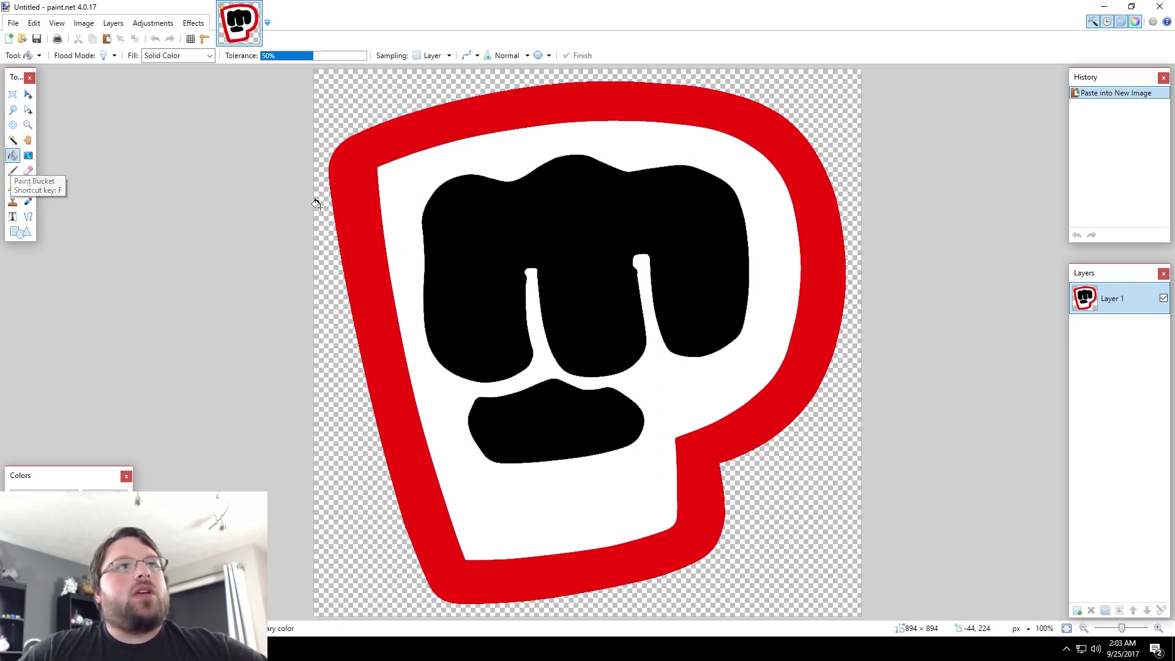
pyautogui.click(359, 150)
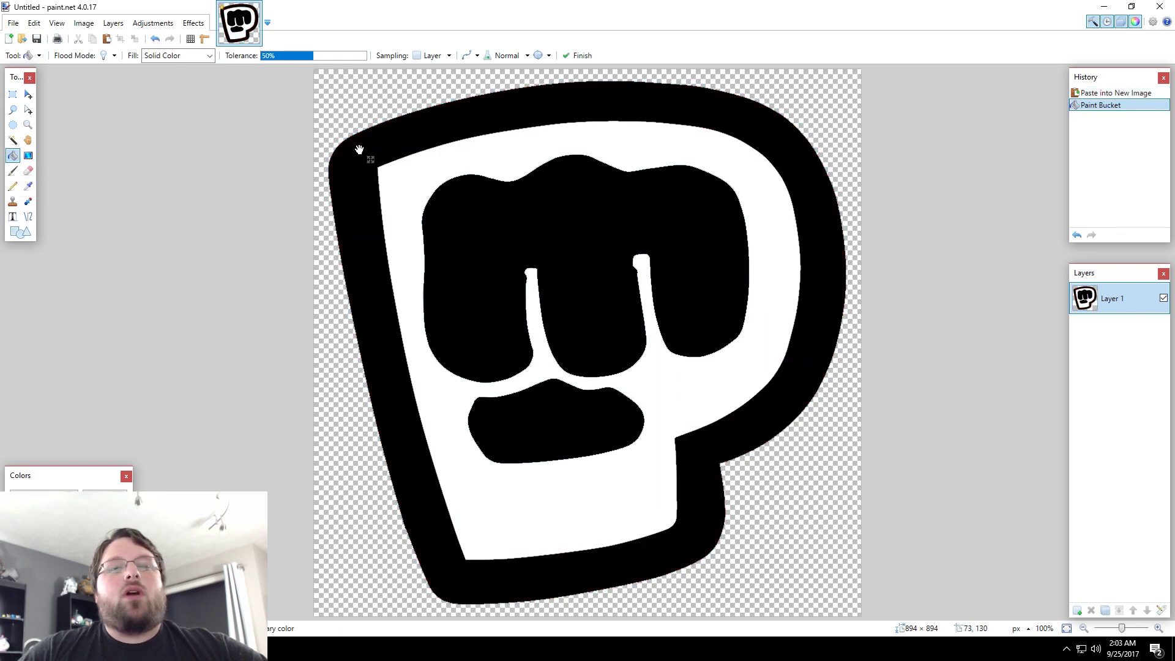
pyautogui.press('Return')
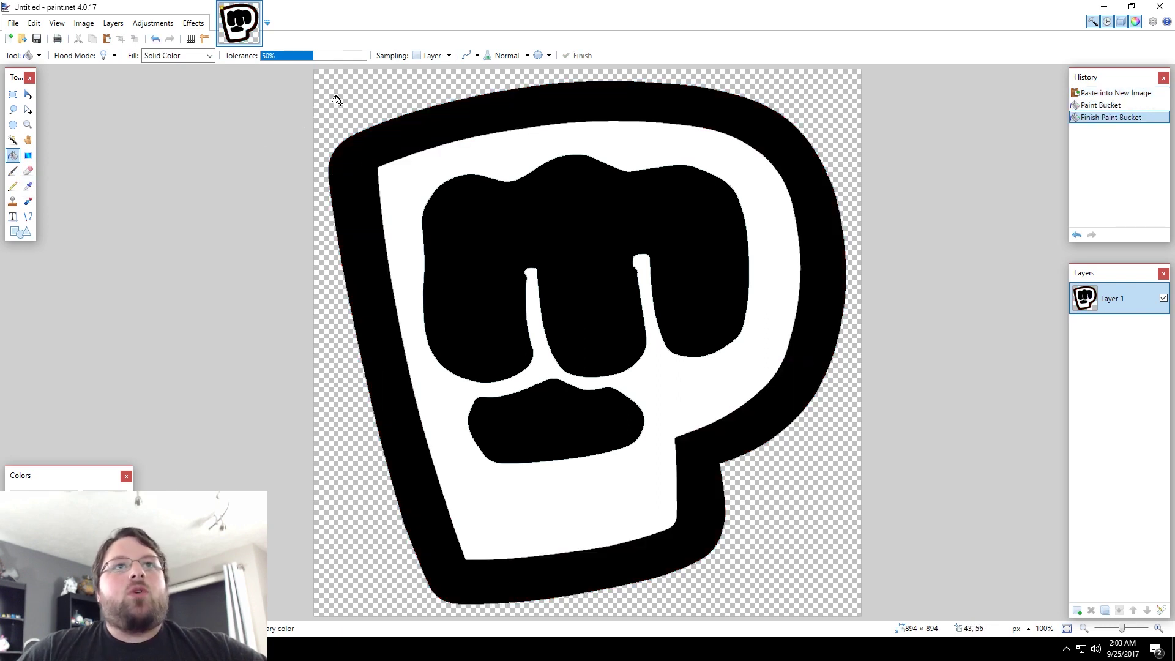
pyautogui.click(335, 95)
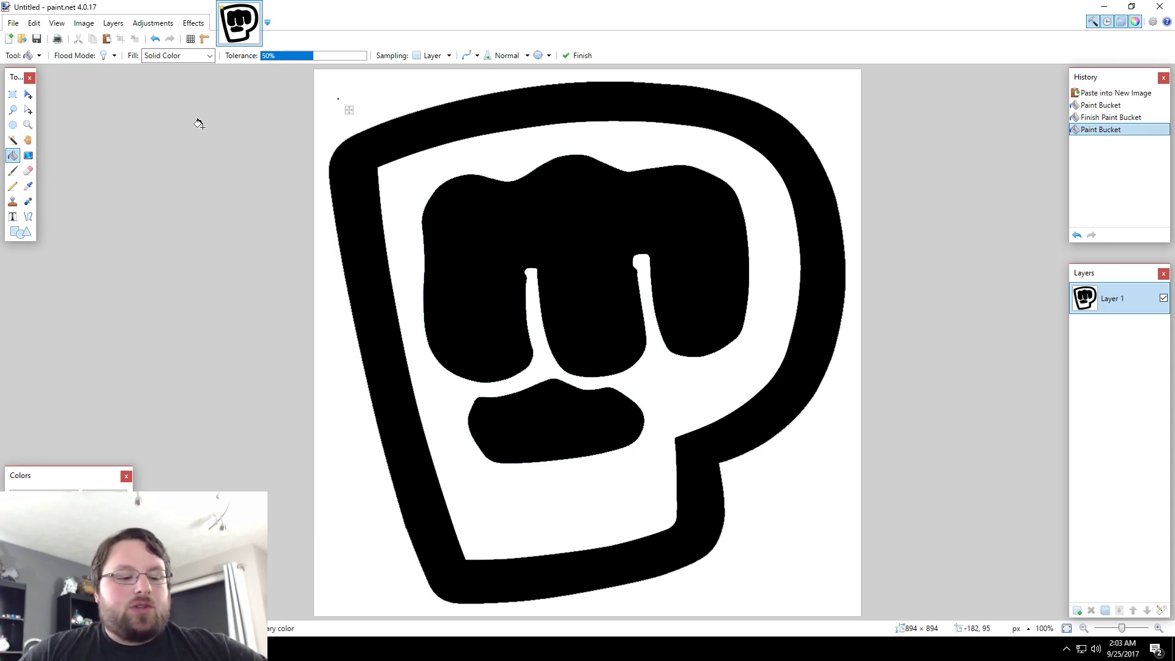
# - Upload pdp-logo.png to the Online-Convert SVG converter and convert it
pyautogui.hotkey('alt', 'Tab')
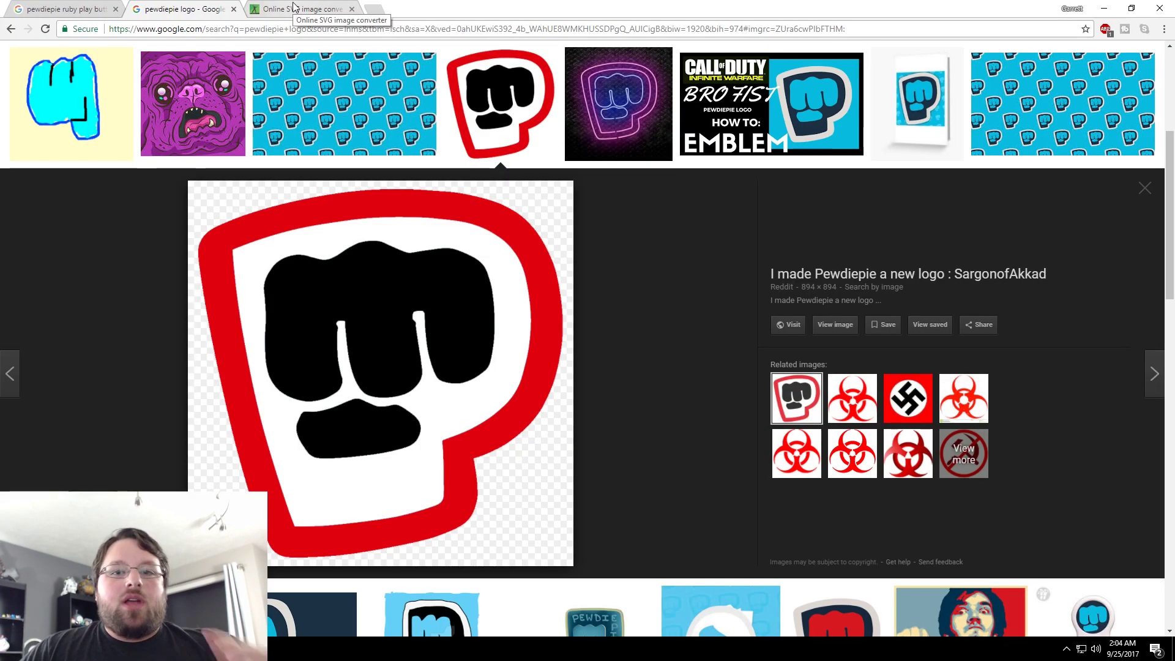
pyautogui.click(292, 10)
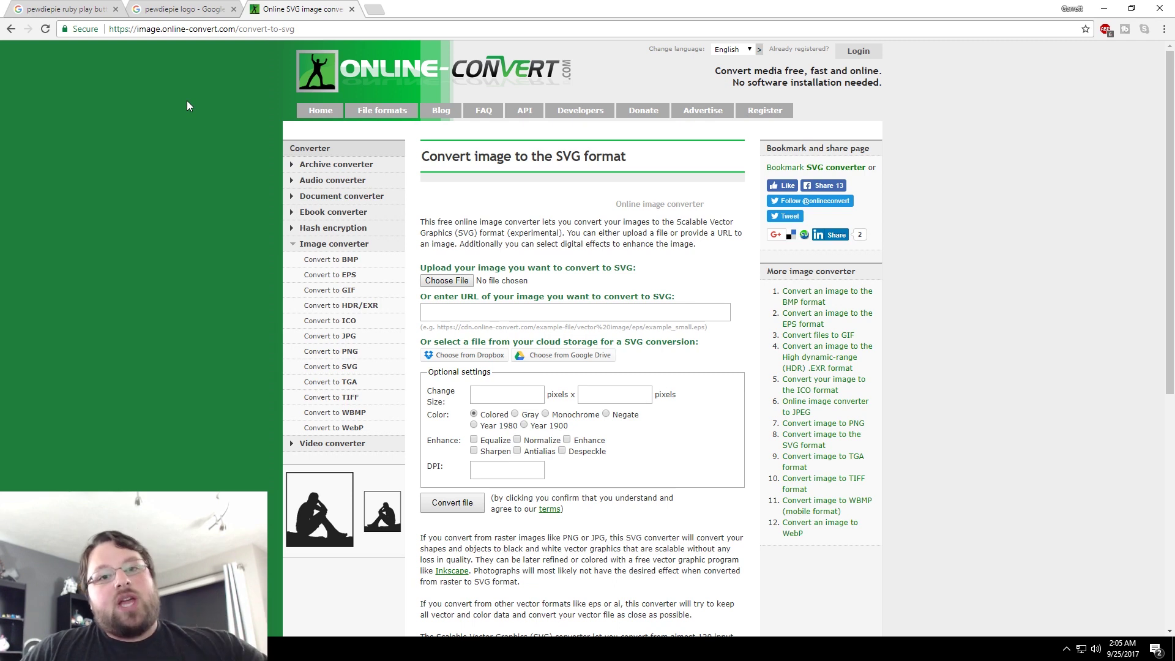
pyautogui.click(494, 284)
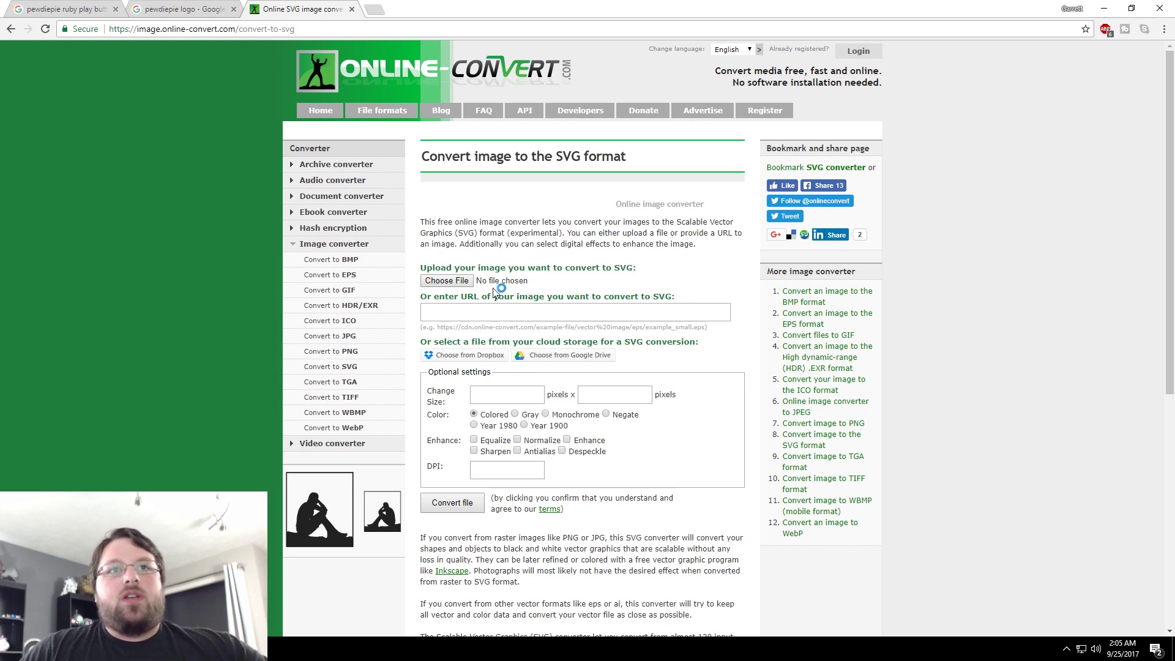
pyautogui.click(460, 283)
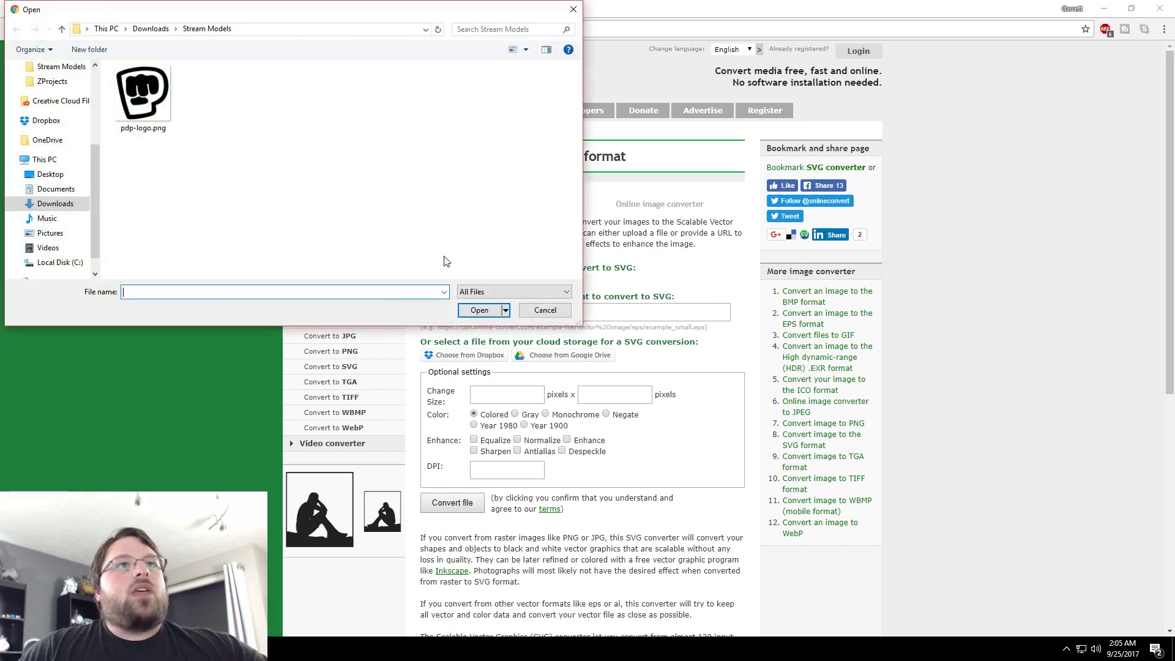
pyautogui.doubleClick(139, 109)
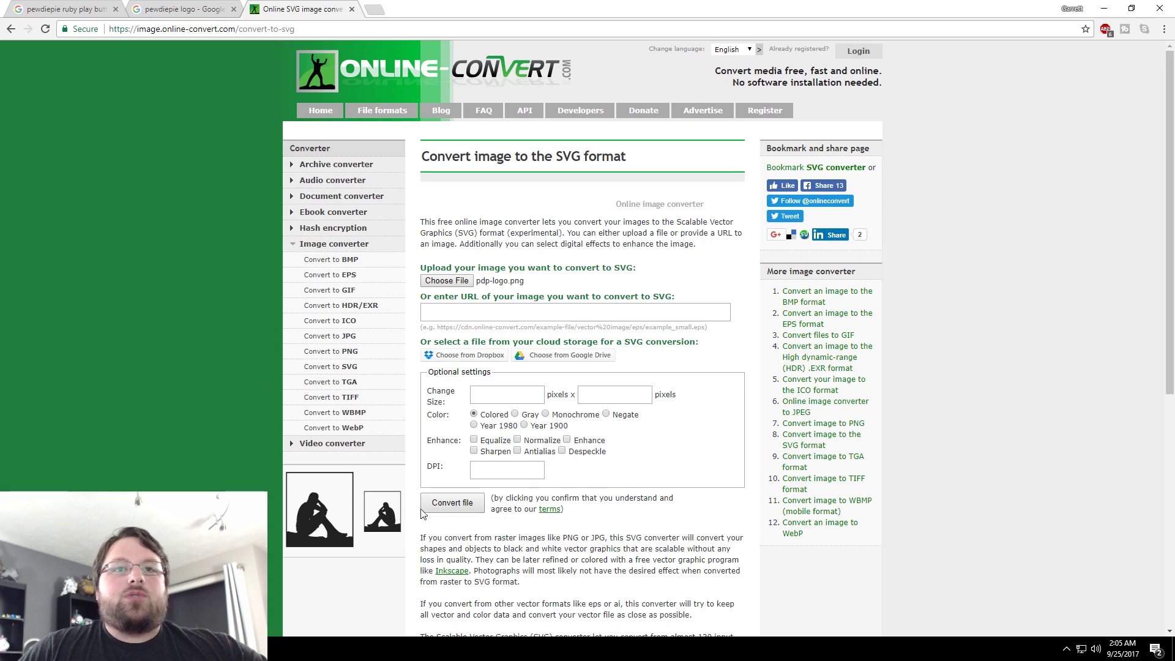
pyautogui.click(449, 508)
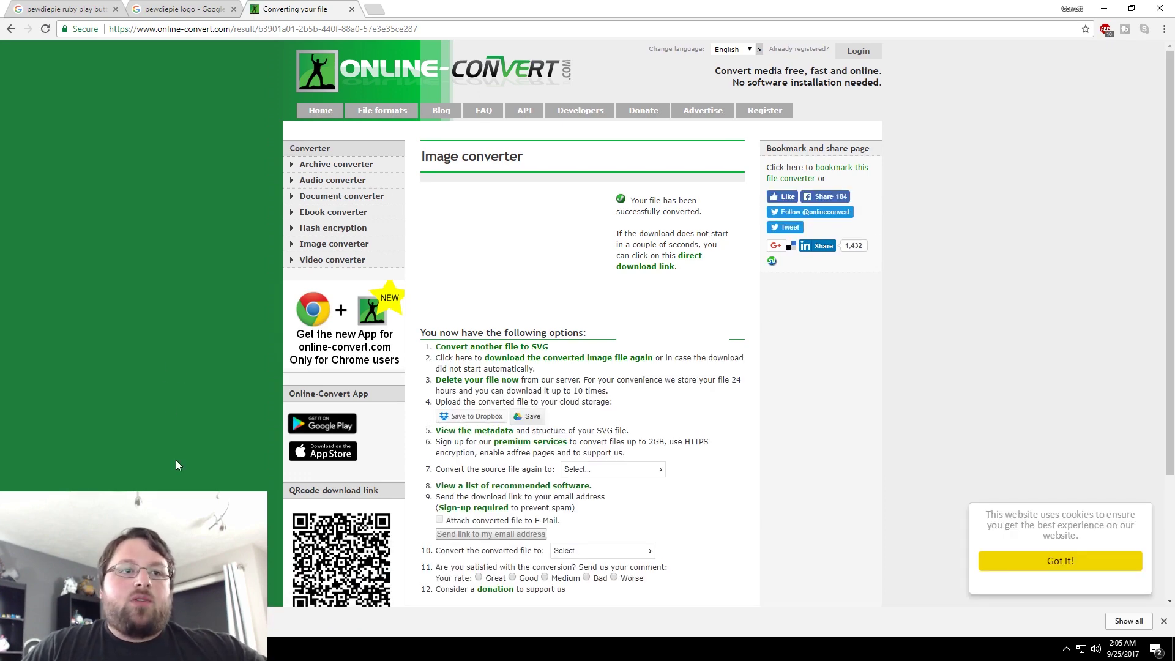
# - Insert pdp-logo.svg onto a plane in the empty Fusion 360 design
pyautogui.click(236, 648)
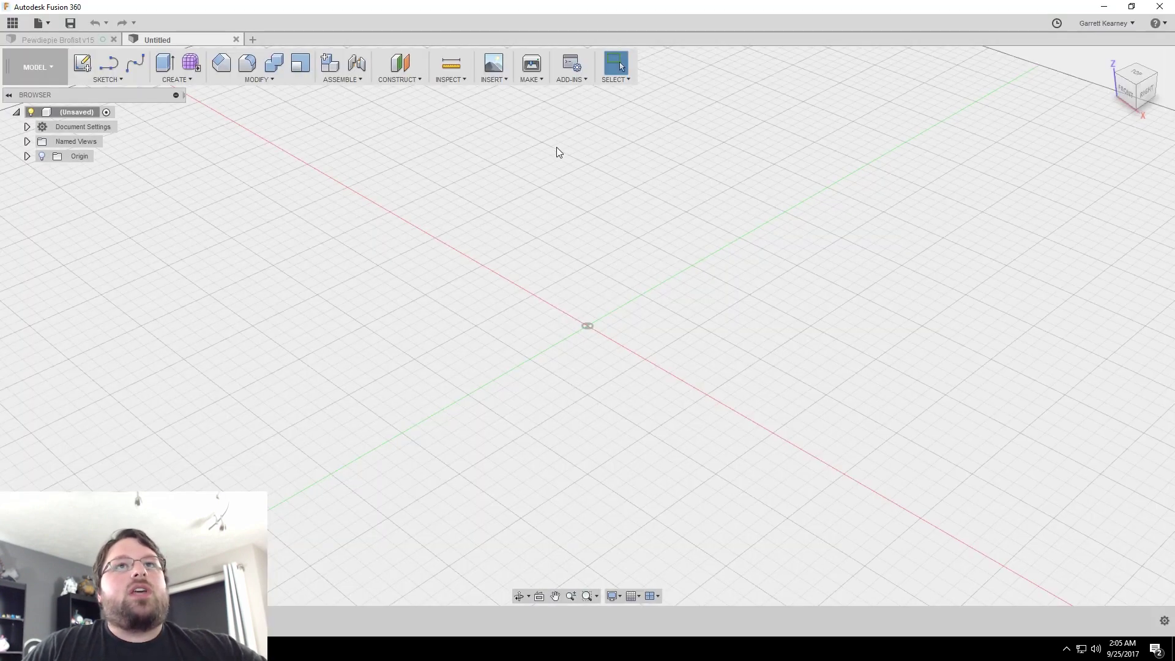
pyautogui.click(495, 80)
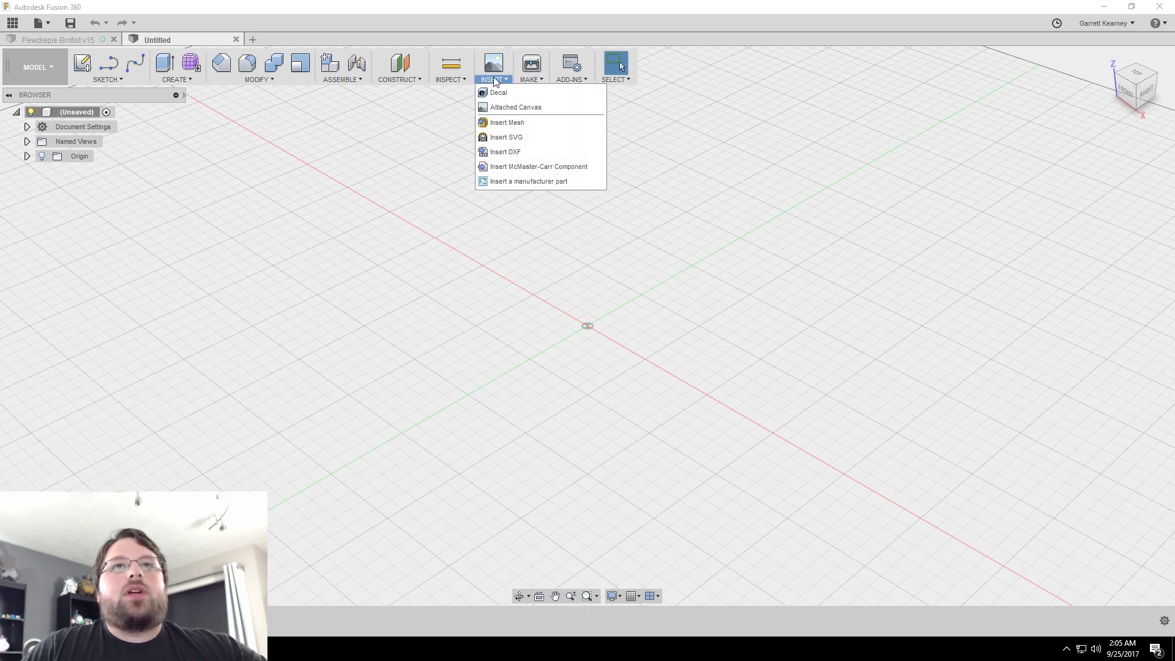
pyautogui.click(516, 135)
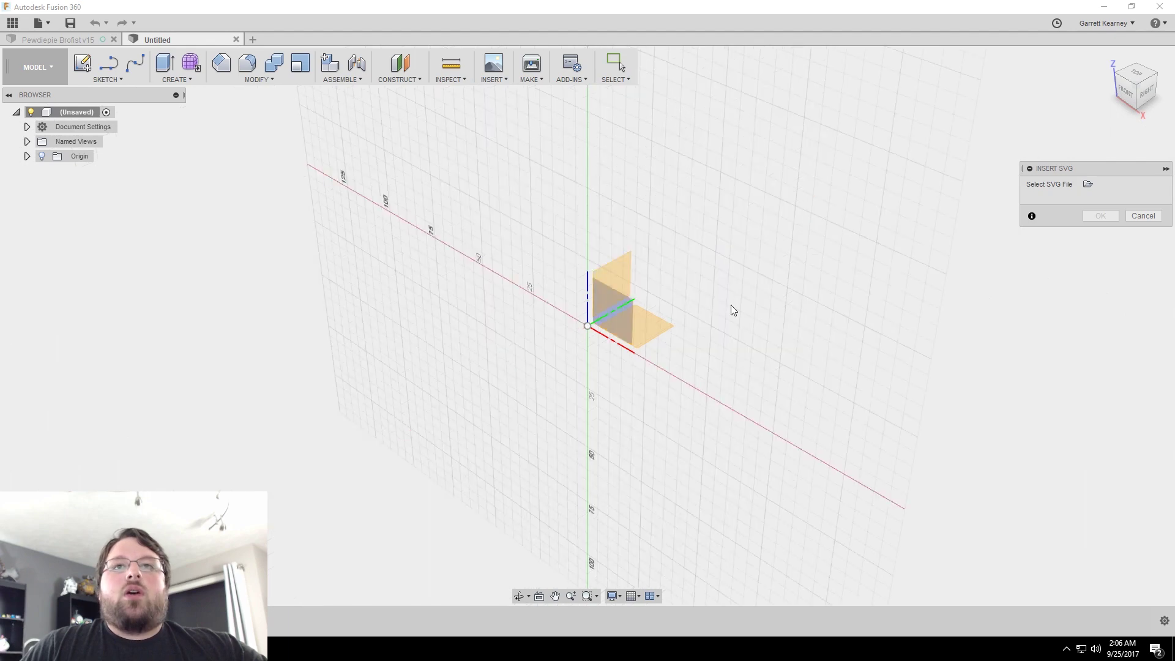
pyautogui.click(654, 328)
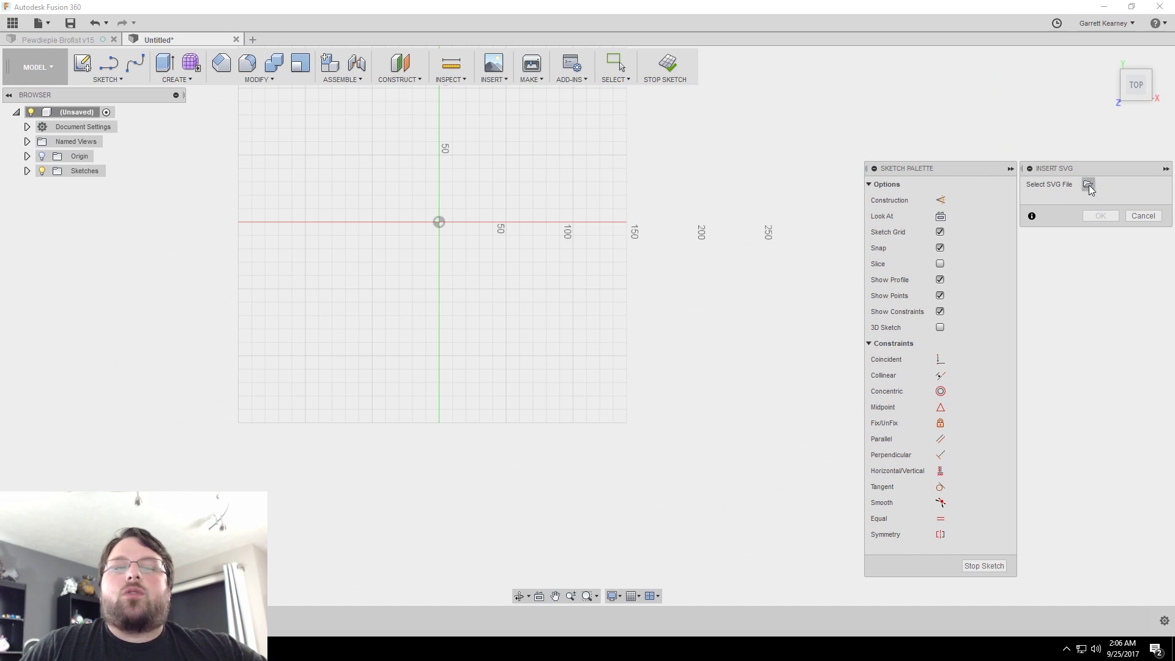
pyautogui.click(1089, 185)
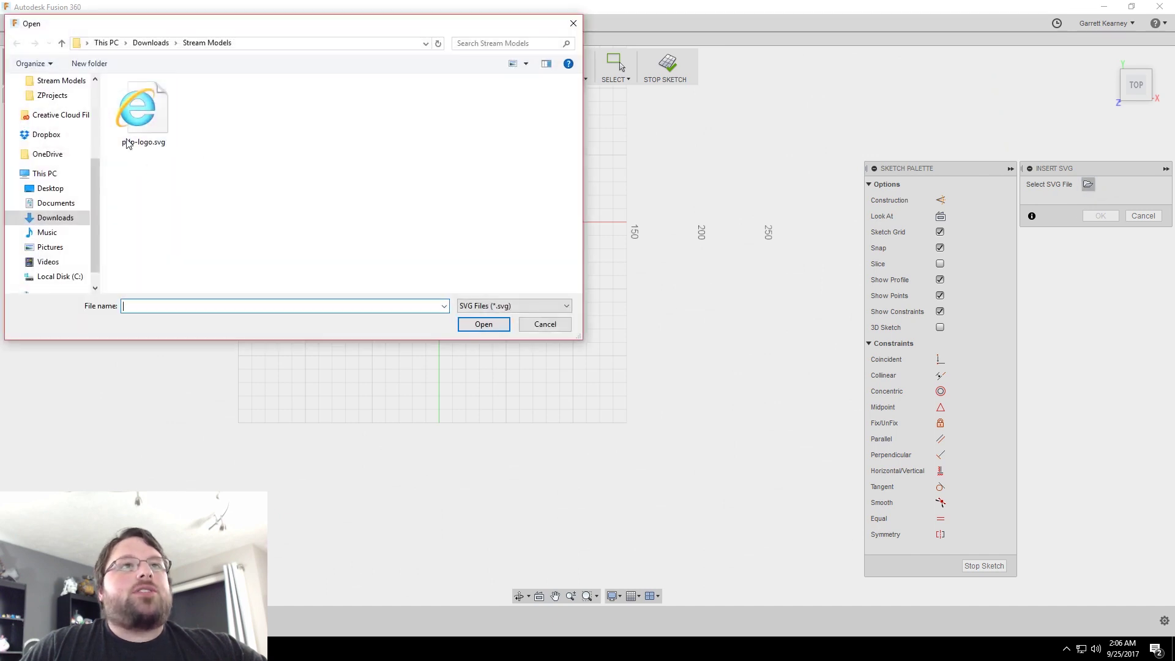
pyautogui.doubleClick(142, 113)
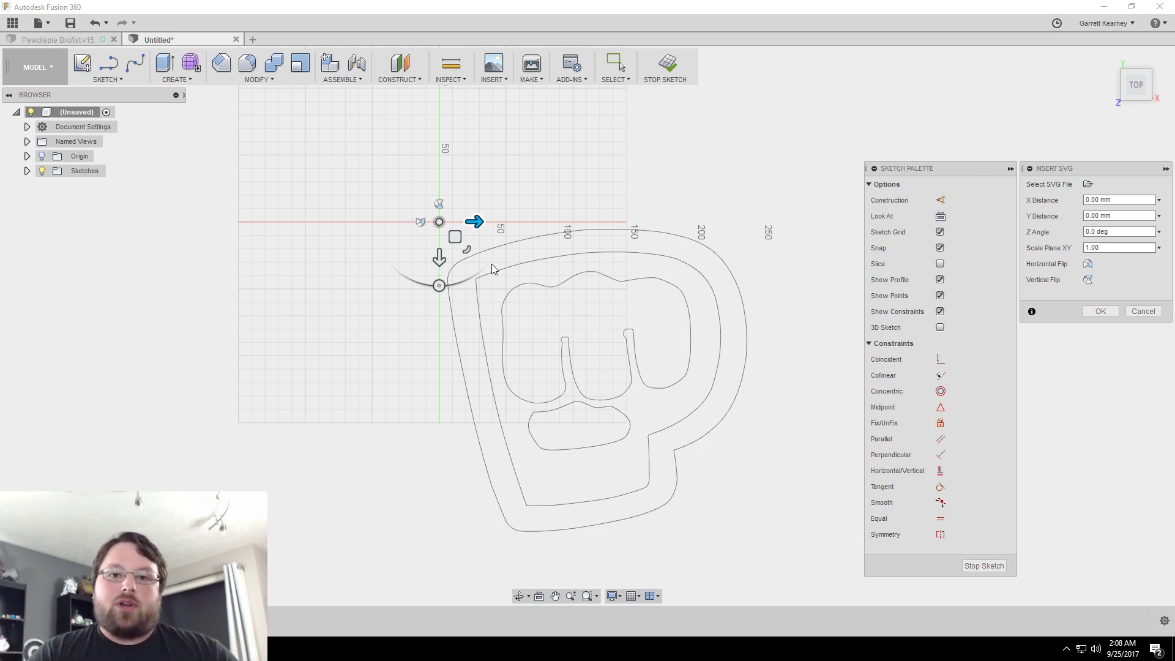
# - Rescale the inserted brofist outline with the handle and drag it onto the origin
pyautogui.moveTo(466, 252); pyautogui.dragTo(455, 257)
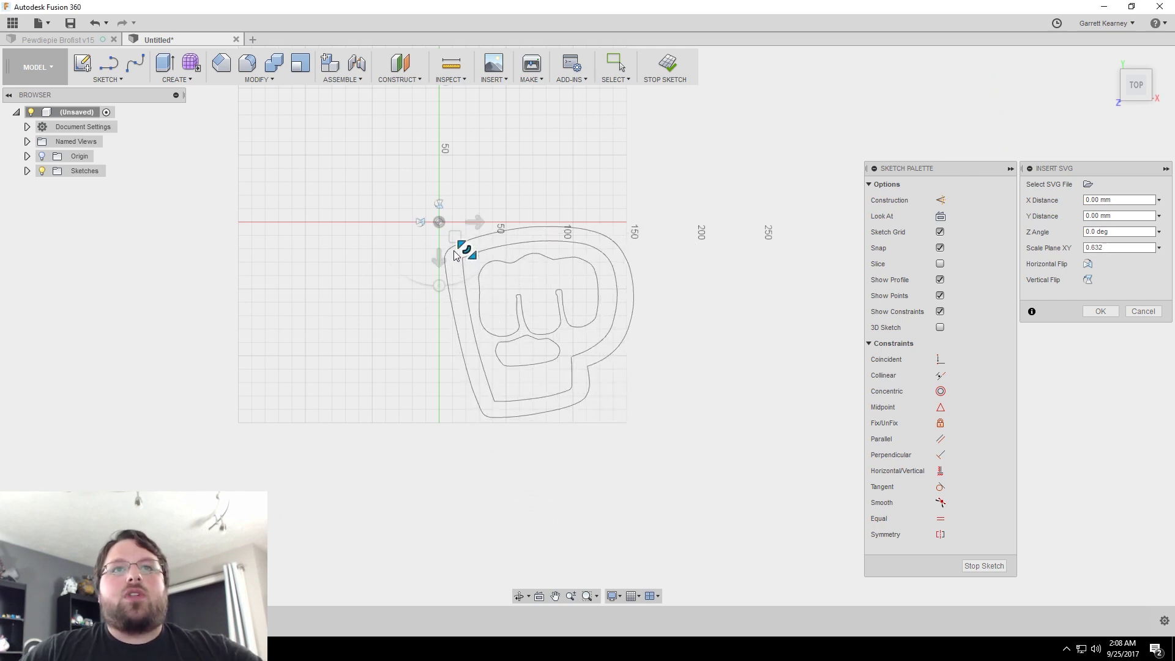
pyautogui.moveTo(454, 256)
pyautogui.mouseDown()
pyautogui.moveTo(466, 250)
pyautogui.moveTo(449, 236)
pyautogui.mouseUp()
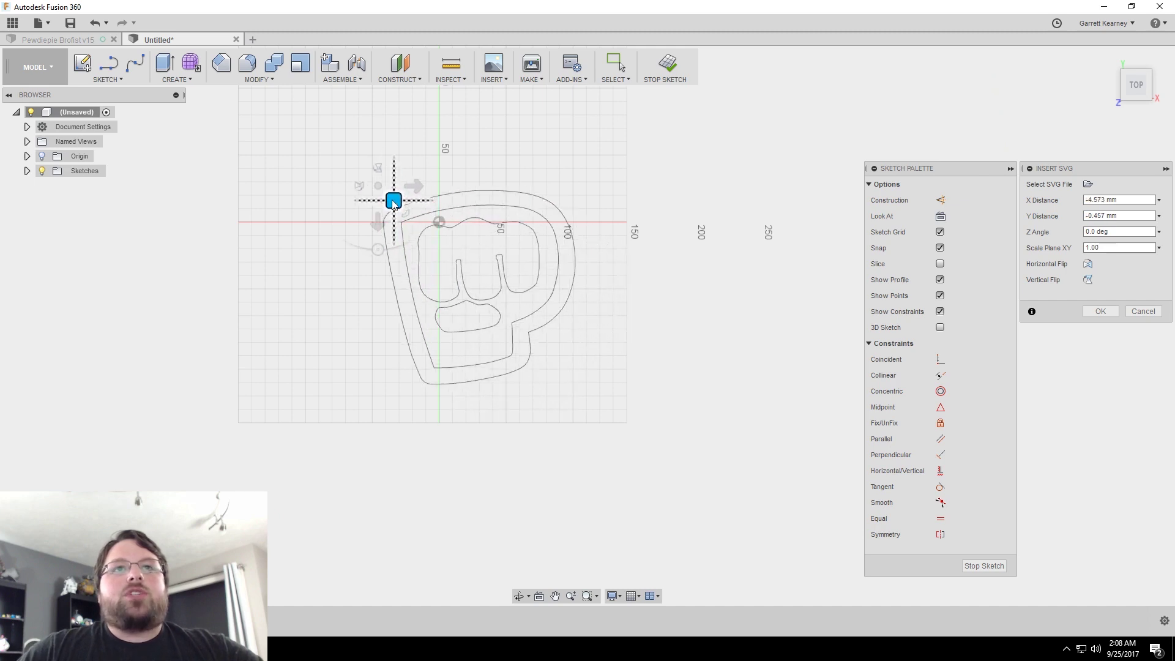
pyautogui.moveTo(389, 200); pyautogui.dragTo(356, 145)
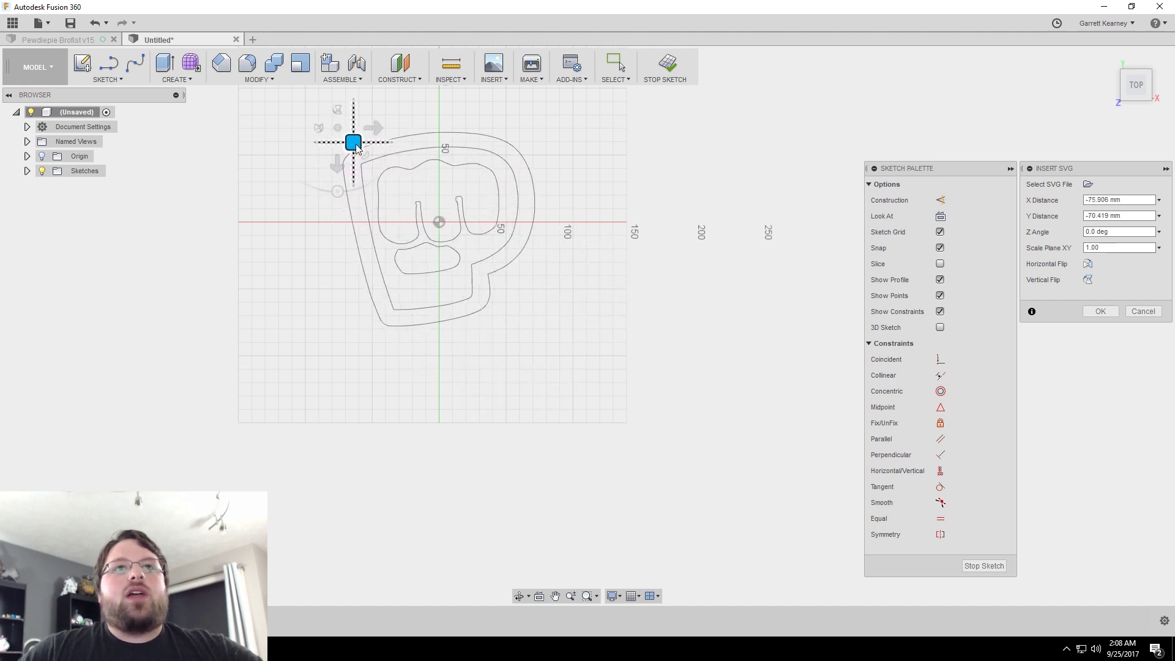
pyautogui.moveTo(356, 148); pyautogui.dragTo(356, 150)
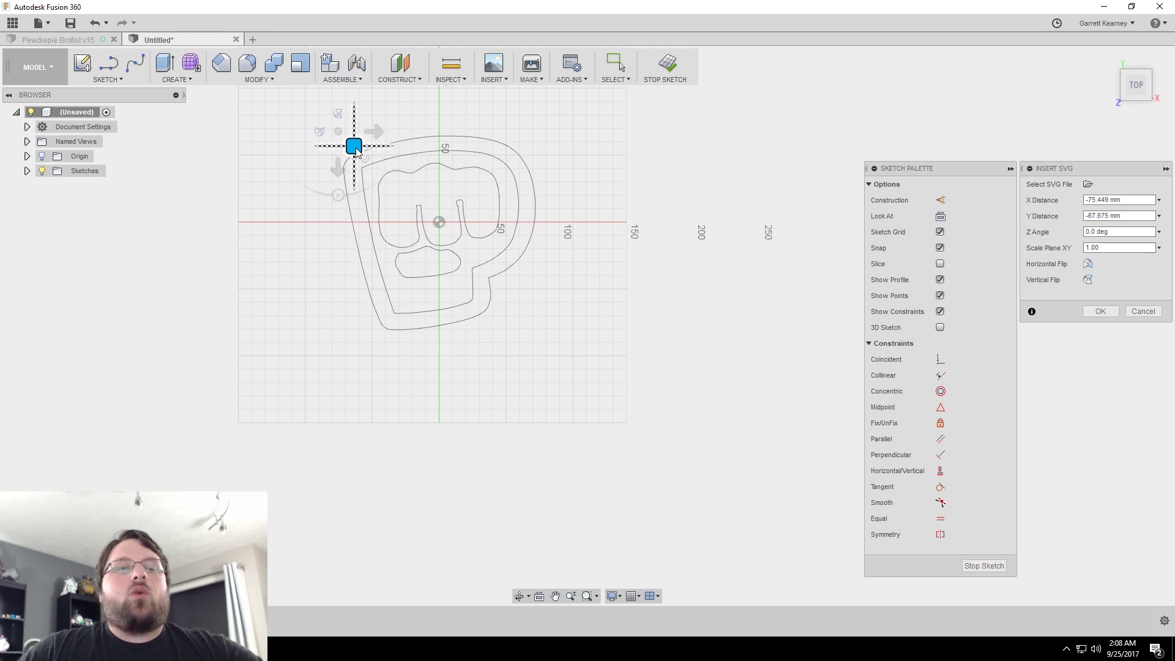
pyautogui.scroll(2, 446, 157)
pyautogui.scroll(2, 551, 197)
pyautogui.scroll(1, 560, 221)
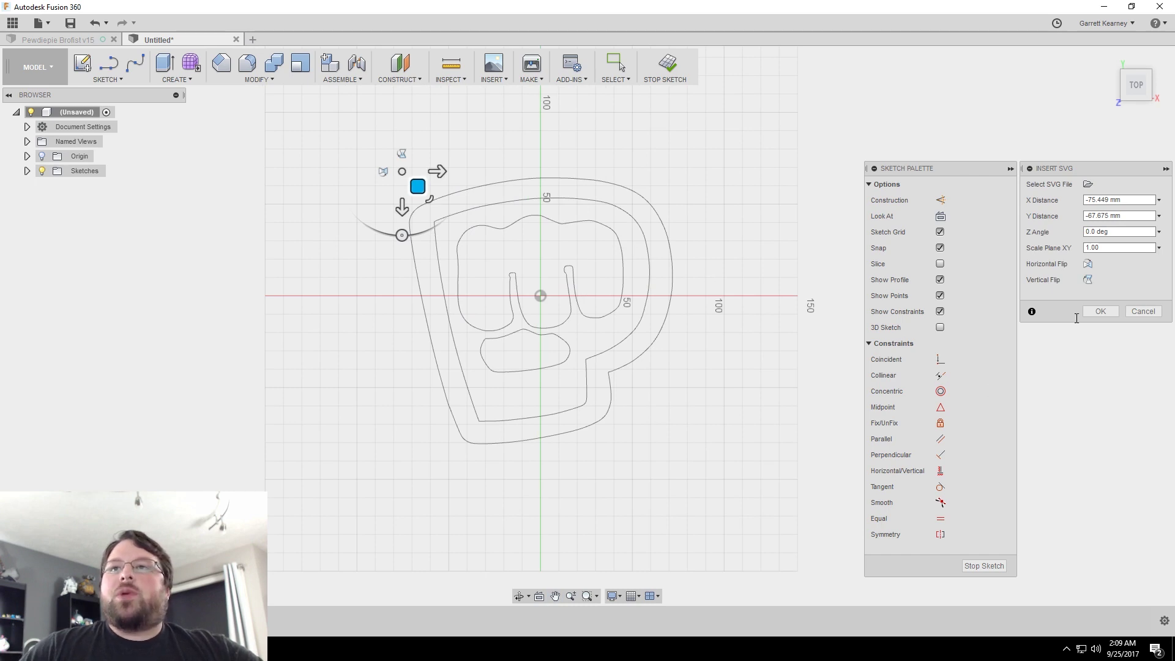
pyautogui.click(1102, 312)
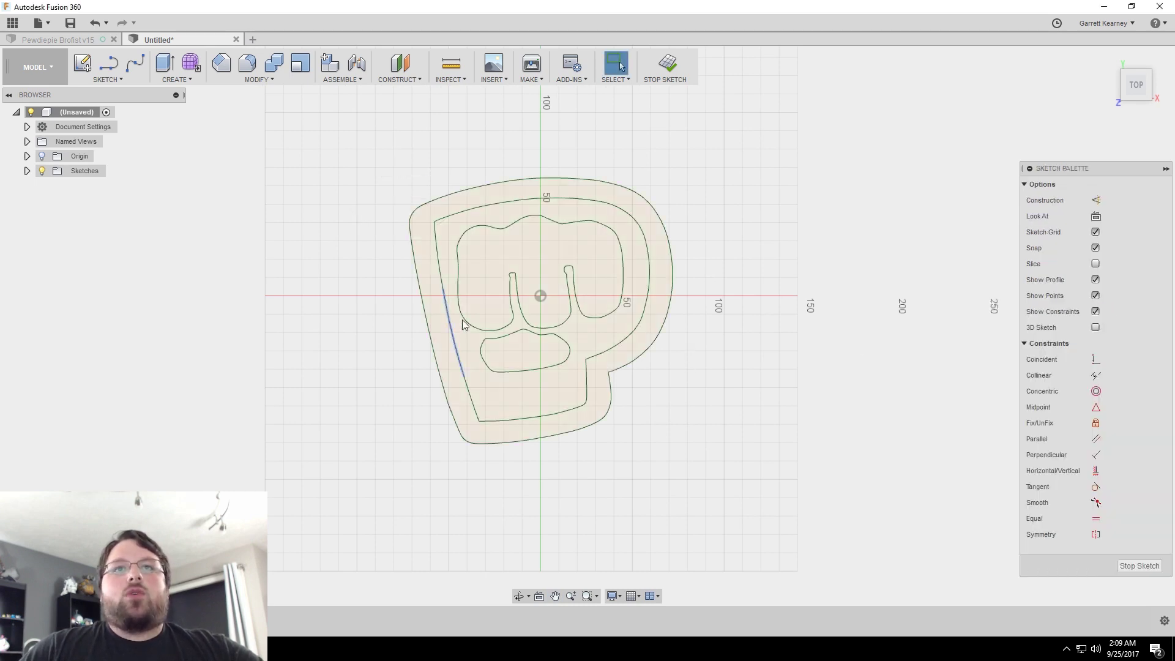
pyautogui.click(531, 306)
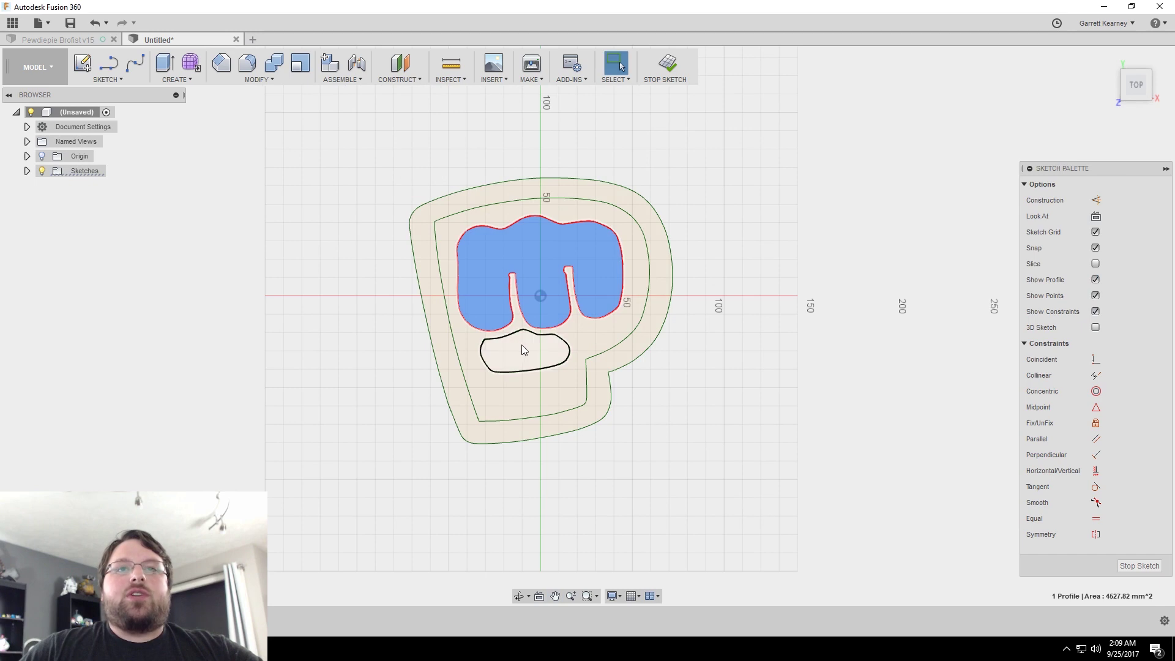
pyautogui.click(521, 345)
pyautogui.click(605, 329)
pyautogui.click(649, 336)
pyautogui.click(553, 336)
pyautogui.click(495, 354)
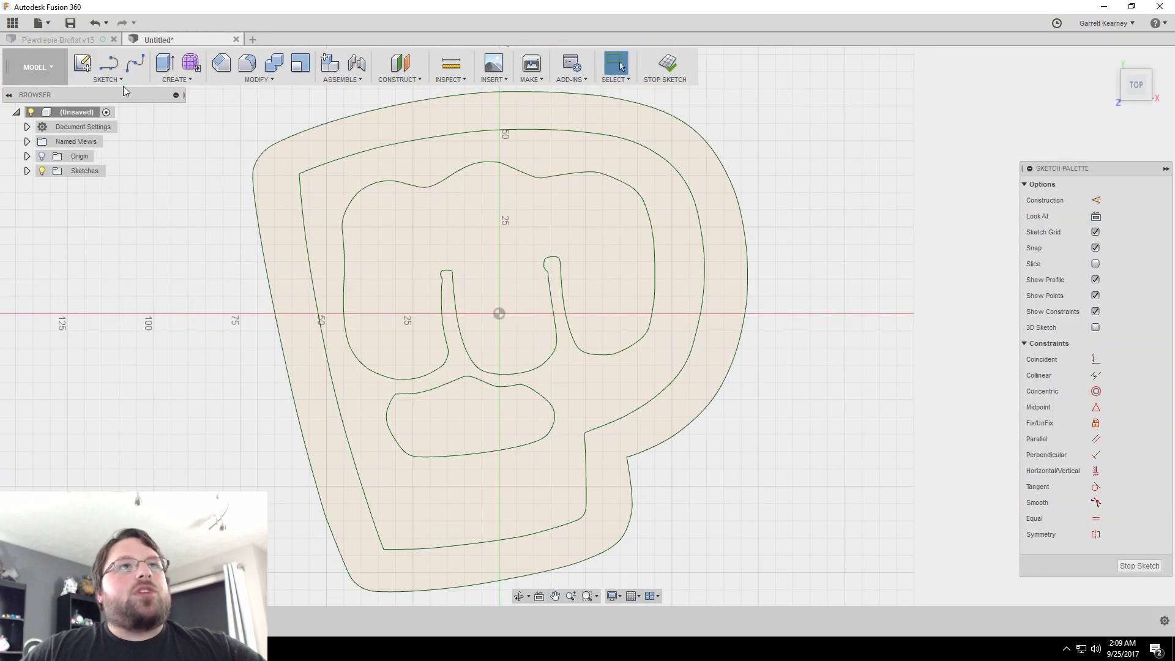
# - Draw a spline from the thumb oval's right edge up to the finger outline
pyautogui.click(115, 81)
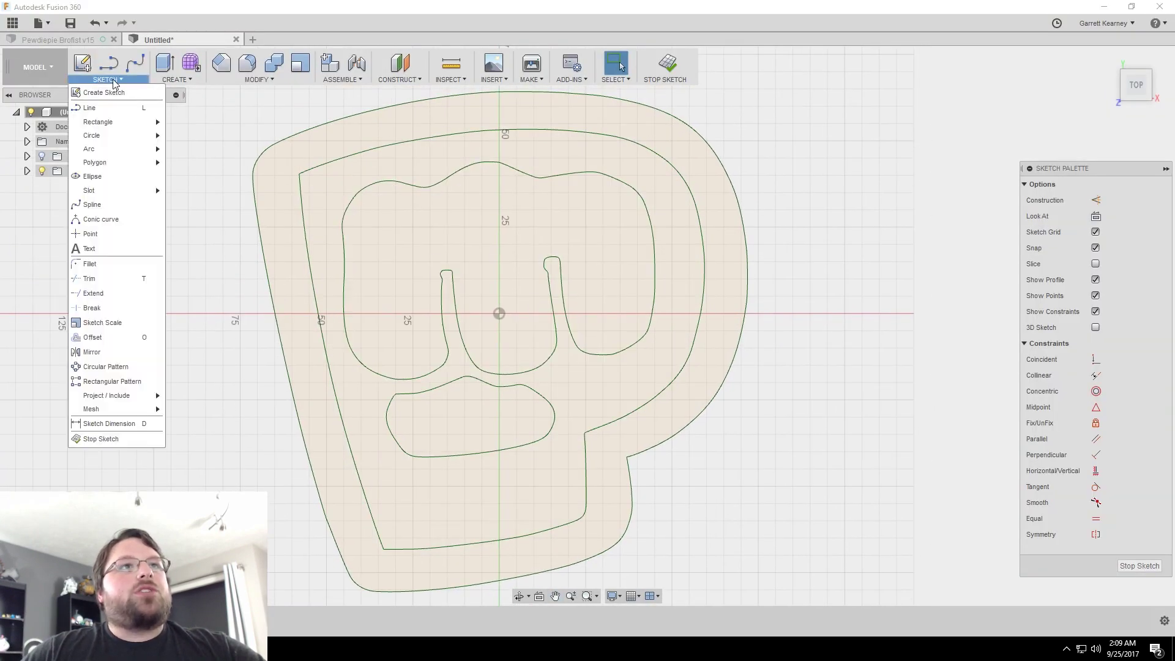
pyautogui.click(102, 206)
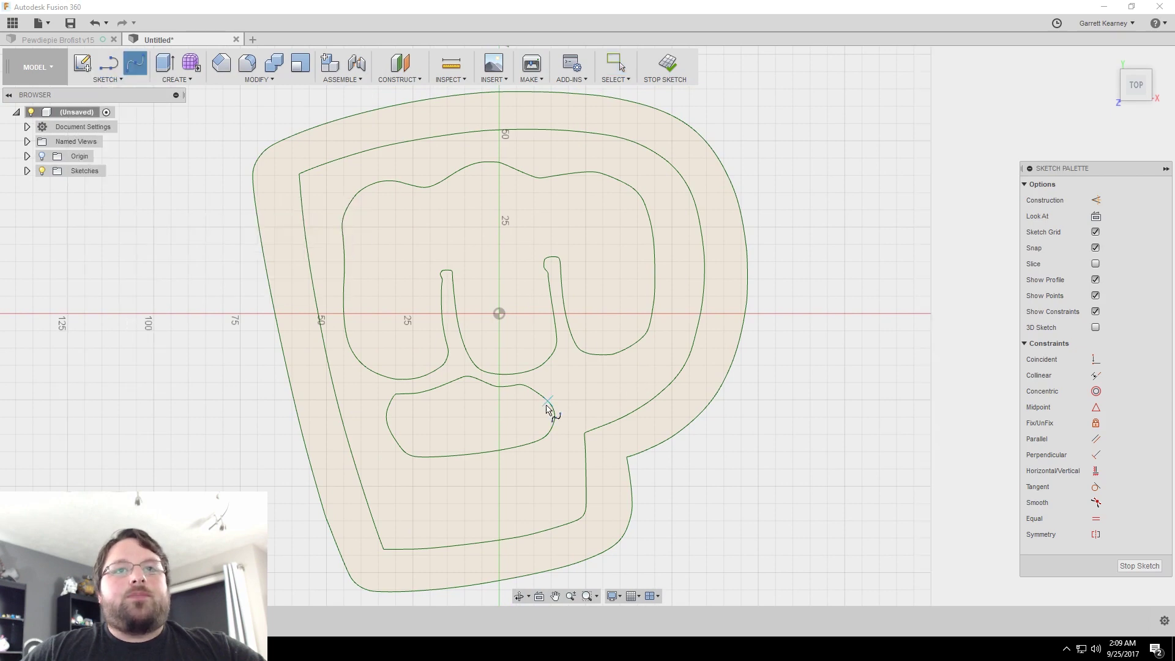
pyautogui.scroll(2, 548, 405)
pyautogui.scroll(2, 555, 395)
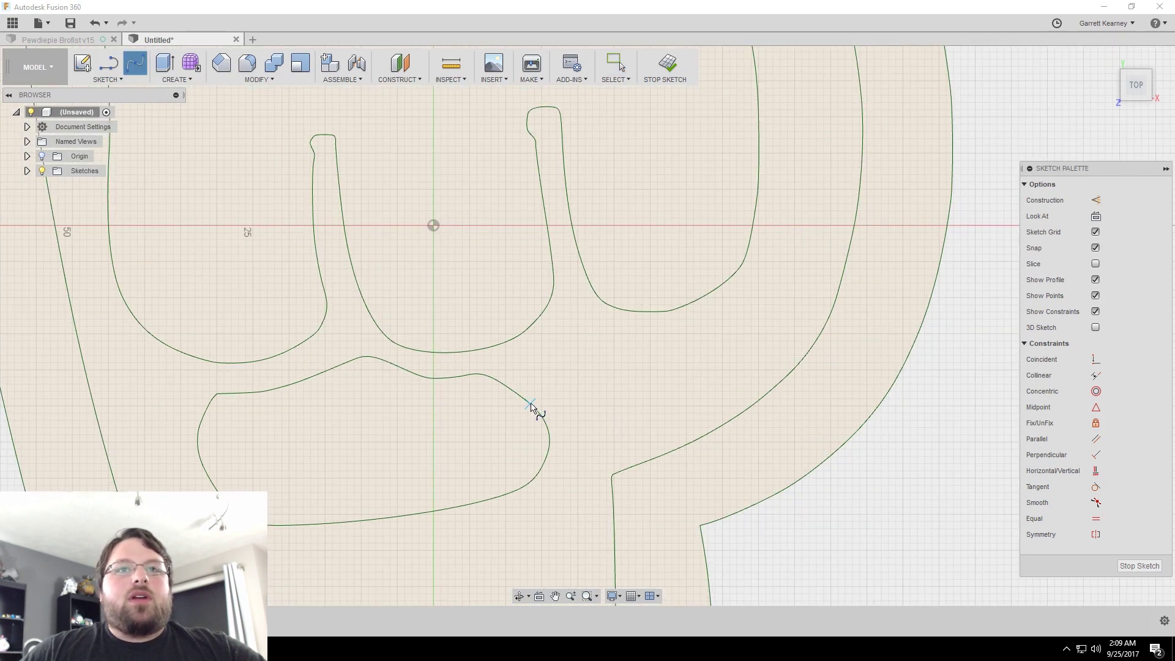
pyautogui.click(530, 405)
pyautogui.click(529, 360)
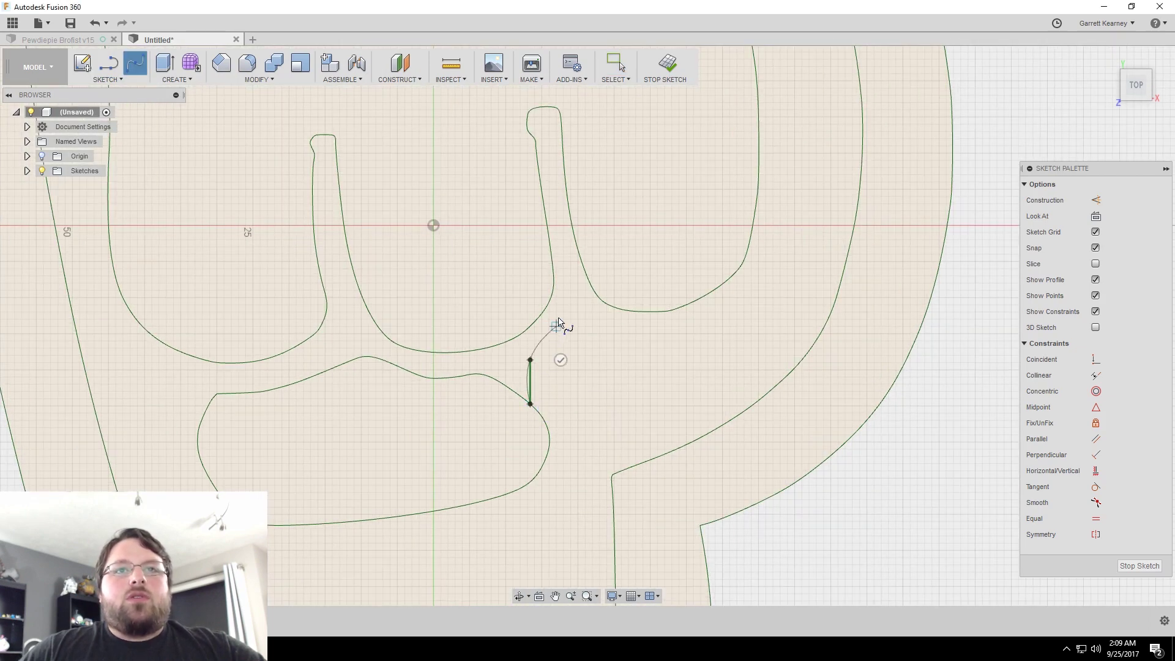
pyautogui.click(556, 318)
pyautogui.click(600, 301)
pyautogui.click(606, 331)
# - Finish the connecting curves and check that the palm region is now closed
pyautogui.moveTo(298, 399); pyautogui.dragTo(482, 385, button='middle')
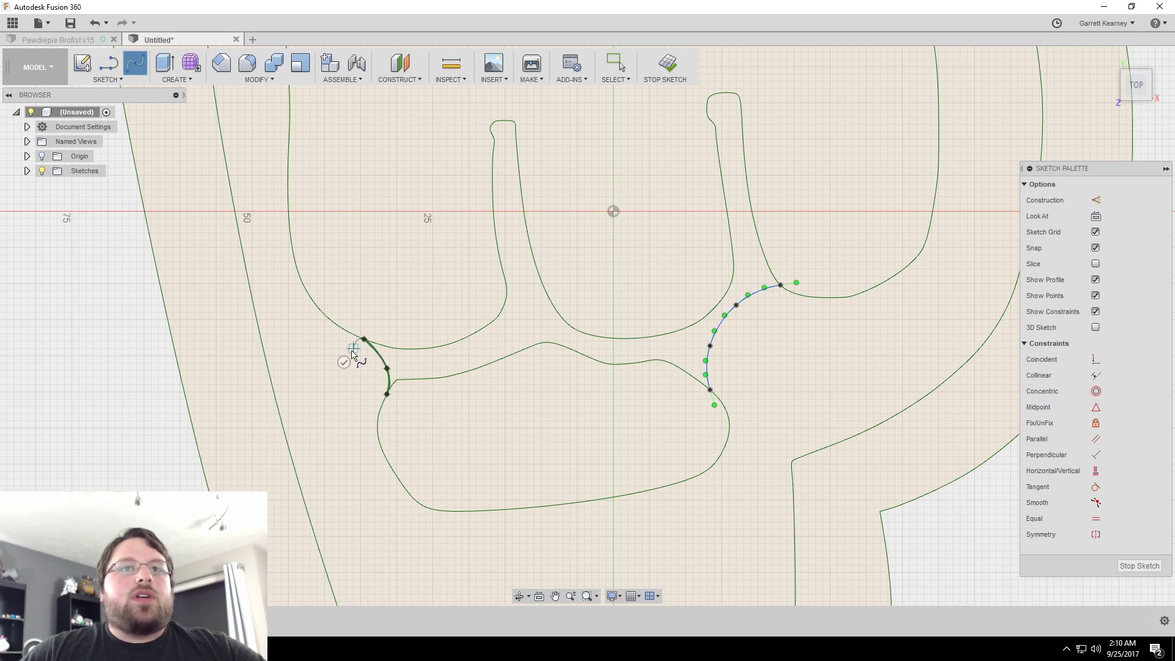
pyautogui.press('Escape')
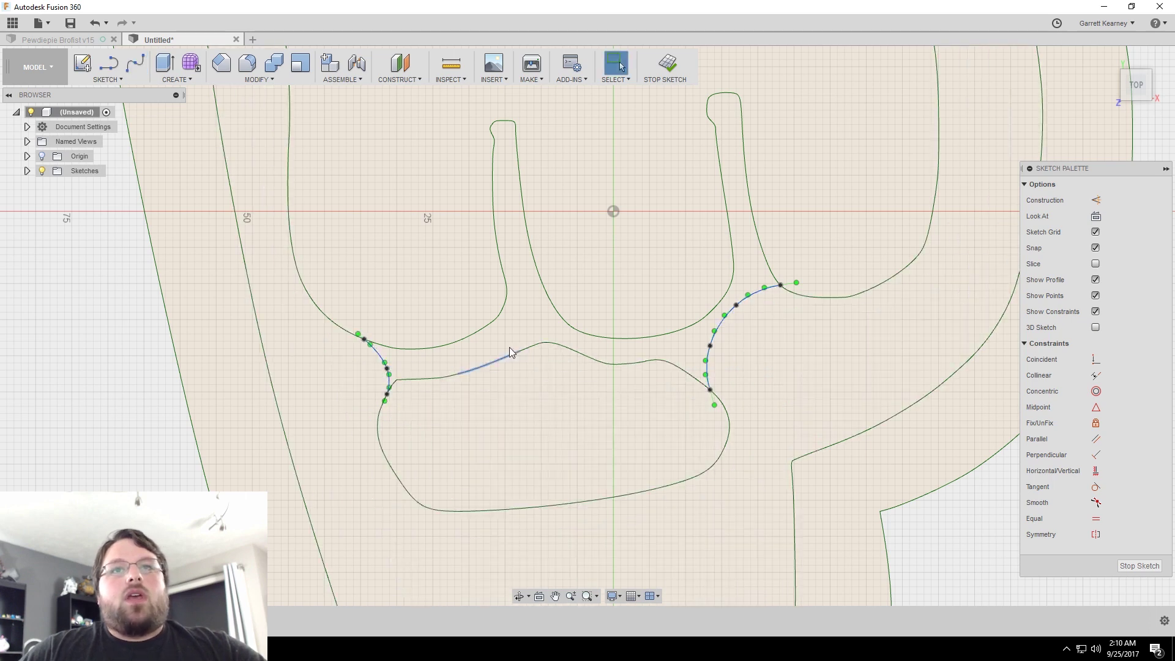
pyautogui.click(508, 347)
pyautogui.scroll(-3, 551, 376)
pyautogui.scroll(-2, 578, 399)
pyautogui.scroll(-2, 643, 403)
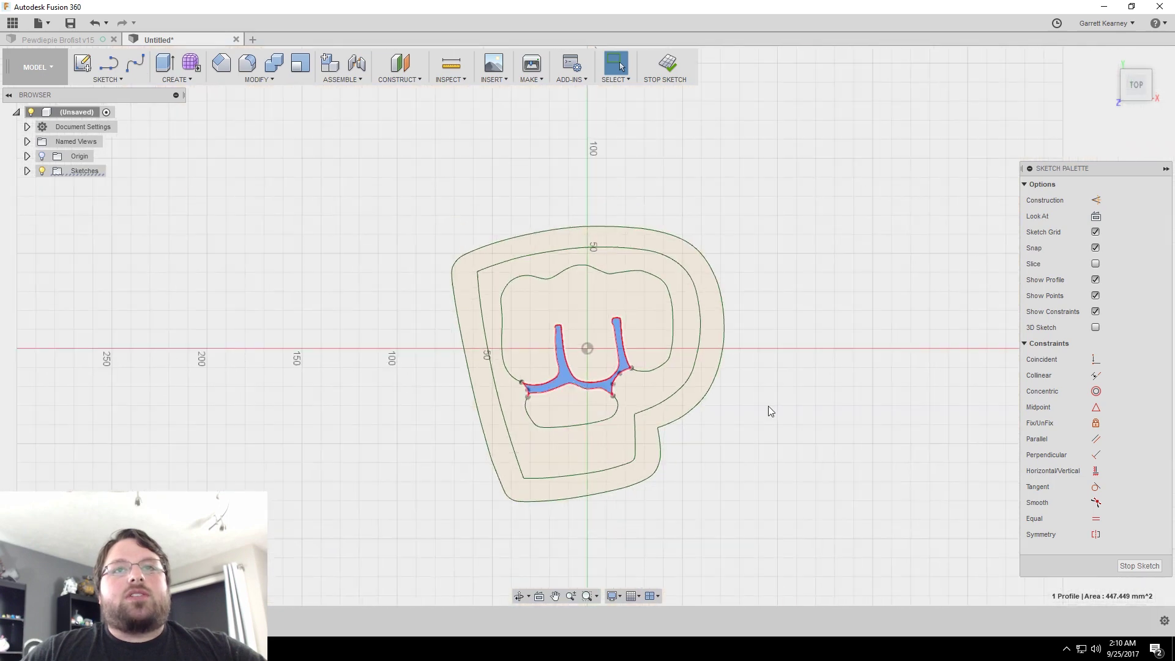
pyautogui.click(715, 417)
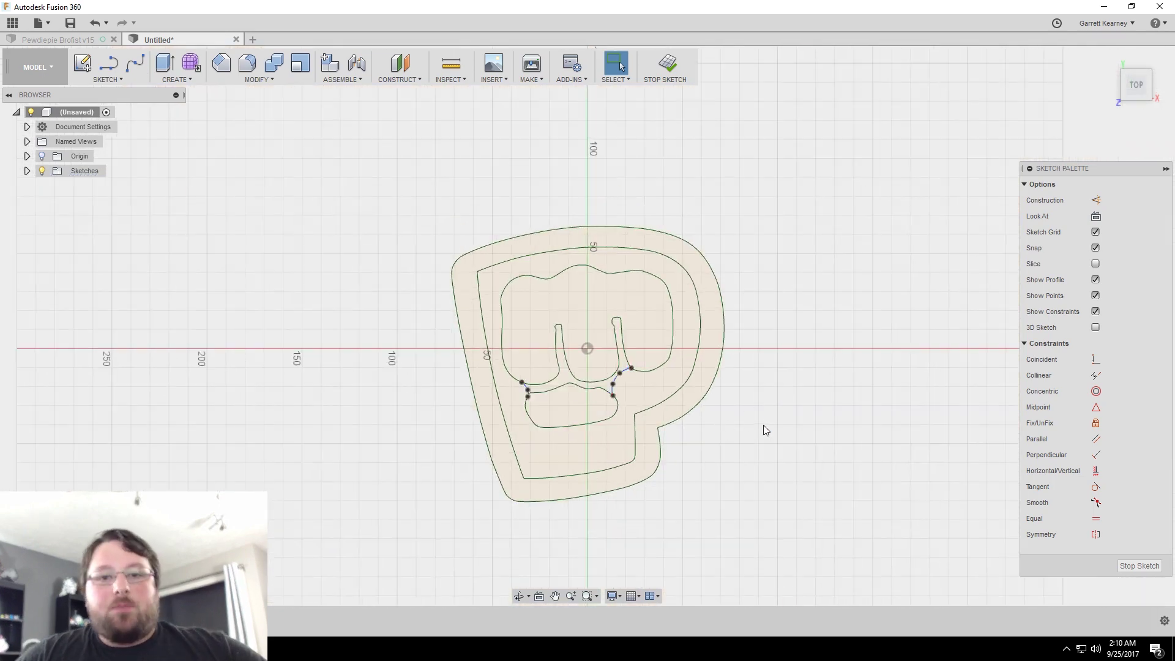
pyautogui.keyDown('shift'); pyautogui.moveTo(755, 461); pyautogui.dragTo(762, 459, button='middle'); pyautogui.keyUp('shift')
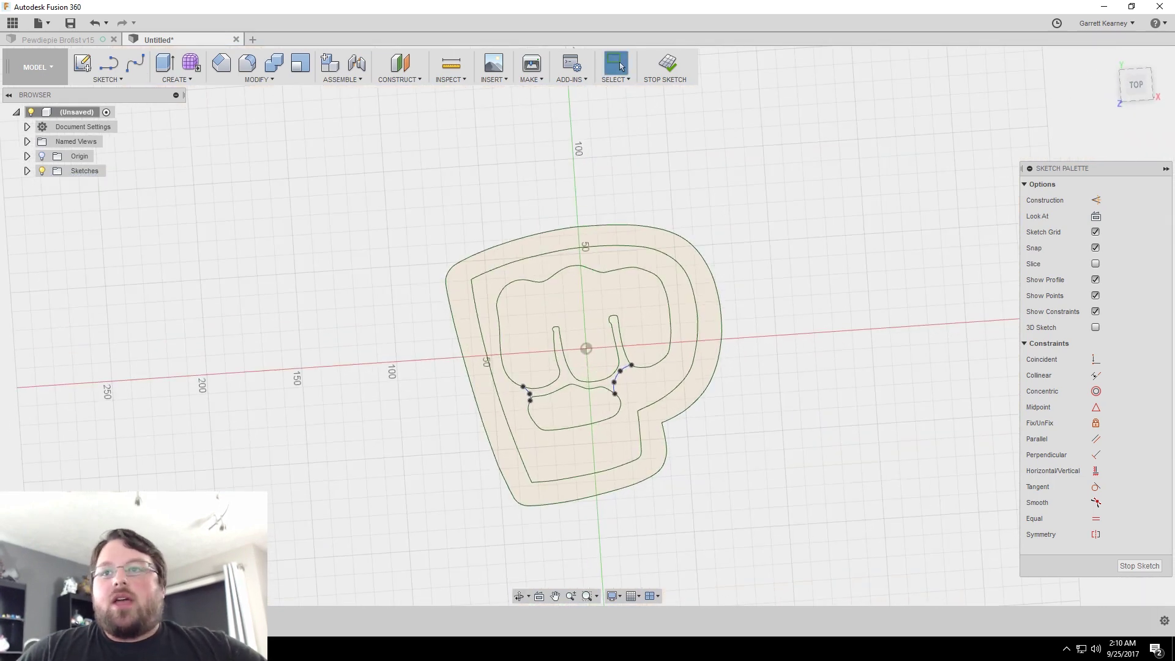
# - Press Pull the sketch's outer ring into a solid and make Sketch1 visible again
pyautogui.click(1140, 566)
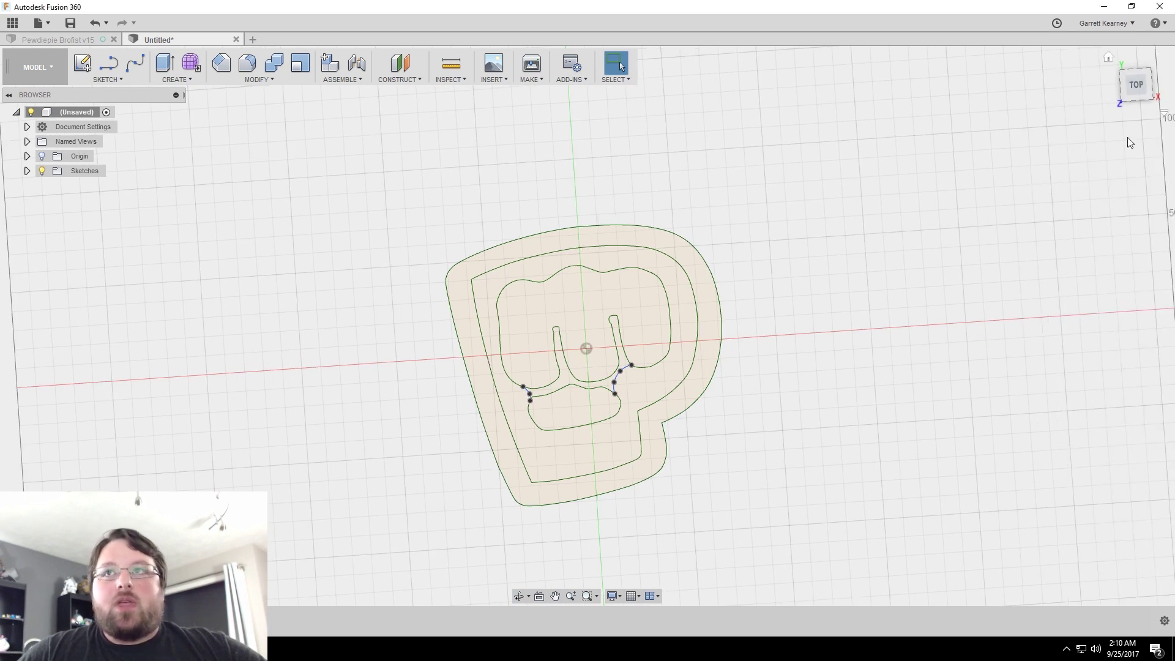
pyautogui.click(704, 348)
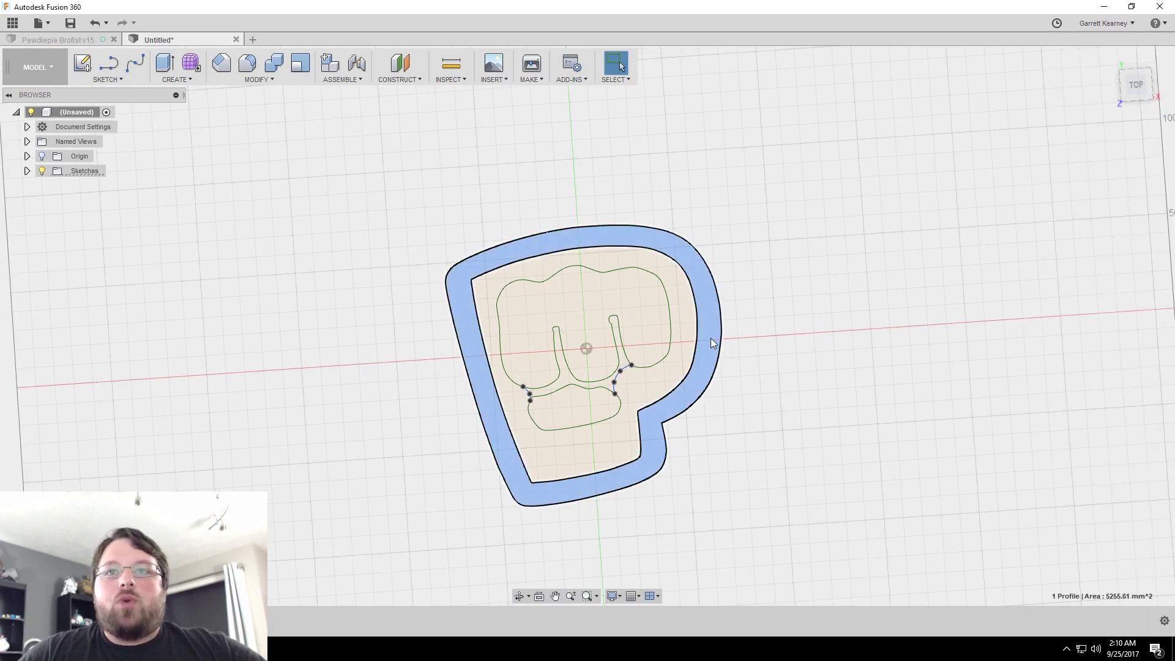
pyautogui.rightClick(714, 338)
pyautogui.click(754, 320)
pyautogui.write('30')
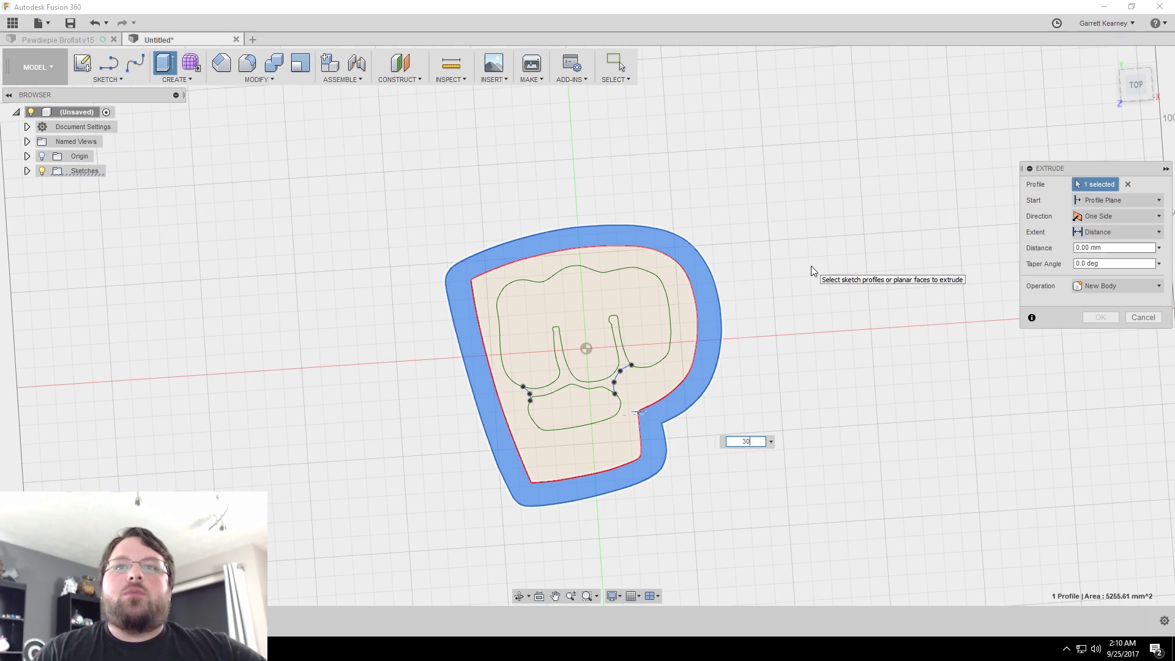
pyautogui.press('Return')
pyautogui.moveTo(721, 475)
pyautogui.keyDown('shift'); pyautogui.mouseDown(button='middle')
pyautogui.moveTo(708, 413)
pyautogui.moveTo(678, 399)
pyautogui.mouseUp(button='middle'); pyautogui.keyUp('shift')
pyautogui.click(27, 186)
pyautogui.click(52, 200)
pyautogui.scroll(2, 675, 371)
pyautogui.scroll(2, 674, 370)
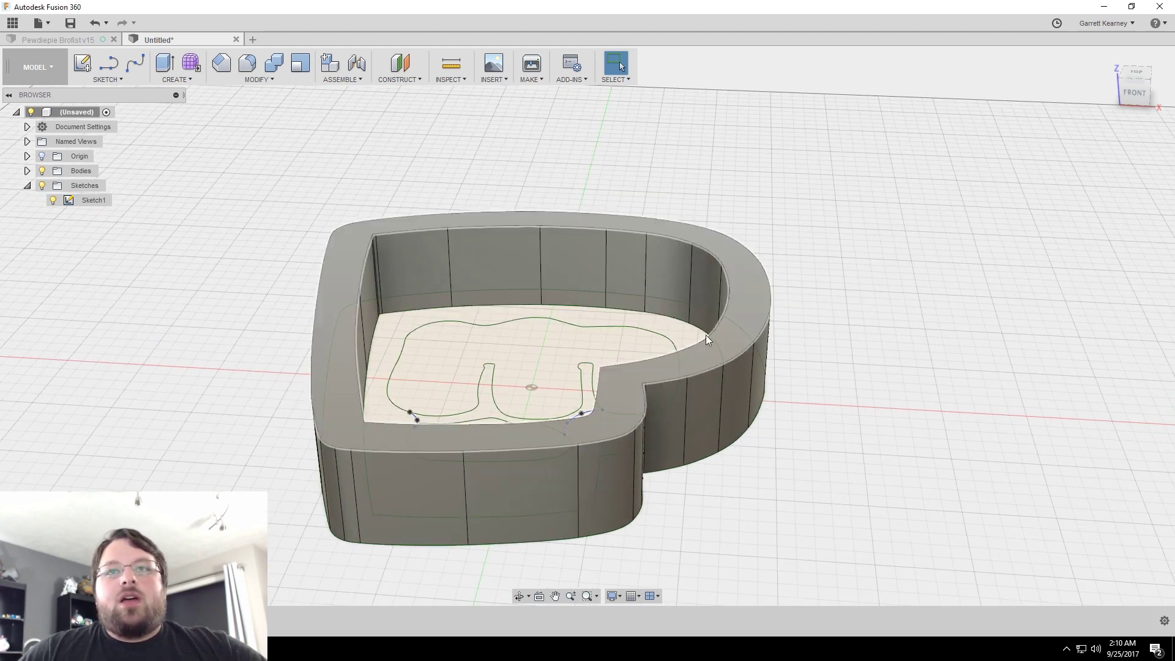
# - Extrude the three inner regions and thumb oval higher, joined to the base
pyautogui.click(678, 332)
pyautogui.click(630, 344)
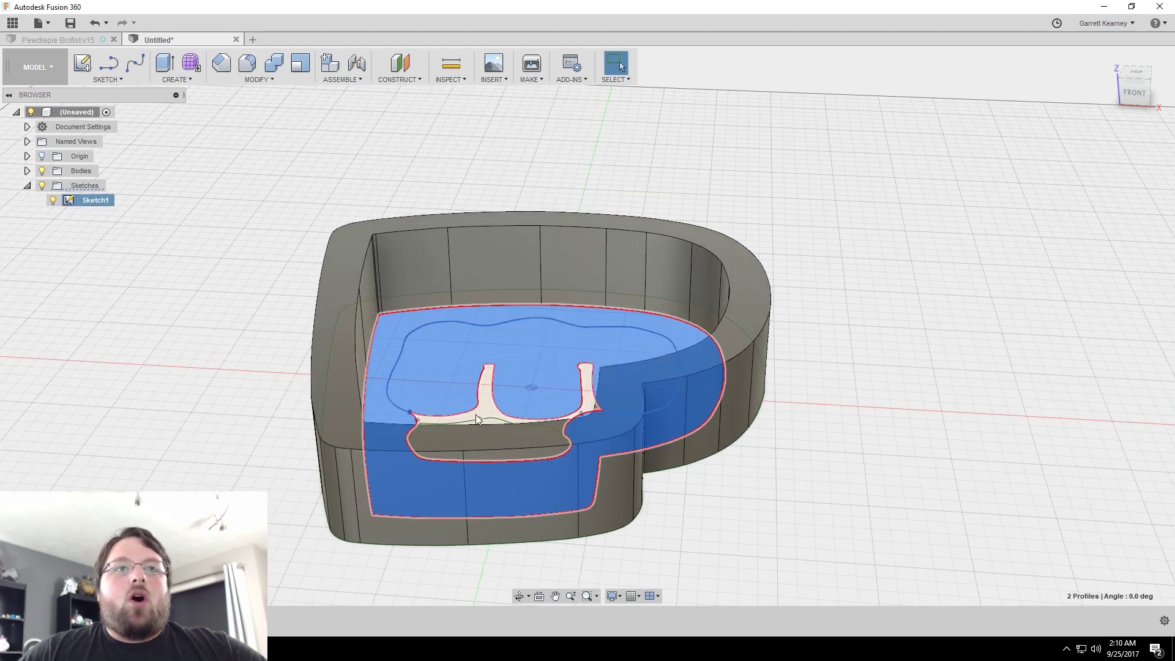
pyautogui.click(485, 424)
pyautogui.scroll(5, 490, 425)
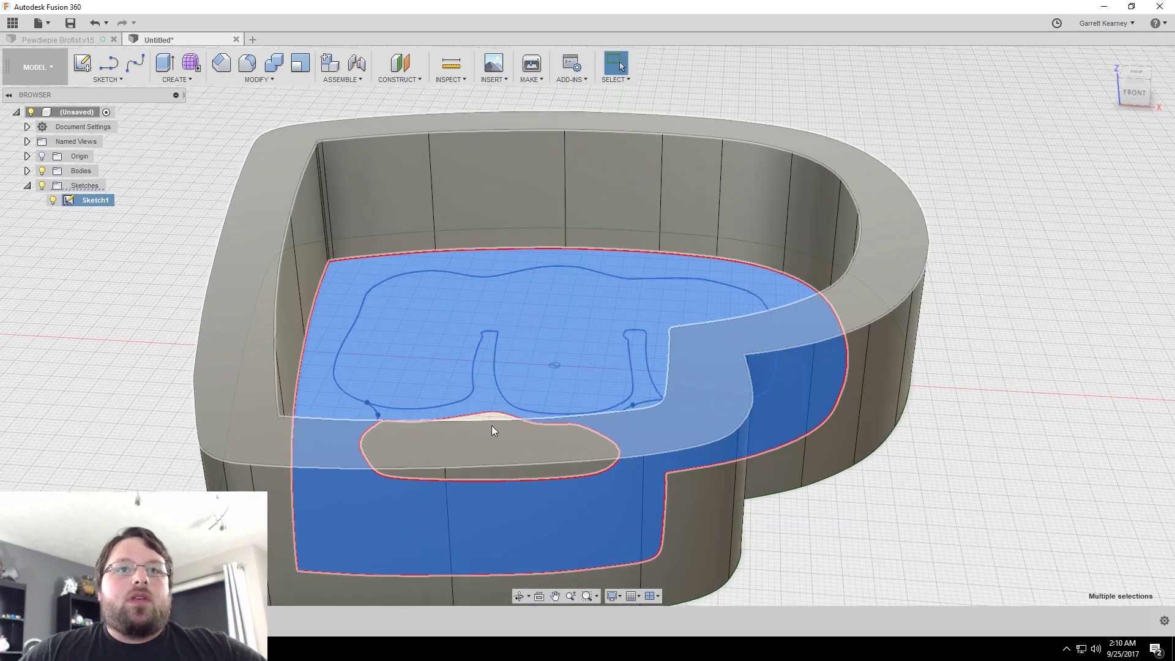
pyautogui.keyDown('shift'); pyautogui.moveTo(492, 425); pyautogui.dragTo(512, 444, button='middle'); pyautogui.keyUp('shift')
pyautogui.click(513, 445)
pyautogui.rightClick(578, 276)
pyautogui.click(624, 258)
pyautogui.scroll(-3, 817, 324)
pyautogui.keyDown('shift'); pyautogui.moveTo(900, 348); pyautogui.dragTo(861, 306, button='middle'); pyautogui.keyUp('shift')
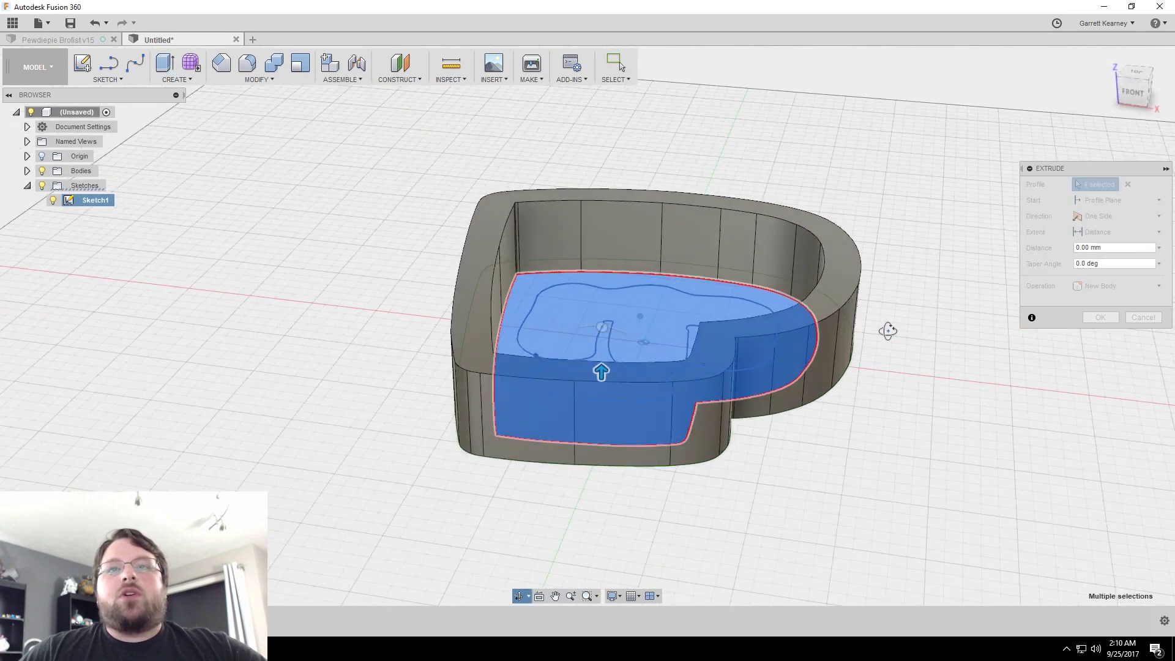
pyautogui.write('10')
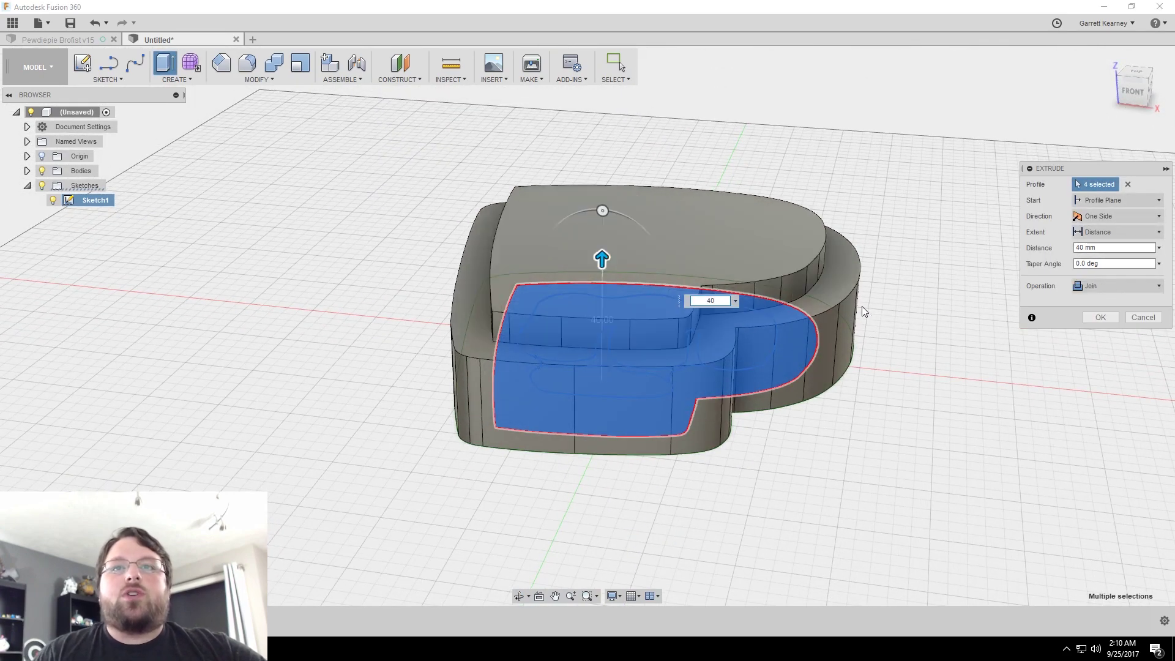
pyautogui.press('Return')
pyautogui.moveTo(922, 347)
pyautogui.keyDown('shift'); pyautogui.mouseDown(button='middle')
pyautogui.moveTo(828, 333)
pyautogui.moveTo(943, 298)
pyautogui.mouseUp(button='middle'); pyautogui.keyUp('shift')
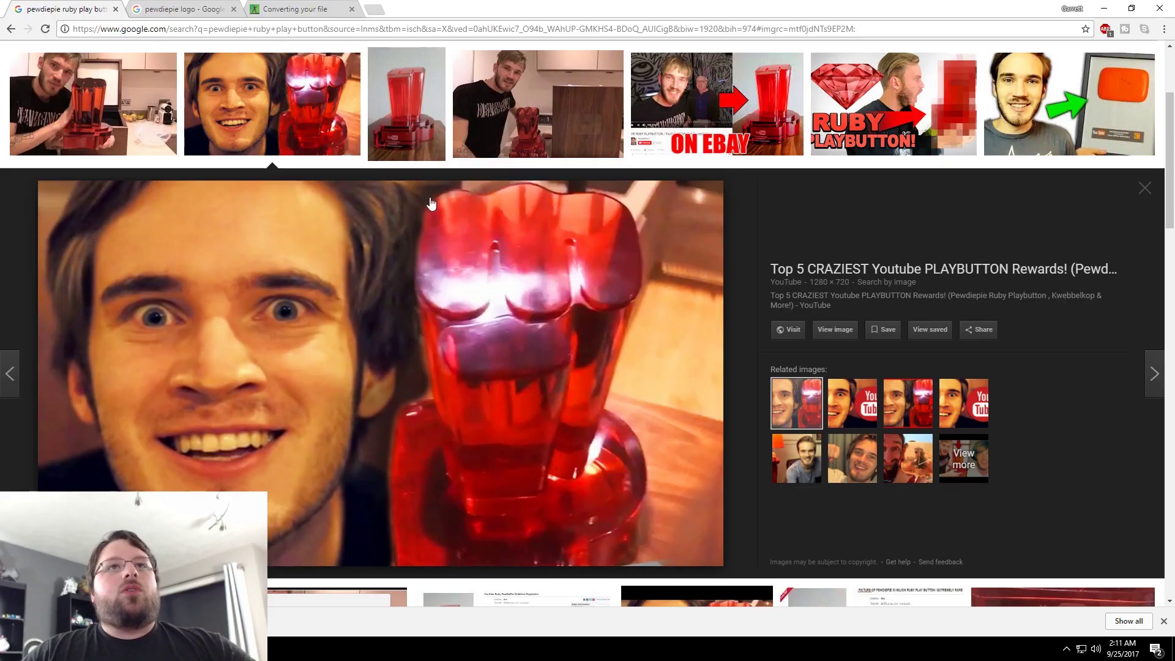
pyautogui.press('Right')
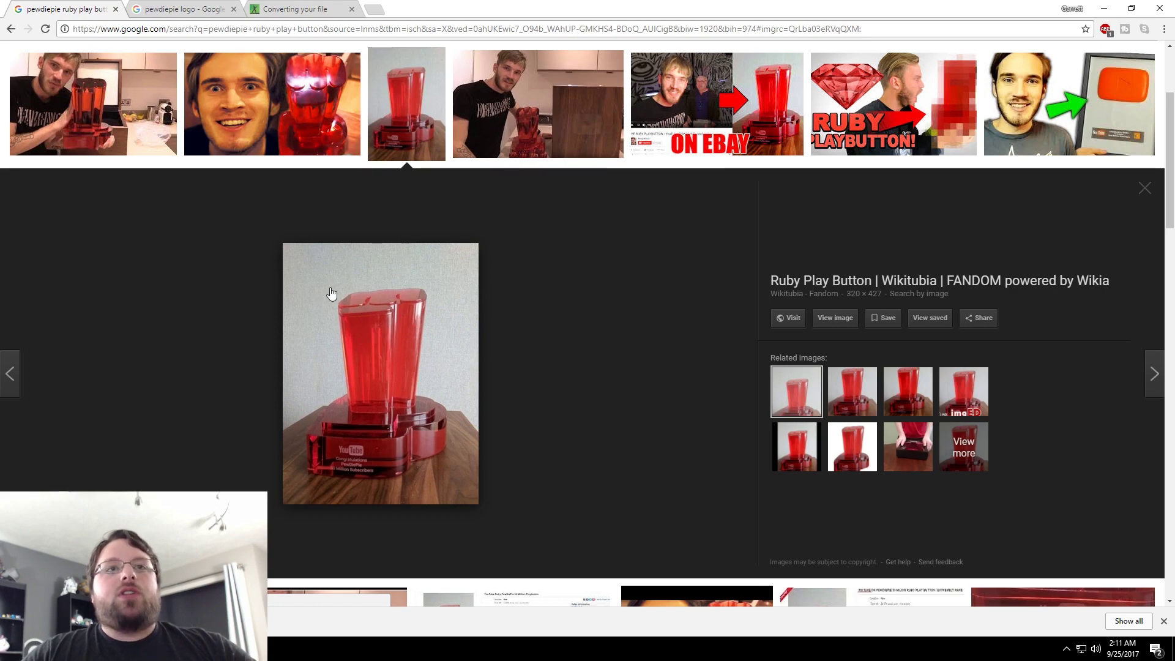
pyautogui.click(188, 8)
pyautogui.click(72, 9)
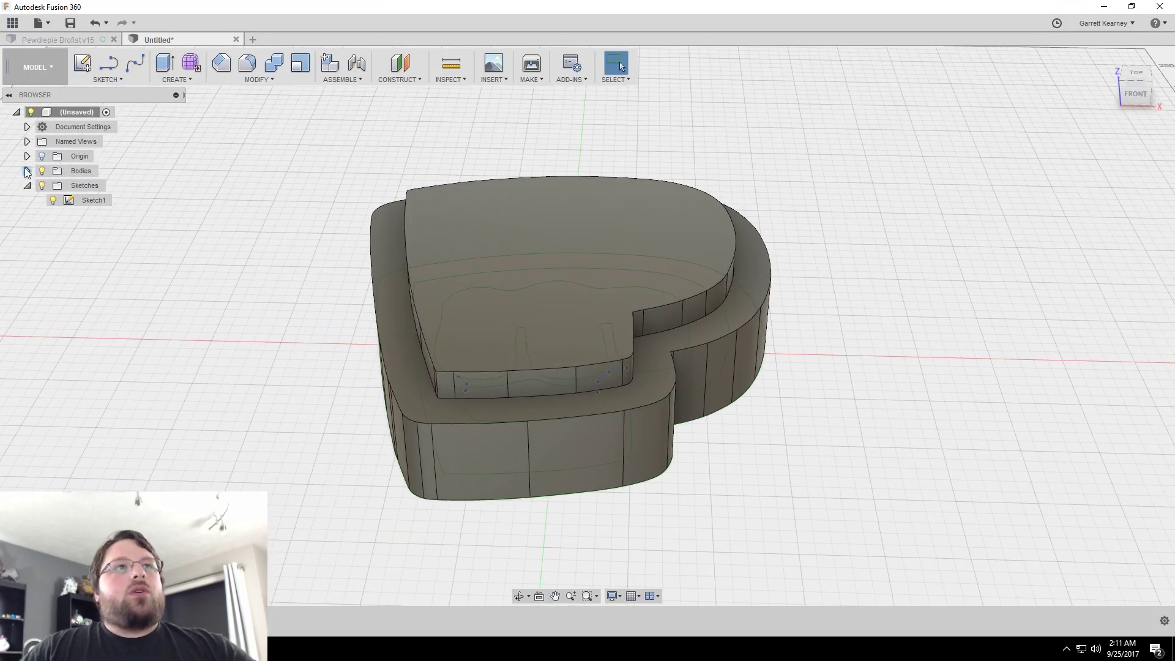
# - Hide the base body, Body1, in the Bodies list
pyautogui.click(26, 170)
pyautogui.click(56, 185)
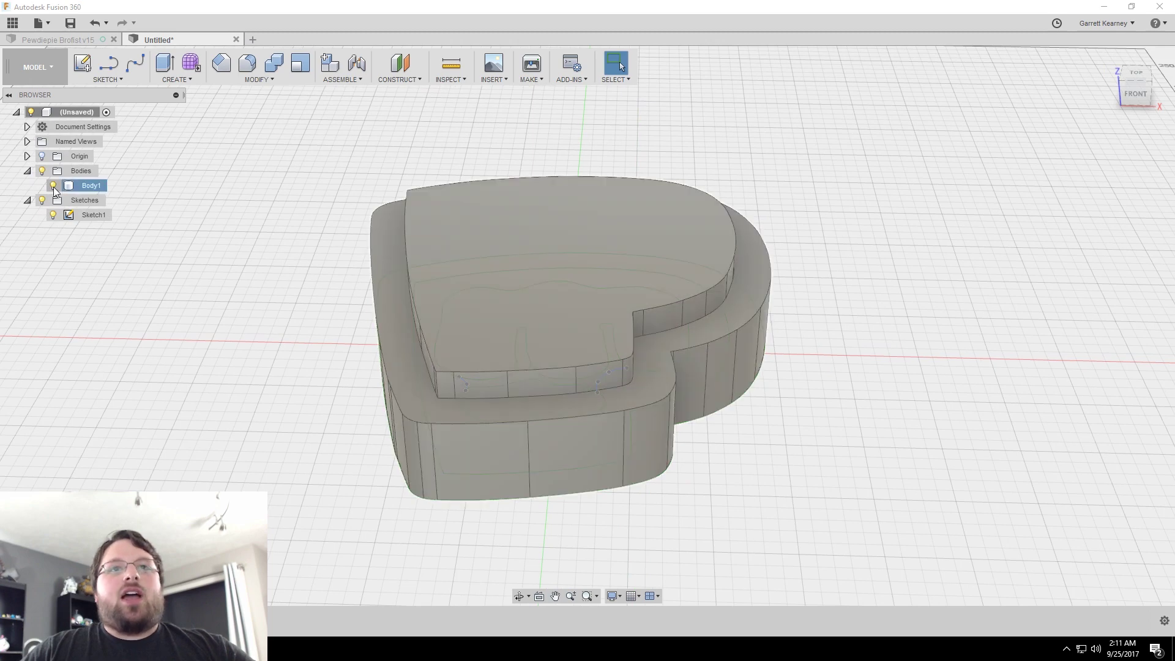
pyautogui.click(53, 186)
pyautogui.scroll(-2, 848, 348)
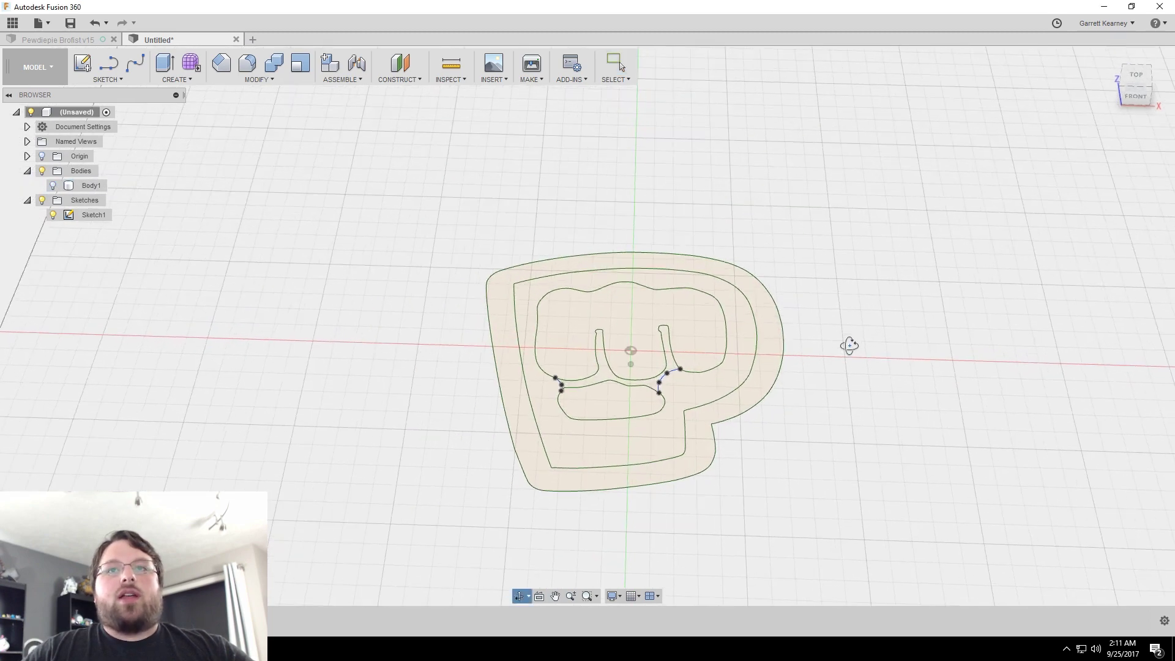
# - Extrude the thumb oval, finger gap and large finger region as a new body
pyautogui.keyDown('shift'); pyautogui.moveTo(851, 340); pyautogui.dragTo(846, 343, button='middle'); pyautogui.keyUp('shift')
pyautogui.scroll(2, 658, 403)
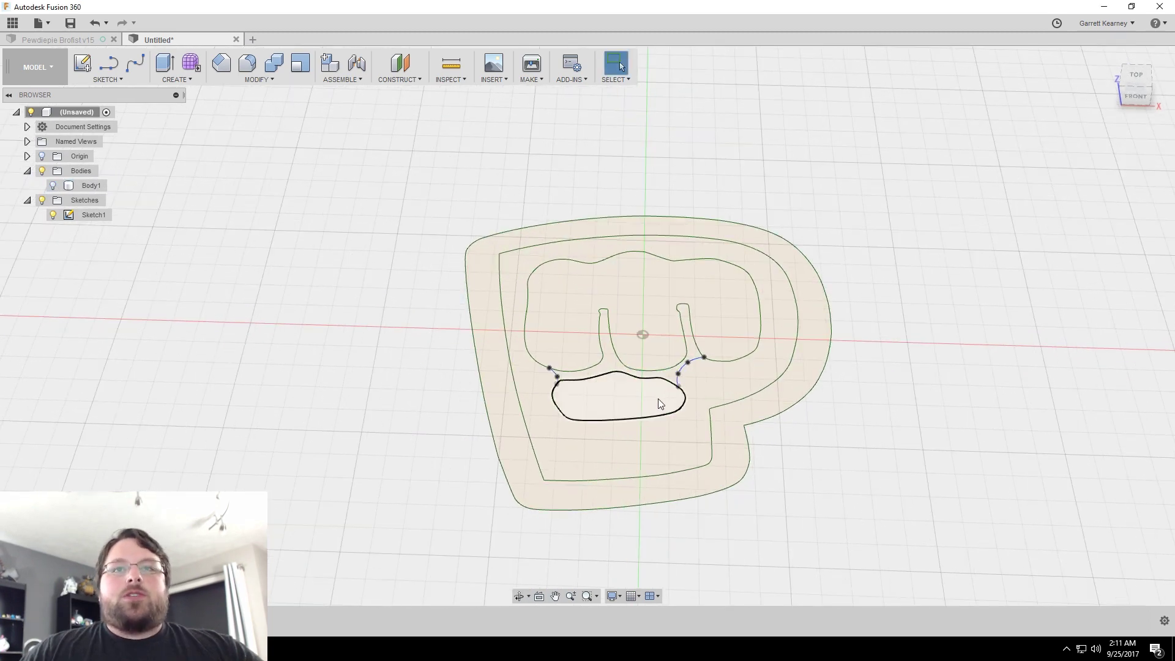
pyautogui.click(612, 392)
pyautogui.keyDown('shift'); pyautogui.click(609, 341); pyautogui.keyUp('shift')
pyautogui.scroll(2, 635, 297)
pyautogui.keyDown('shift'); pyautogui.click(649, 285); pyautogui.keyUp('shift')
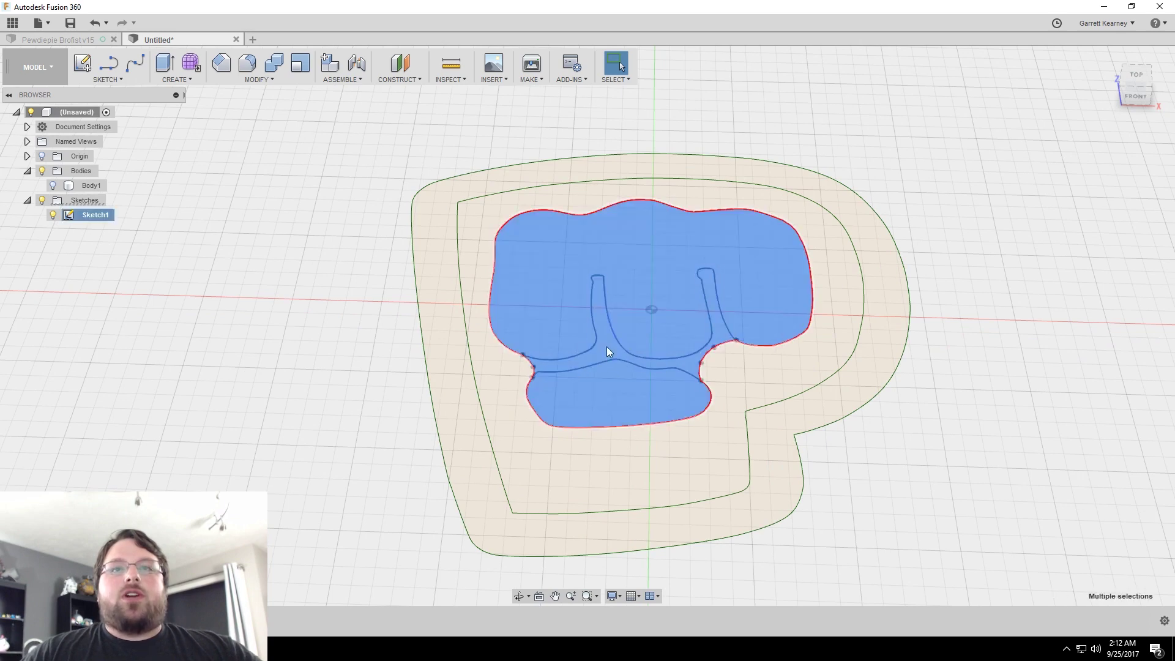
pyautogui.rightClick(649, 254)
pyautogui.click(694, 237)
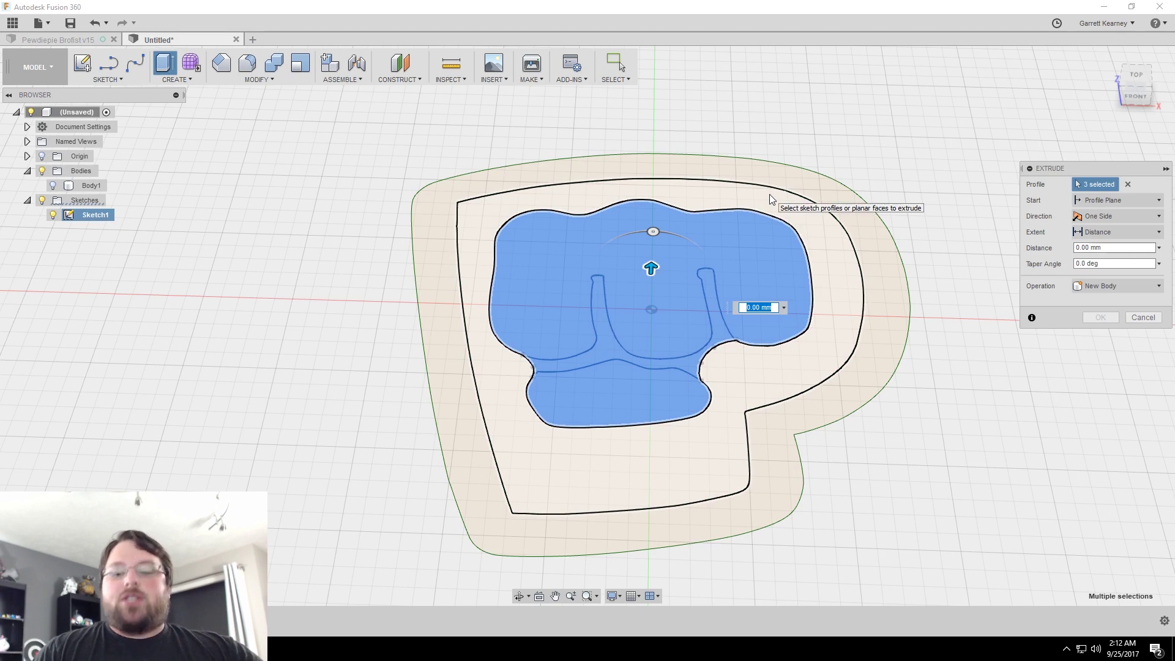
pyautogui.write('5')
pyautogui.press('Return')
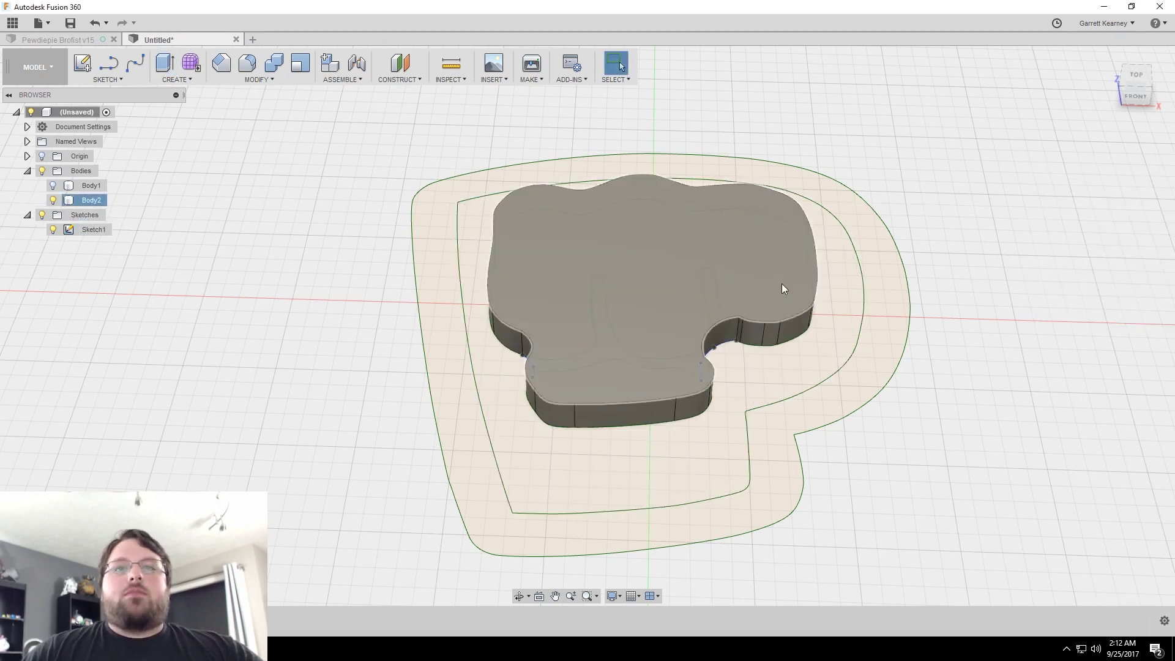
pyautogui.scroll(-3, 787, 304)
pyautogui.keyDown('shift'); pyautogui.moveTo(901, 386); pyautogui.dragTo(246, 285, button='middle'); pyautogui.keyUp('shift')
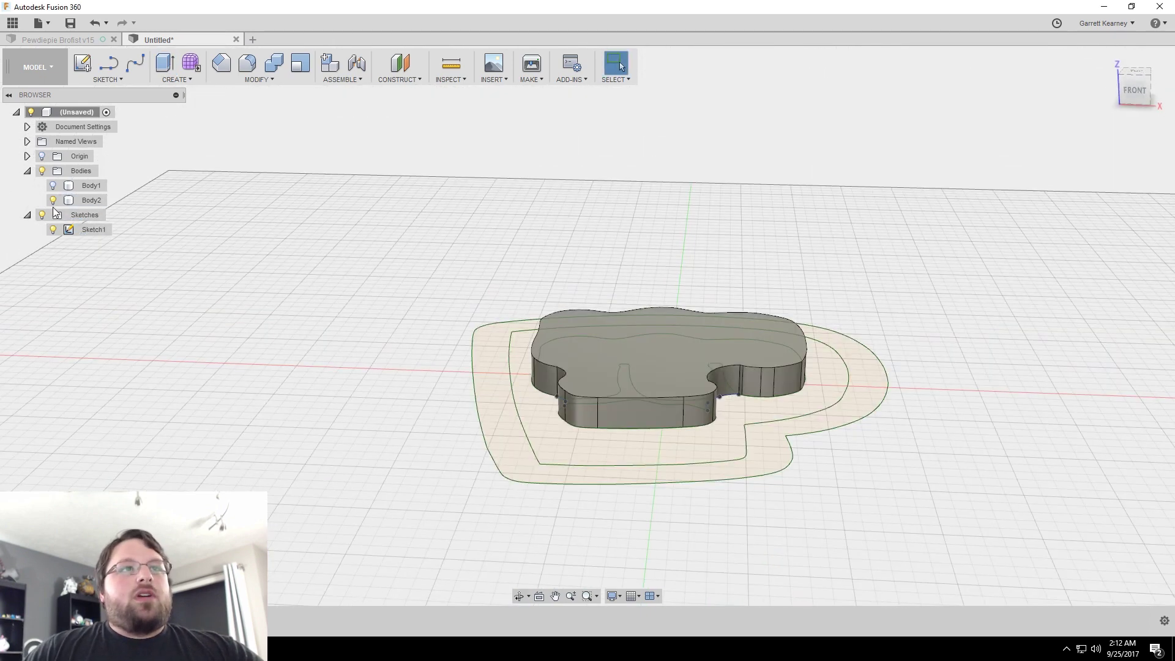
# - Hide Body2 and extrude the fist and thumb profiles 5 mm into new Body3
pyautogui.click(53, 200)
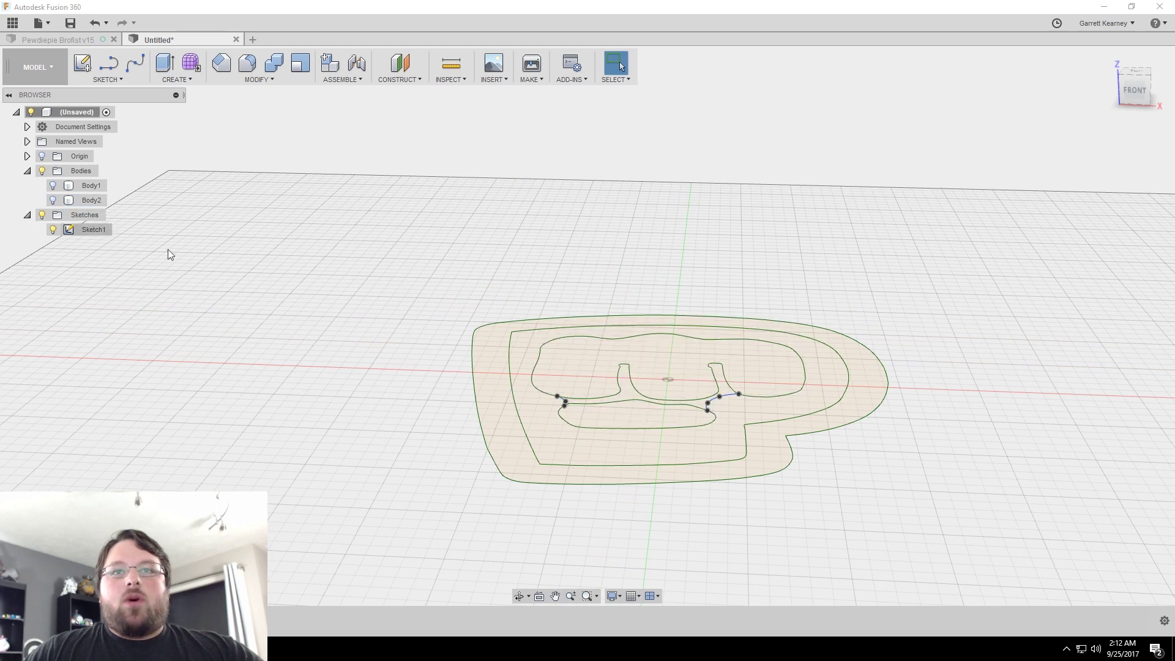
pyautogui.click(586, 369)
pyautogui.keyDown('shift'); pyautogui.click(629, 417); pyautogui.keyUp('shift')
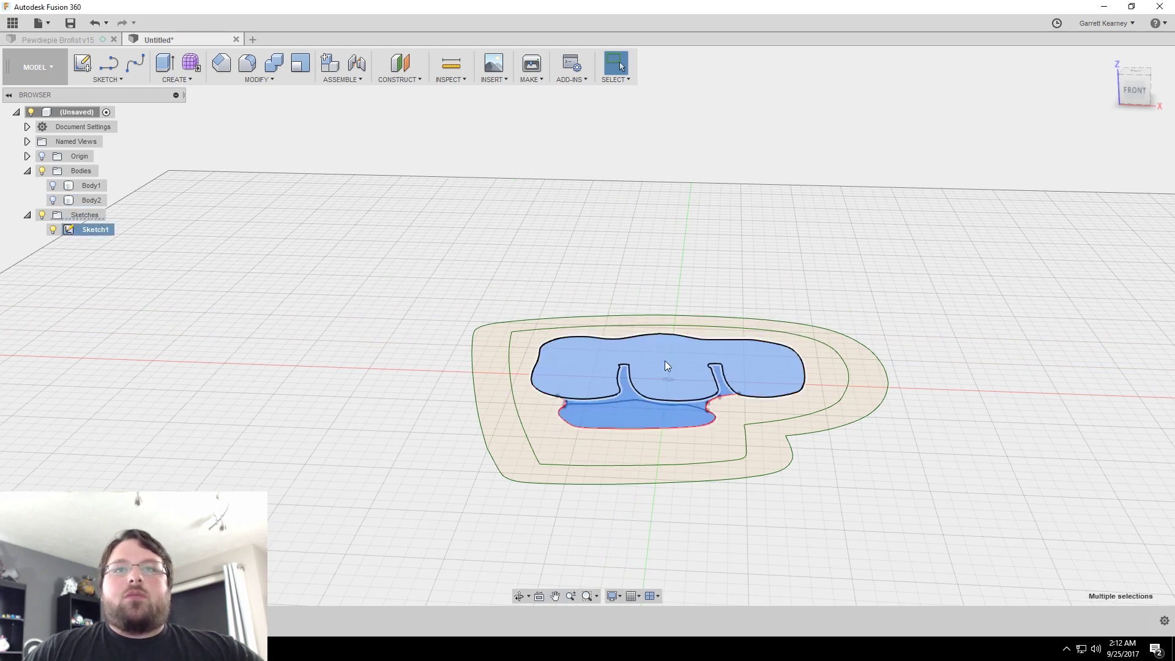
pyautogui.rightClick(666, 360)
pyautogui.click(707, 297)
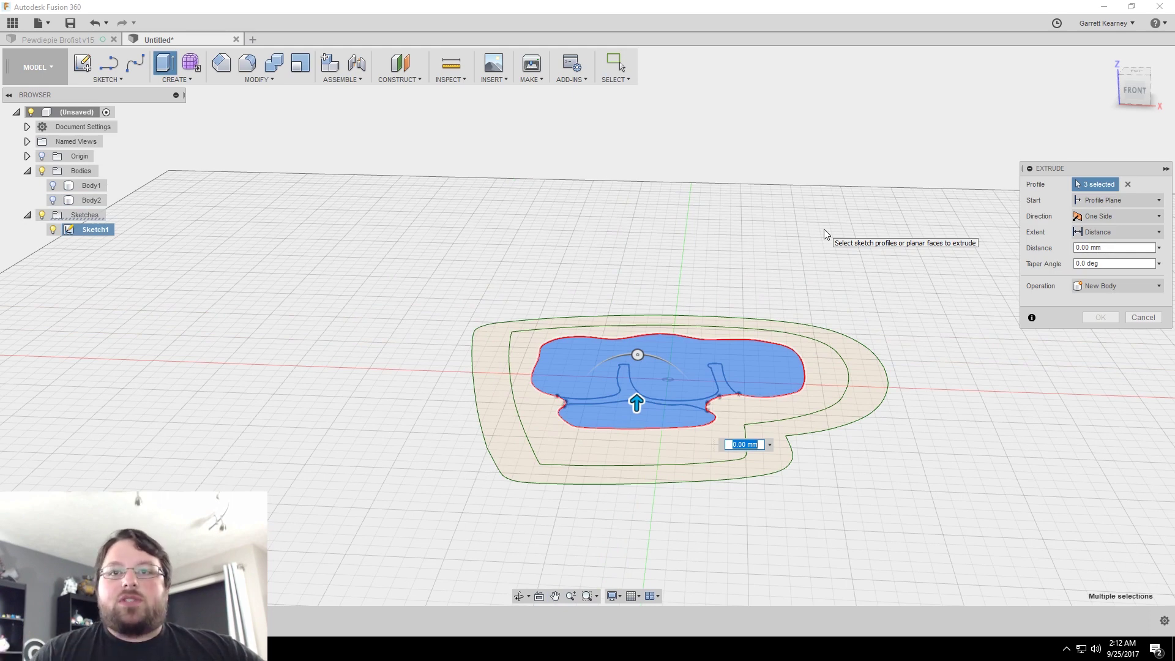
pyautogui.write('5')
pyautogui.press('Return')
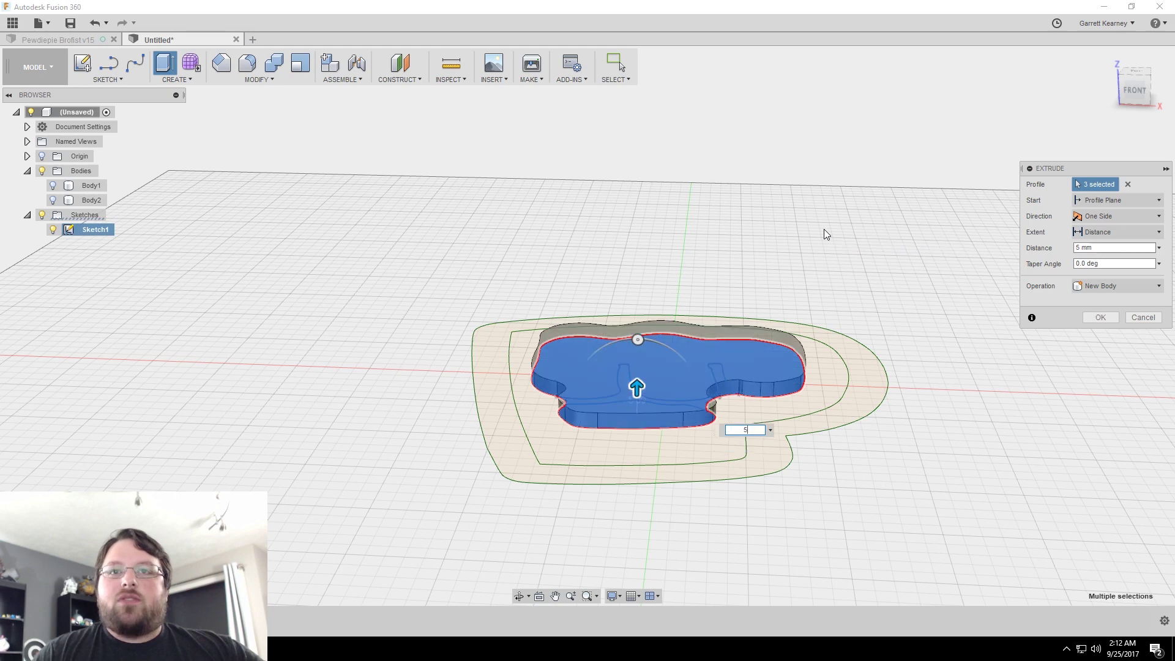
pyautogui.press('Return')
pyautogui.keyDown('shift'); pyautogui.moveTo(823, 229); pyautogui.dragTo(683, 354, button='middle'); pyautogui.keyUp('shift')
pyautogui.click(666, 372)
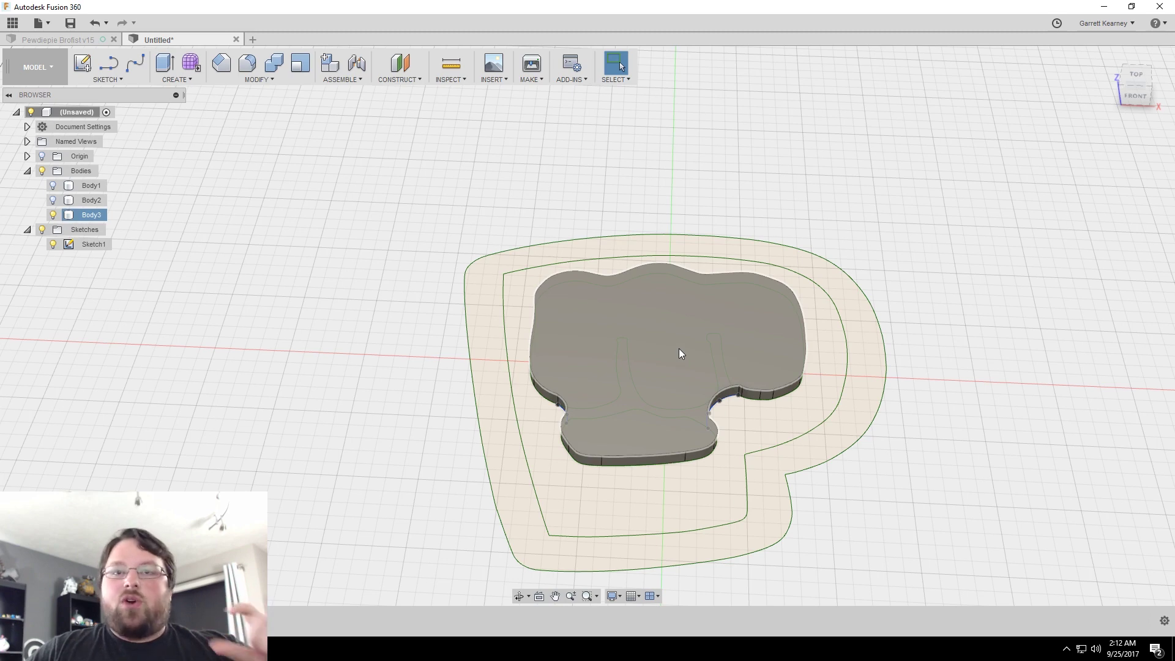
pyautogui.scroll(2, 683, 344)
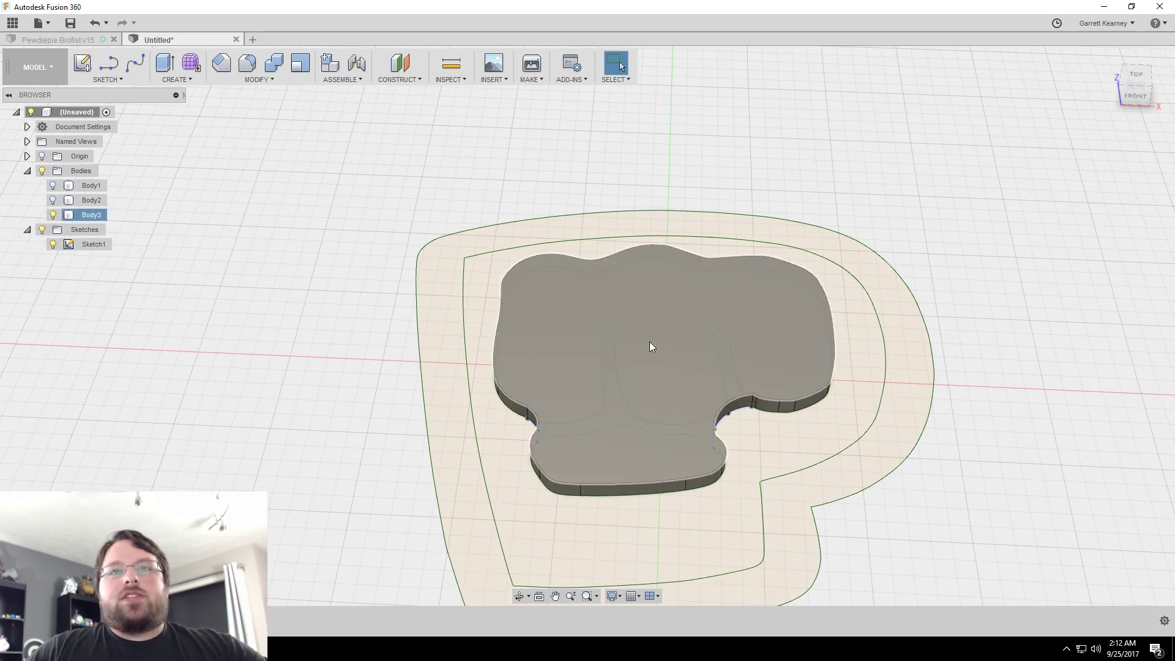
# - Select the upper fingers and lower thumb profiles for extrusion
pyautogui.click(654, 322)
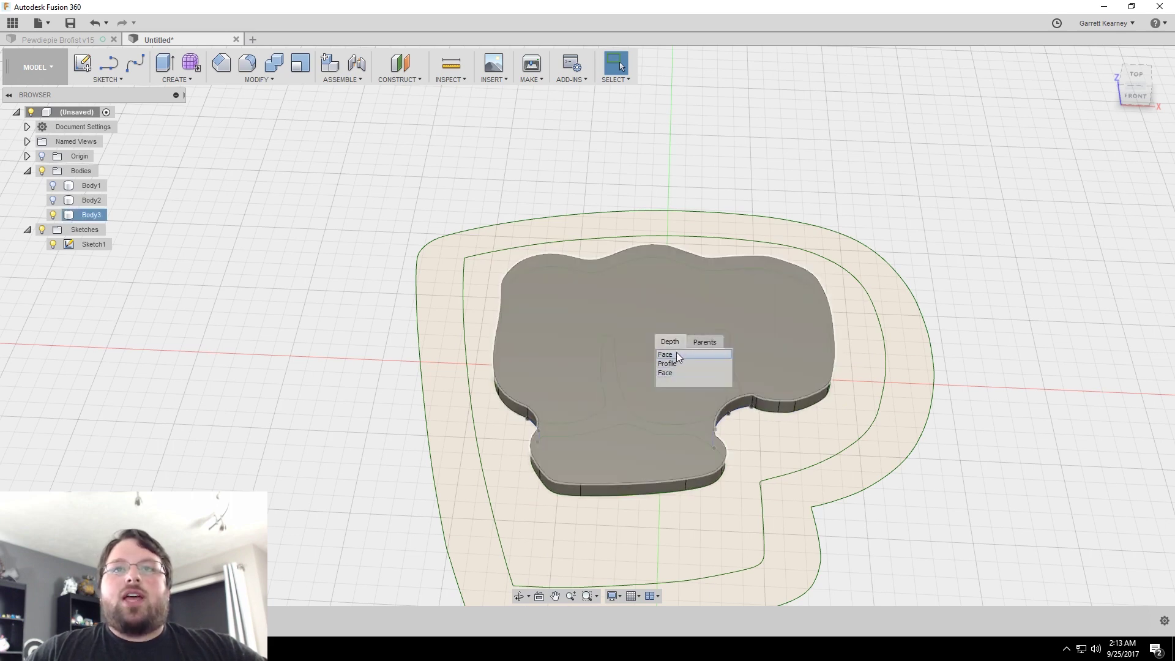
pyautogui.click(674, 364)
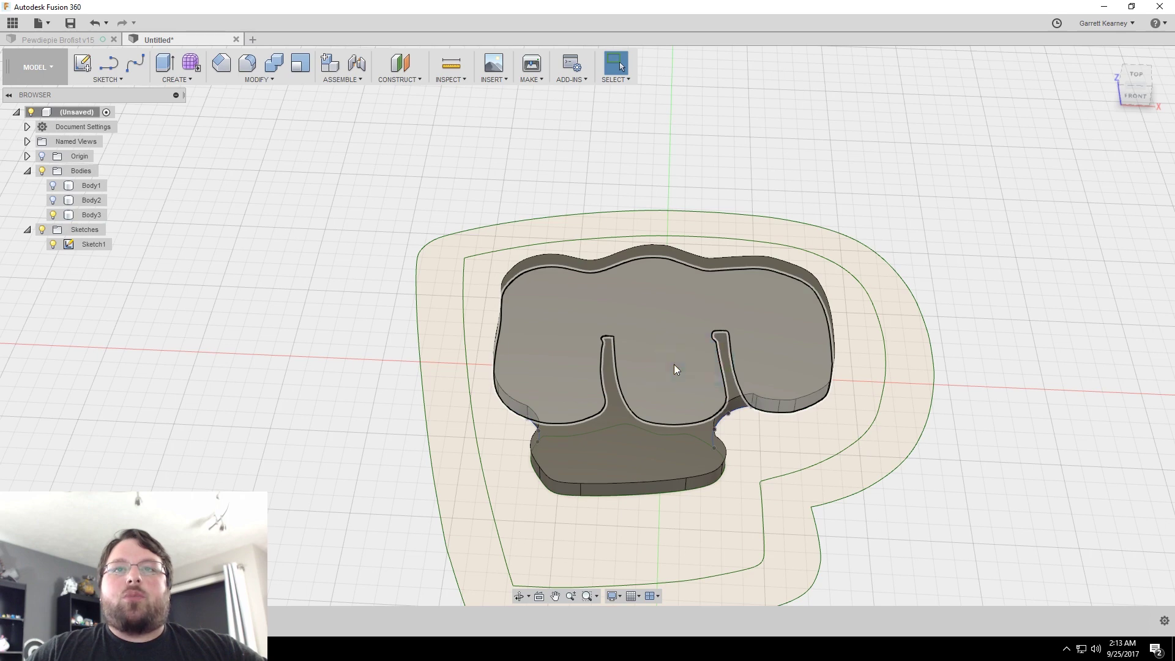
pyautogui.click(634, 455)
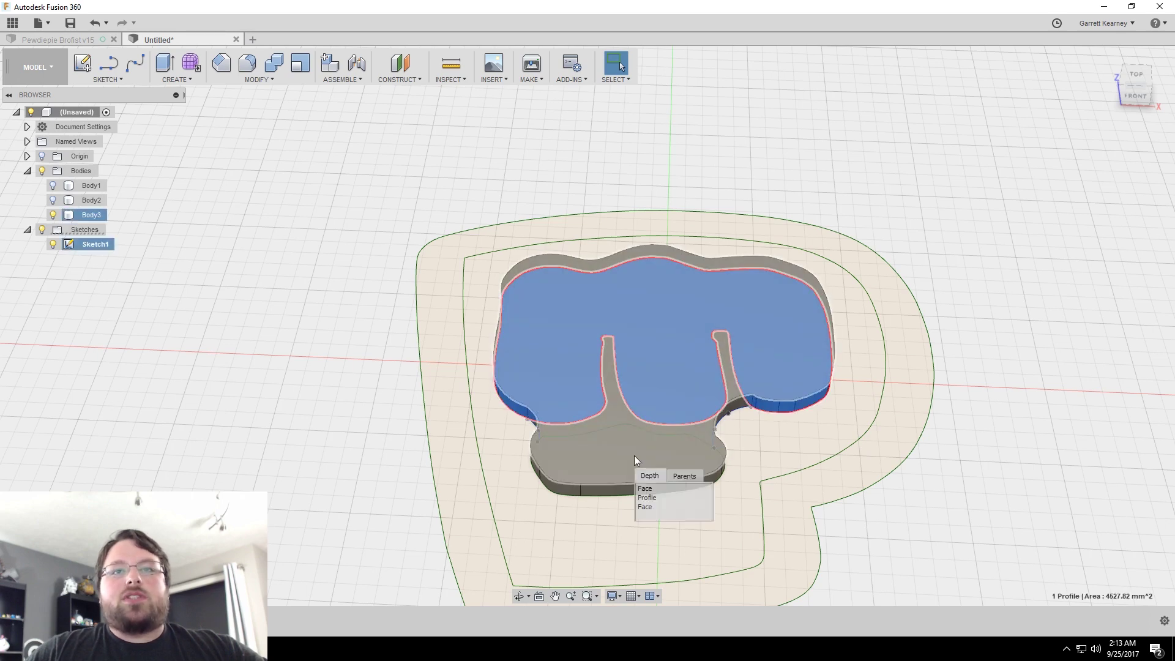
pyautogui.click(658, 498)
pyautogui.rightClick(664, 327)
pyautogui.click(720, 310)
# - Extrude the two profiles 10 mm with a Join onto the fist body
pyautogui.keyDown('shift'); pyautogui.moveTo(805, 340); pyautogui.dragTo(699, 390, button='middle'); pyautogui.keyUp('shift')
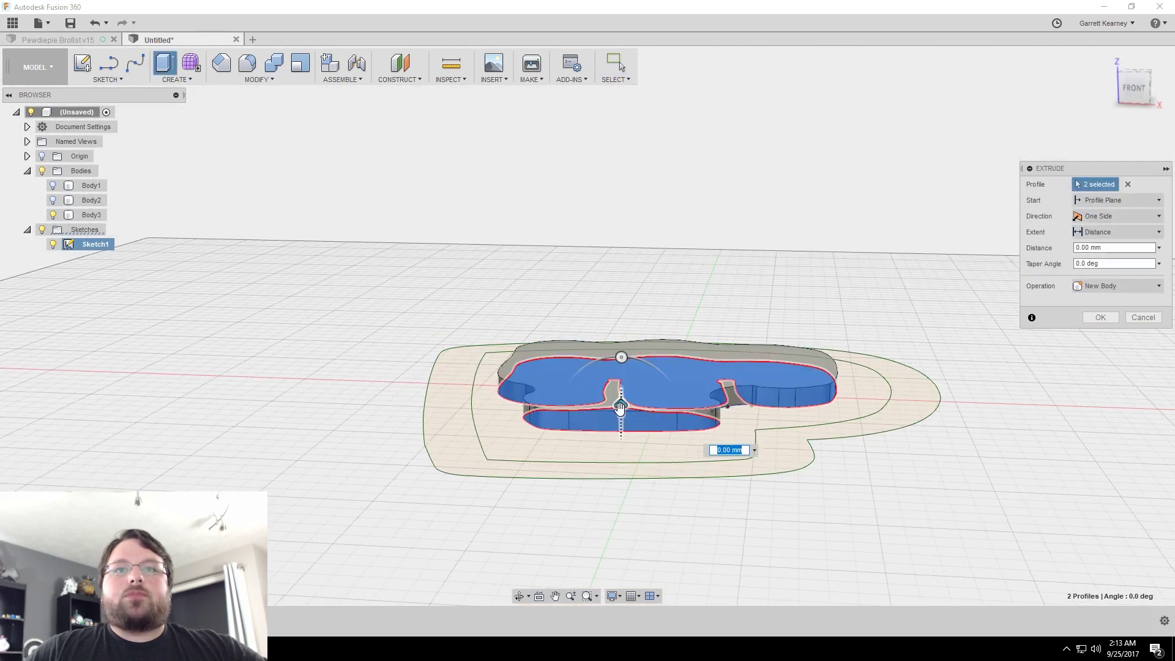
pyautogui.moveTo(621, 408)
pyautogui.mouseDown()
pyautogui.moveTo(627, 348)
pyautogui.moveTo(620, 367)
pyautogui.mouseUp()
pyautogui.moveTo(881, 283)
pyautogui.keyDown('shift'); pyautogui.mouseDown(button='middle')
pyautogui.moveTo(883, 304)
pyautogui.moveTo(888, 290)
pyautogui.mouseUp(button='middle'); pyautogui.keyUp('shift')
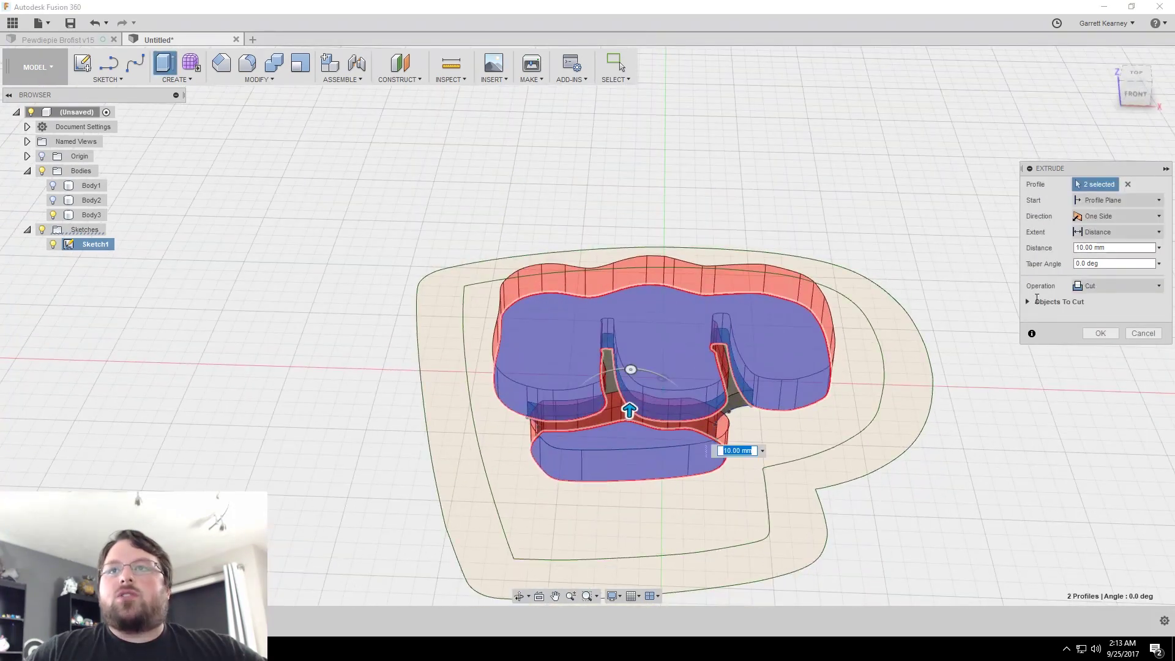
pyautogui.click(1118, 287)
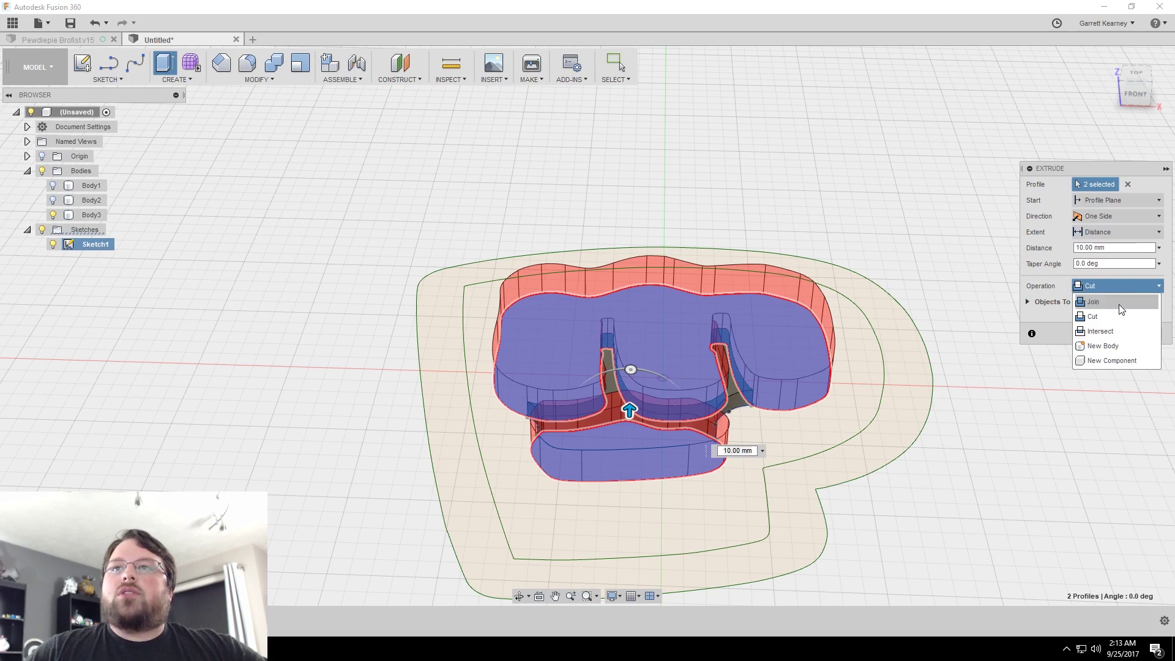
pyautogui.click(1116, 301)
pyautogui.moveTo(1038, 359)
pyautogui.keyDown('shift'); pyautogui.mouseDown(button='middle')
pyautogui.moveTo(1021, 411)
pyautogui.moveTo(1033, 410)
pyautogui.moveTo(944, 388)
pyautogui.mouseUp(button='middle'); pyautogui.keyUp('shift')
pyautogui.click(1100, 317)
pyautogui.scroll(-3, 710, 358)
pyautogui.scroll(-2, 710, 353)
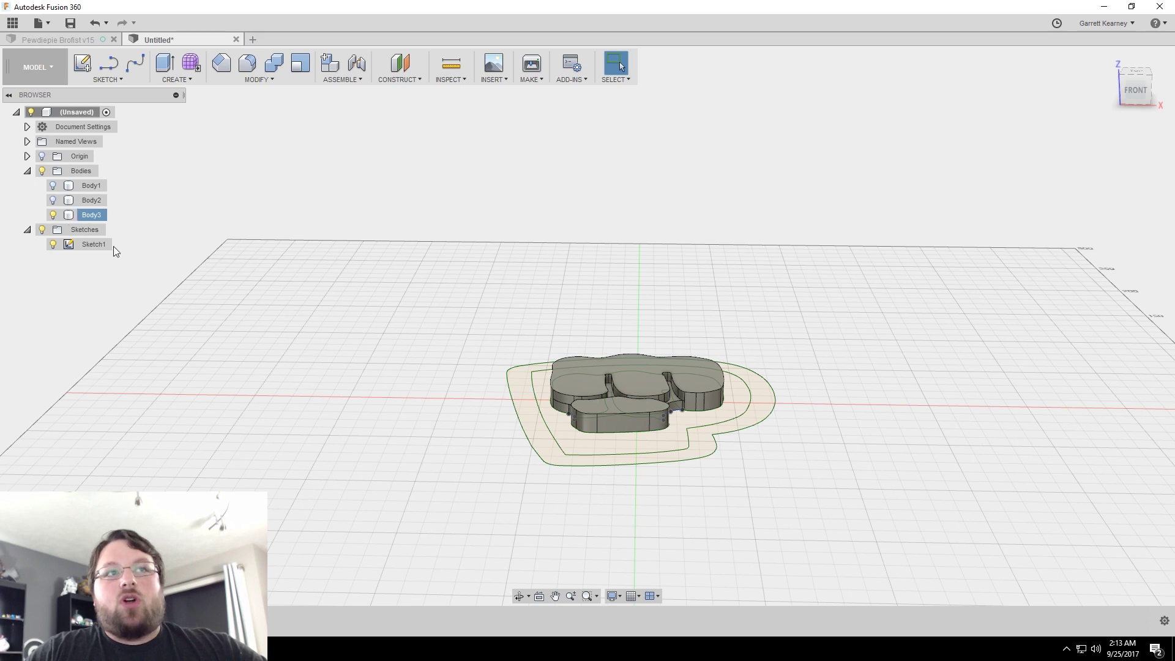
# - Move Body3 straight up 140 mm along Z with Move/Copy
pyautogui.rightClick(96, 218)
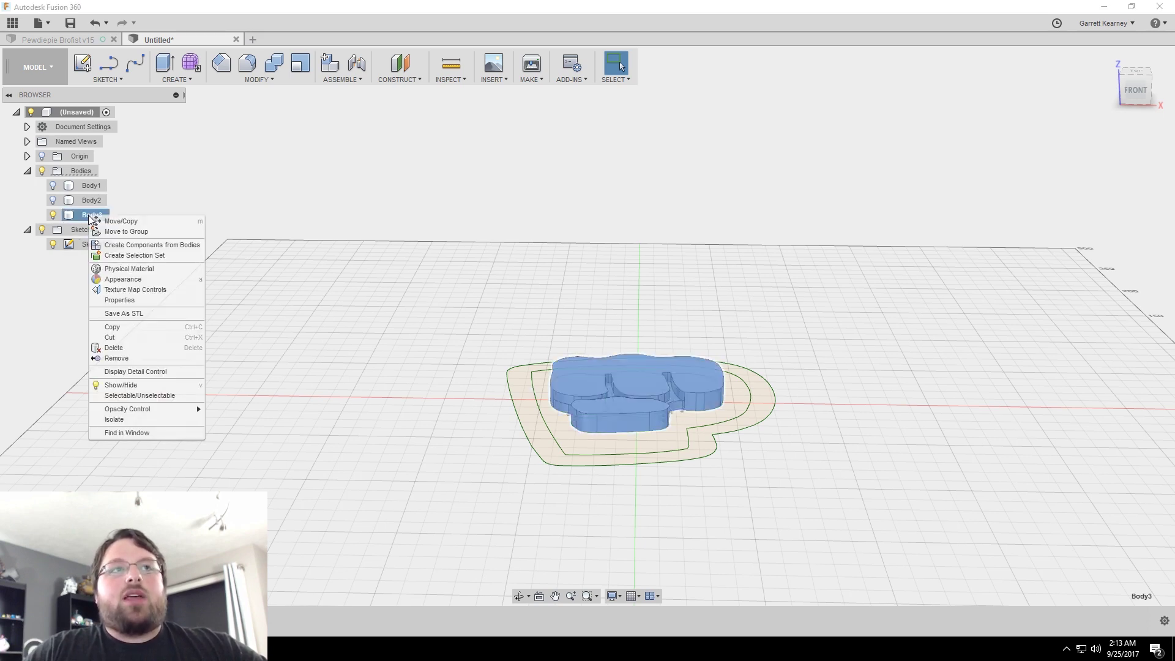
pyautogui.click(128, 223)
pyautogui.moveTo(539, 390); pyautogui.dragTo(540, 117)
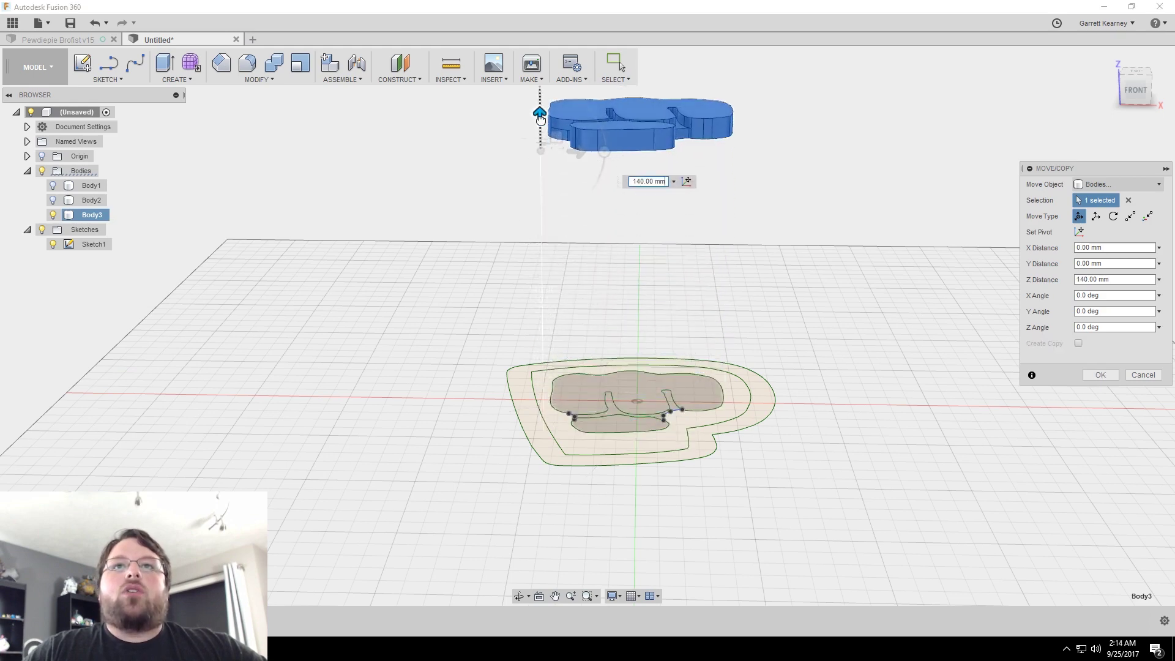
pyautogui.moveTo(428, 215)
pyautogui.keyDown('shift'); pyautogui.mouseDown(button='middle')
pyautogui.moveTo(382, 347)
pyautogui.moveTo(756, 264)
pyautogui.mouseUp(button='middle'); pyautogui.keyUp('shift')
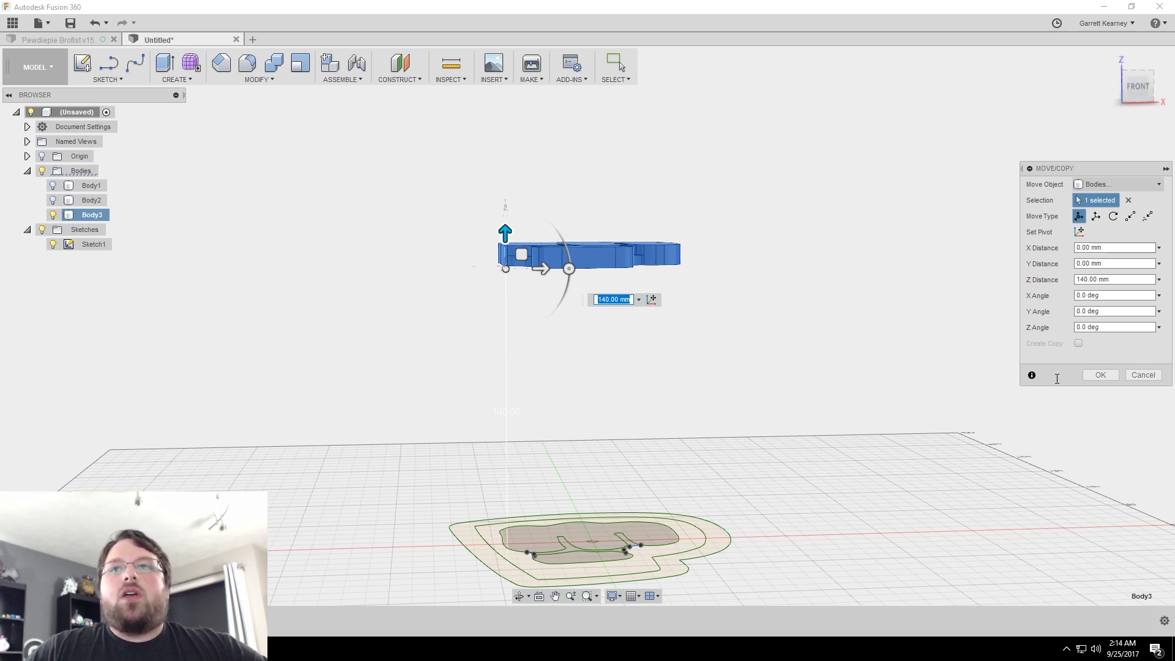
pyautogui.click(1100, 375)
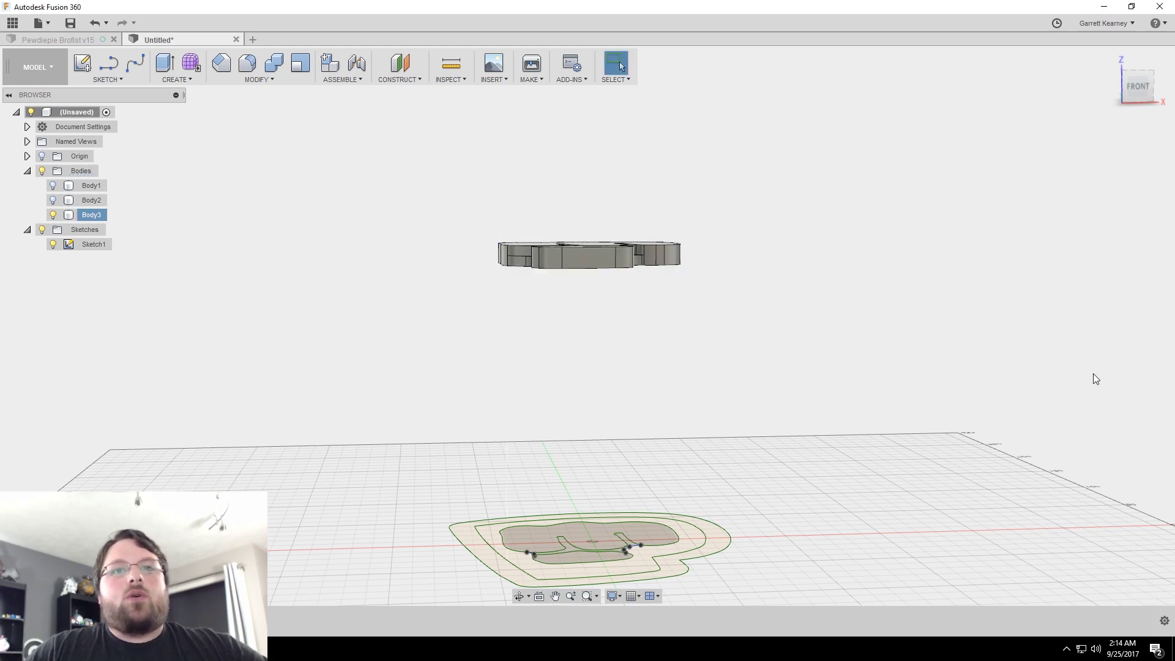
# - Make the base body Body2 visible again
pyautogui.keyDown('shift'); pyautogui.moveTo(1075, 374); pyautogui.dragTo(328, 301, button='middle'); pyautogui.keyUp('shift')
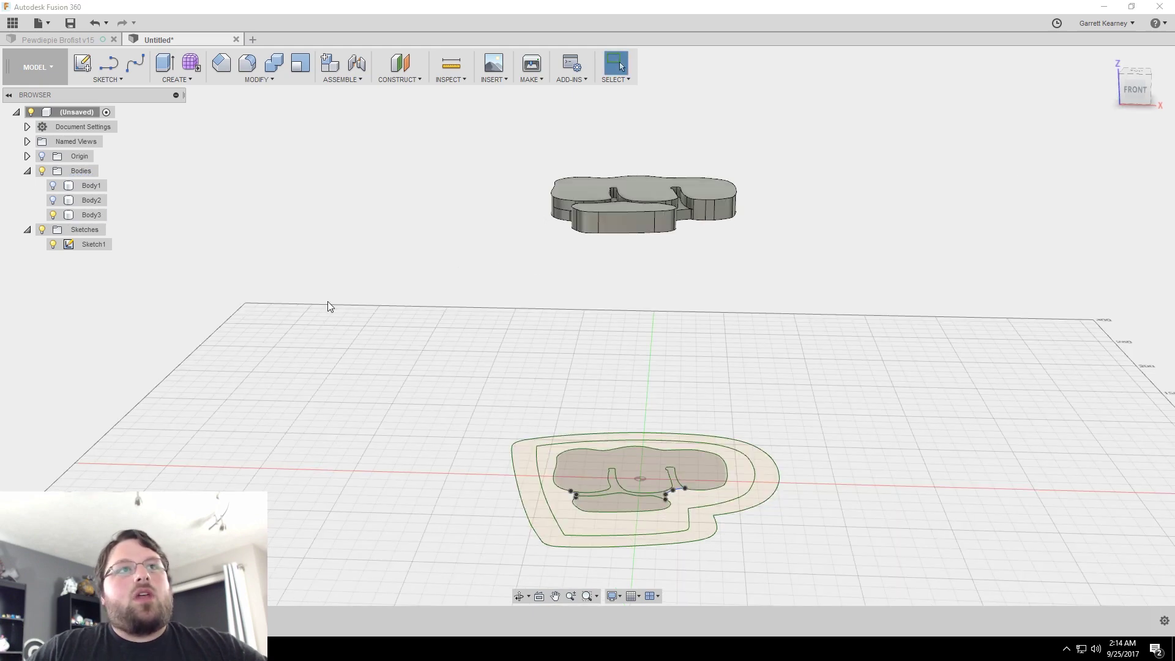
pyautogui.click(53, 201)
pyautogui.keyDown('shift'); pyautogui.moveTo(319, 272); pyautogui.dragTo(304, 330, button='middle'); pyautogui.keyUp('shift')
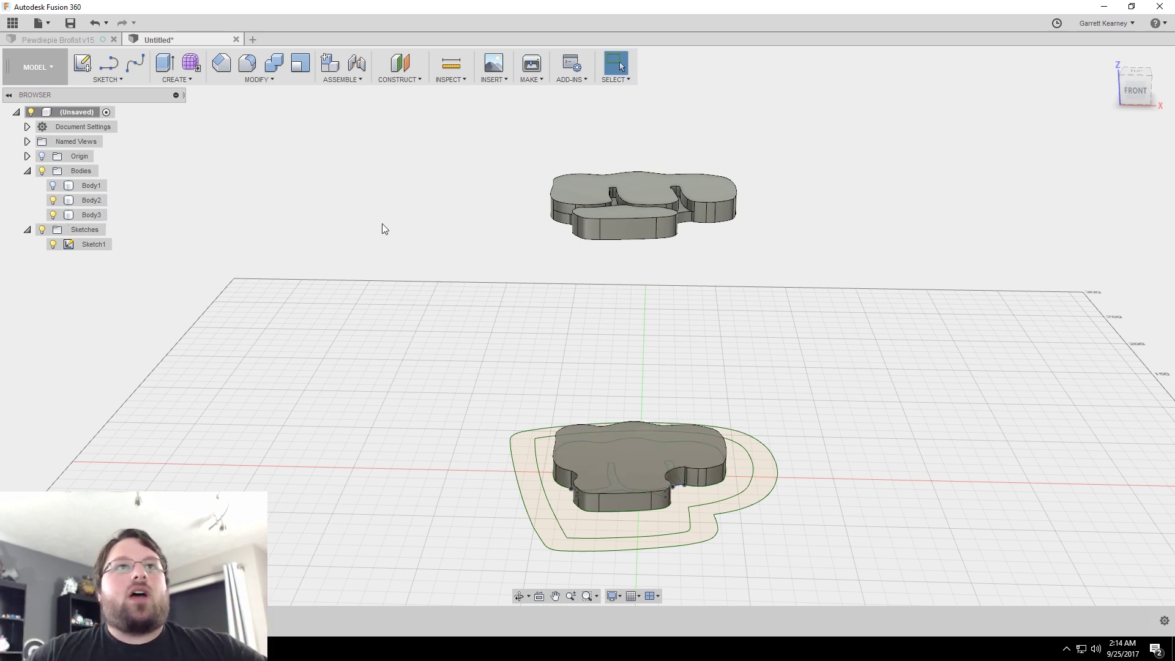
# - Start a Scale with the raised fist body Body3 selected
pyautogui.click(269, 79)
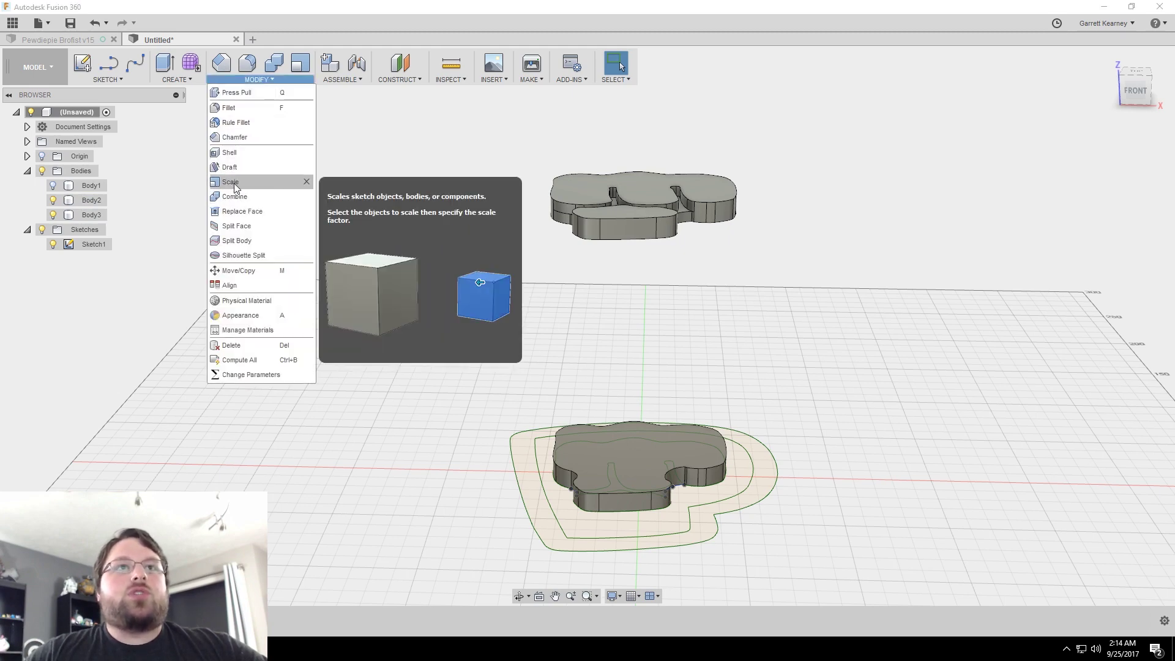
pyautogui.click(239, 181)
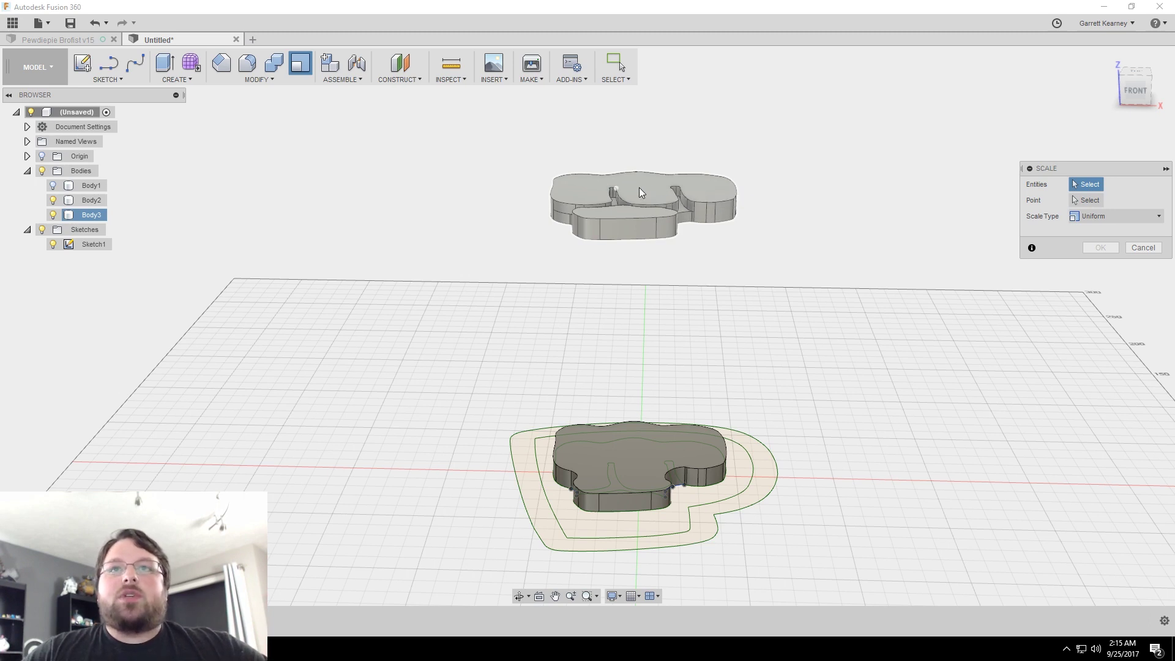
pyautogui.click(643, 188)
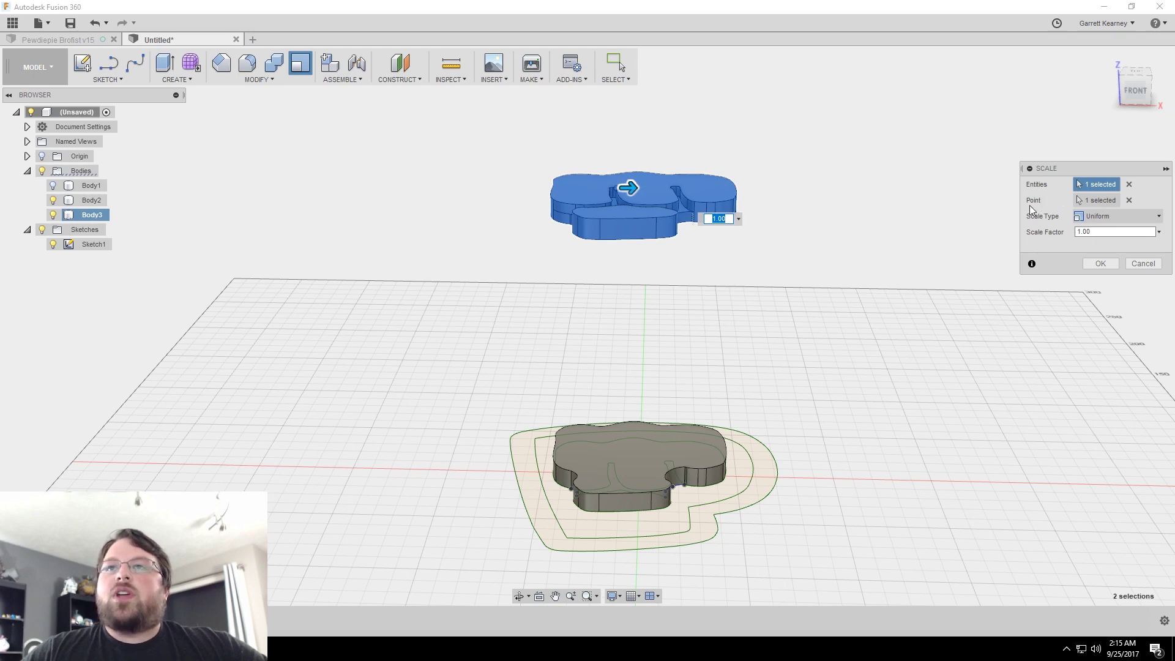
# - Show the origin planes and pick a sketch point as Body3's scale reference
pyautogui.click(1130, 201)
pyautogui.keyDown('shift'); pyautogui.moveTo(805, 380); pyautogui.dragTo(819, 399, button='middle'); pyautogui.keyUp('shift')
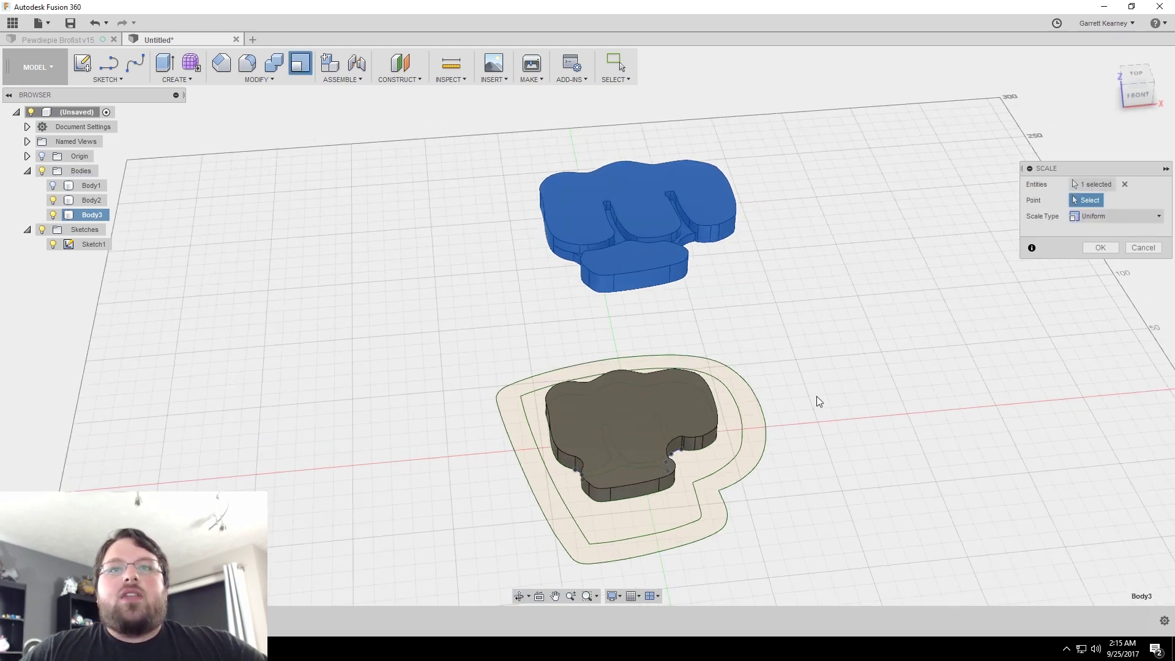
pyautogui.click(42, 157)
pyautogui.keyDown('shift'); pyautogui.moveTo(303, 312); pyautogui.dragTo(346, 340, button='middle'); pyautogui.keyUp('shift')
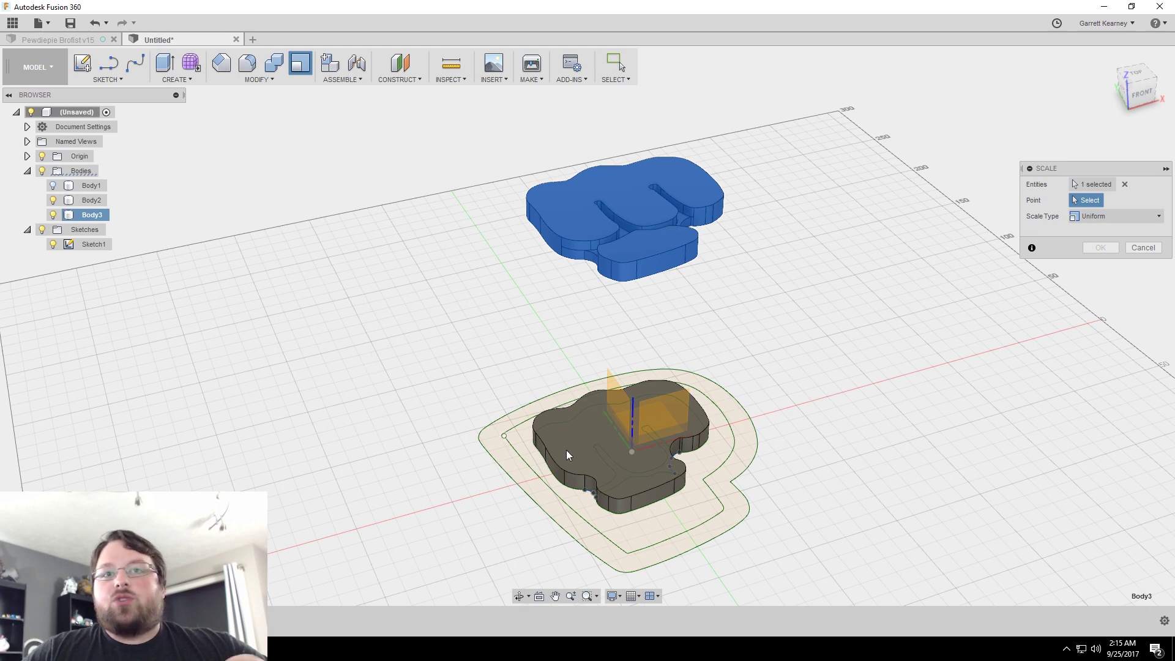
pyautogui.click(631, 452)
pyautogui.moveTo(633, 452)
pyautogui.keyDown('shift'); pyautogui.mouseDown(button='middle')
pyautogui.moveTo(832, 395)
pyautogui.moveTo(897, 349)
pyautogui.mouseUp(button='middle'); pyautogui.keyUp('shift')
pyautogui.keyDown('shift'); pyautogui.moveTo(837, 378); pyautogui.dragTo(800, 419, button='middle'); pyautogui.keyUp('shift')
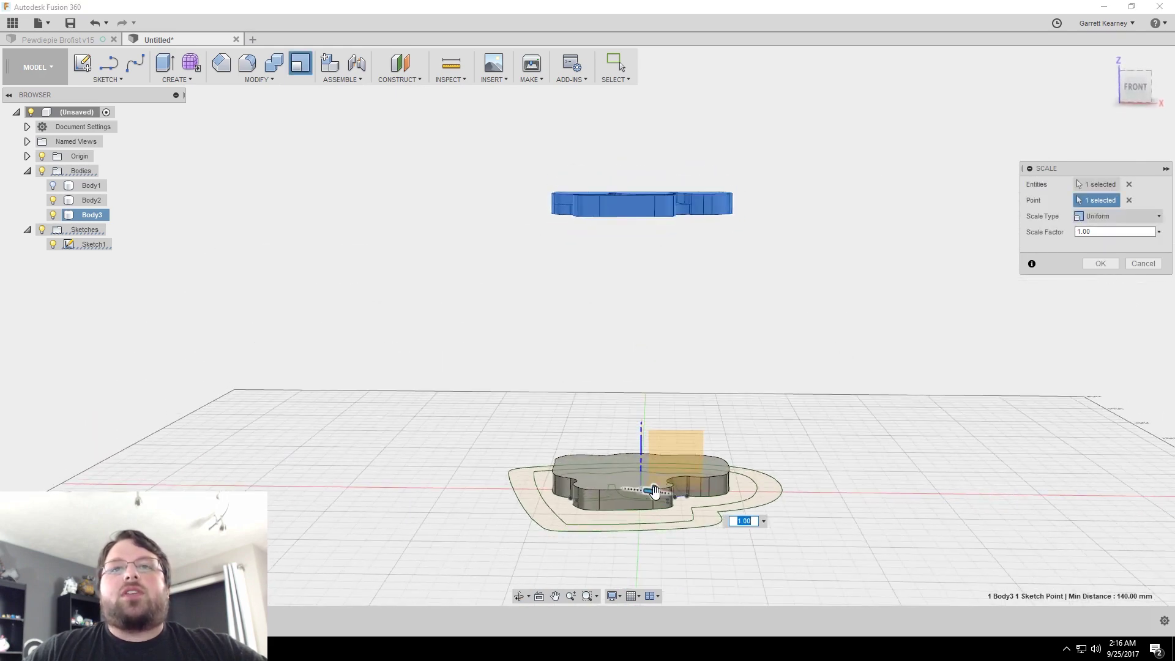
pyautogui.moveTo(659, 487); pyautogui.dragTo(617, 488)
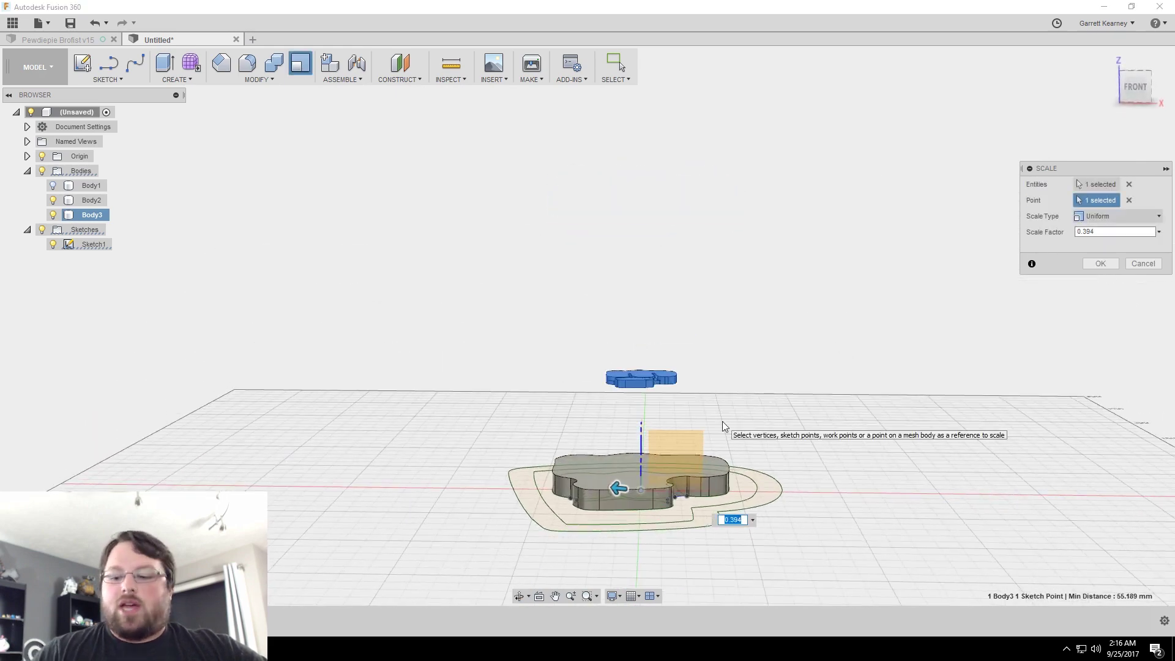
pyautogui.write('1')
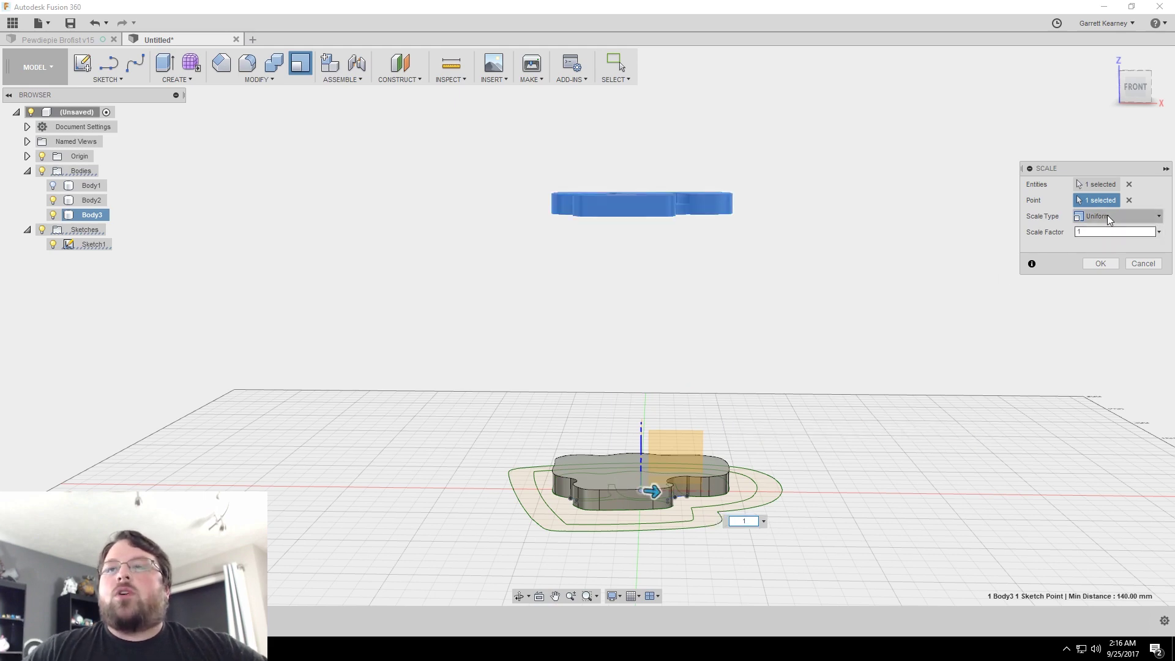
# - Switch to Non Uniform scaling, set X and Y to 1.1, and confirm
pyautogui.click(1117, 215)
pyautogui.click(1111, 249)
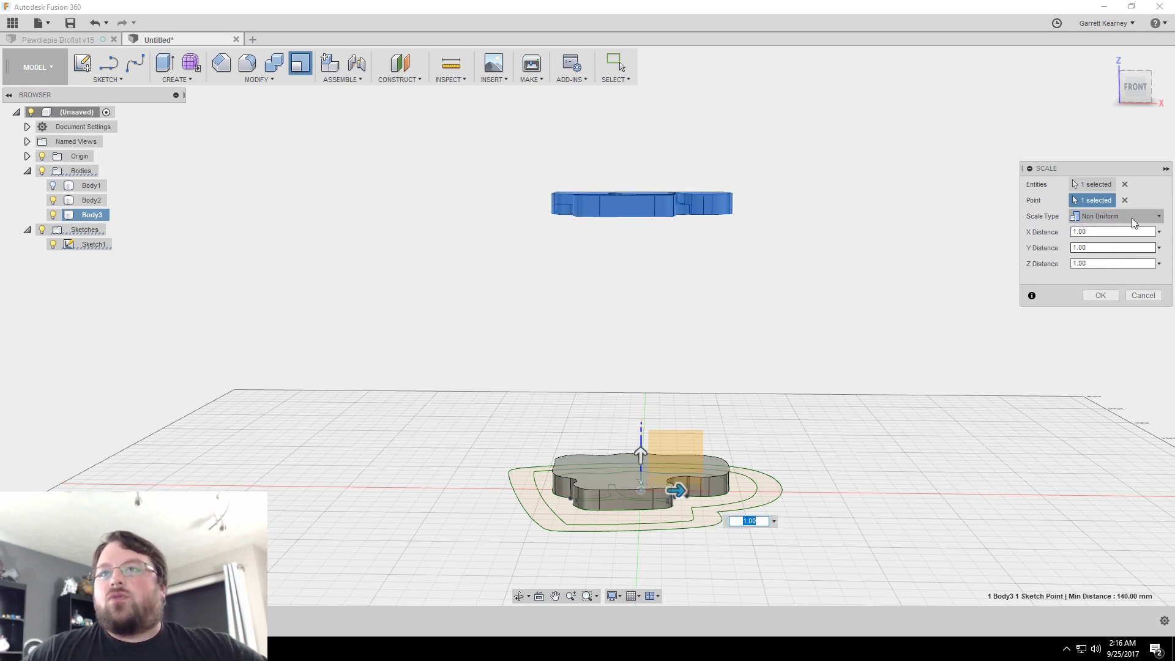
pyautogui.click(1100, 232)
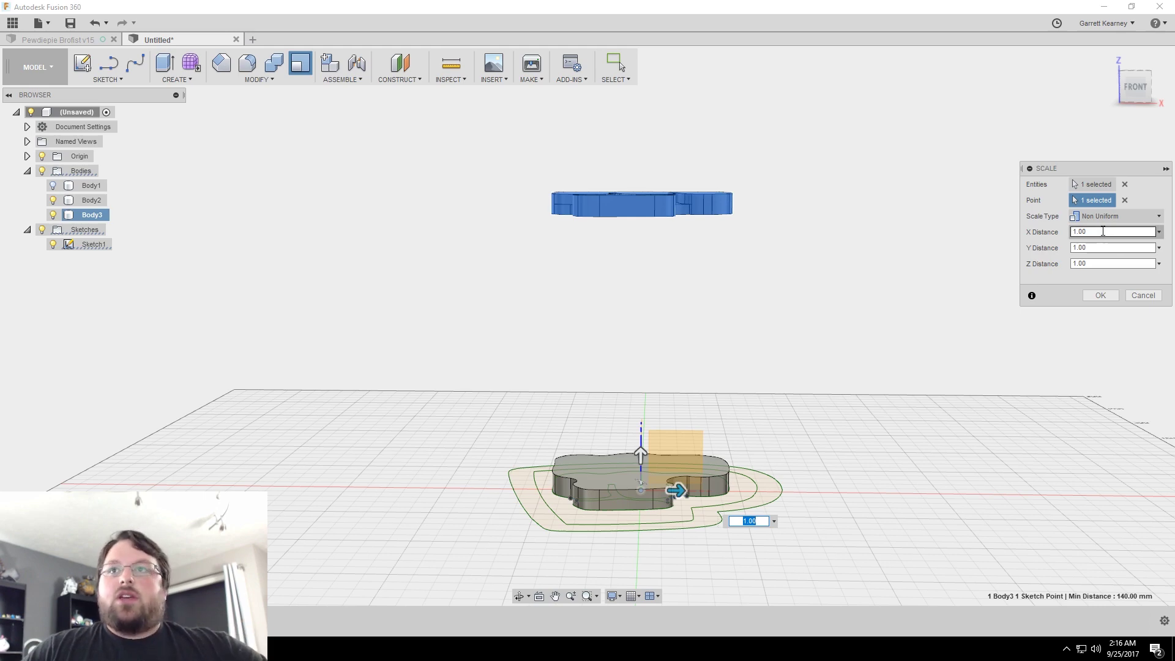
pyautogui.doubleClick(1100, 232)
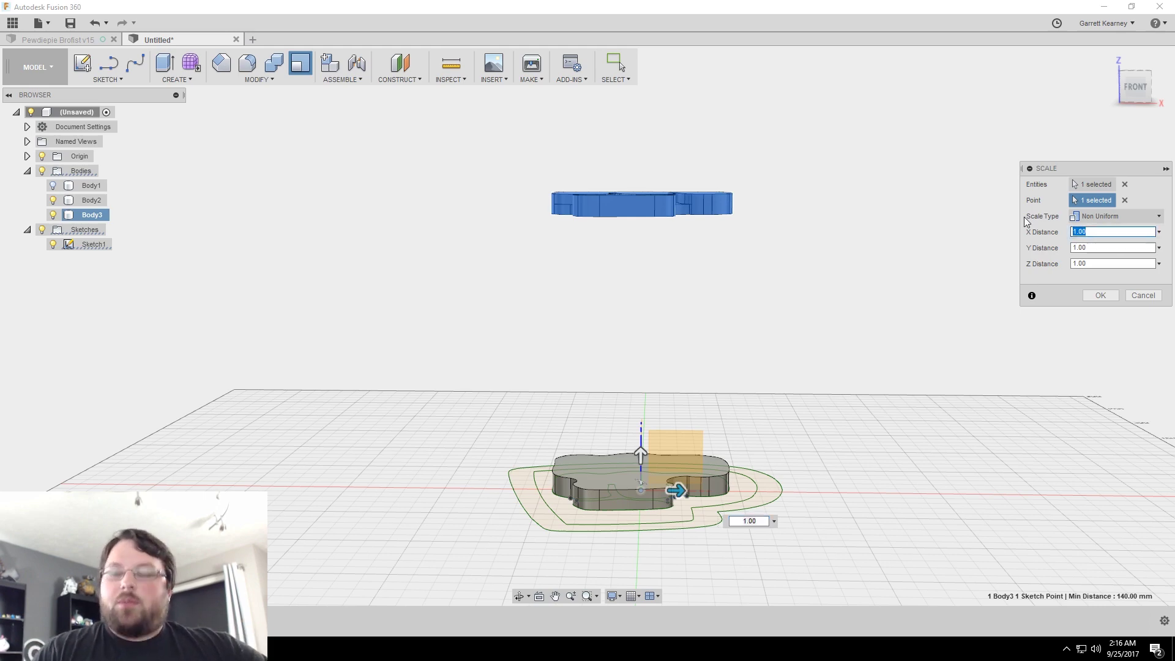
pyautogui.write('1.1')
pyautogui.press('Tab')
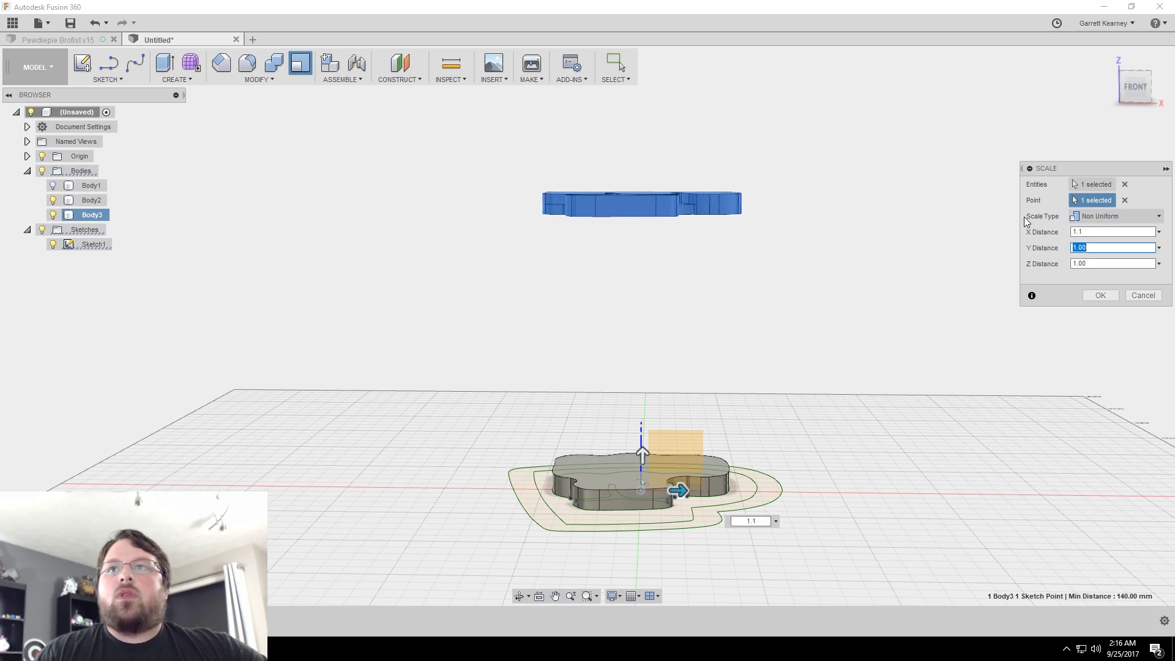
pyautogui.write('1.1')
pyautogui.keyDown('shift'); pyautogui.moveTo(955, 305); pyautogui.dragTo(901, 351, button='middle'); pyautogui.keyUp('shift')
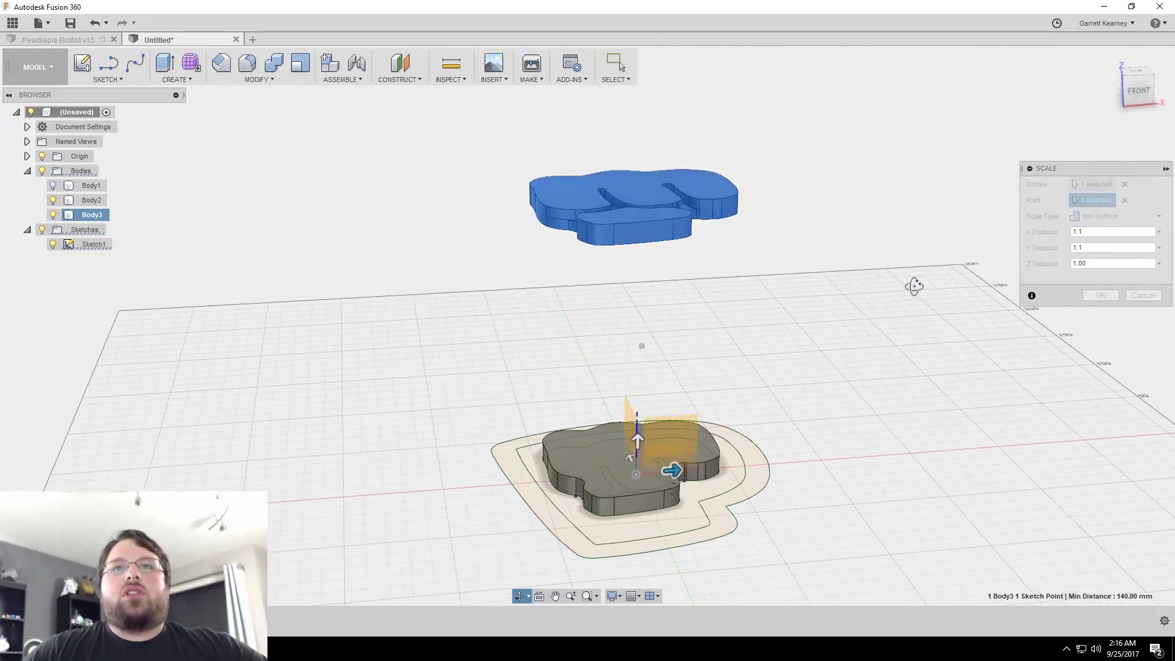
pyautogui.keyDown('shift'); pyautogui.moveTo(901, 352); pyautogui.dragTo(922, 273, button='middle'); pyautogui.keyUp('shift')
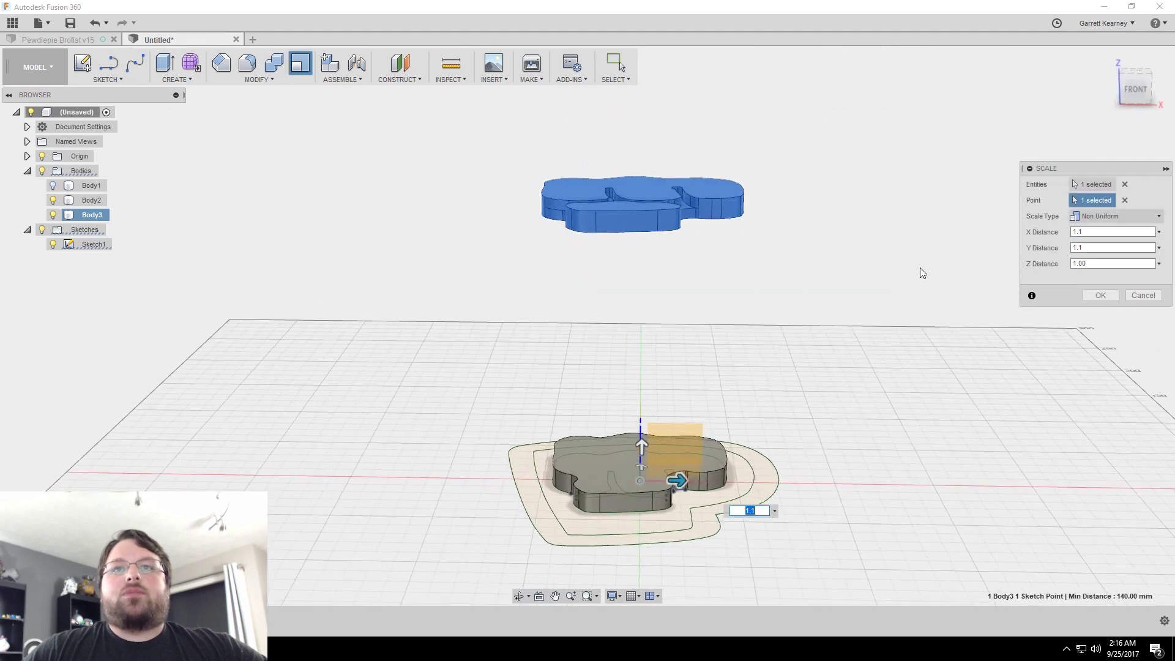
pyautogui.click(1099, 299)
pyautogui.moveTo(909, 404); pyautogui.dragTo(887, 340, button='middle')
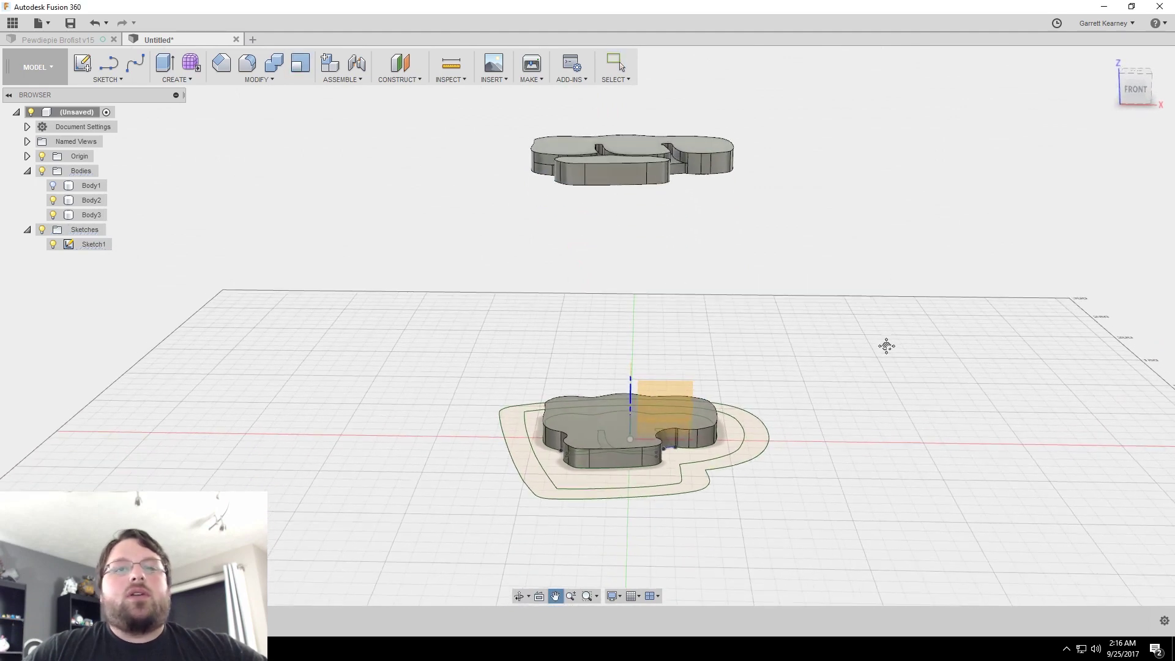
# - Scale Body2 non-uniformly about its centre point, 0.9 in X and Y
pyautogui.click(277, 80)
pyautogui.click(250, 182)
pyautogui.click(582, 410)
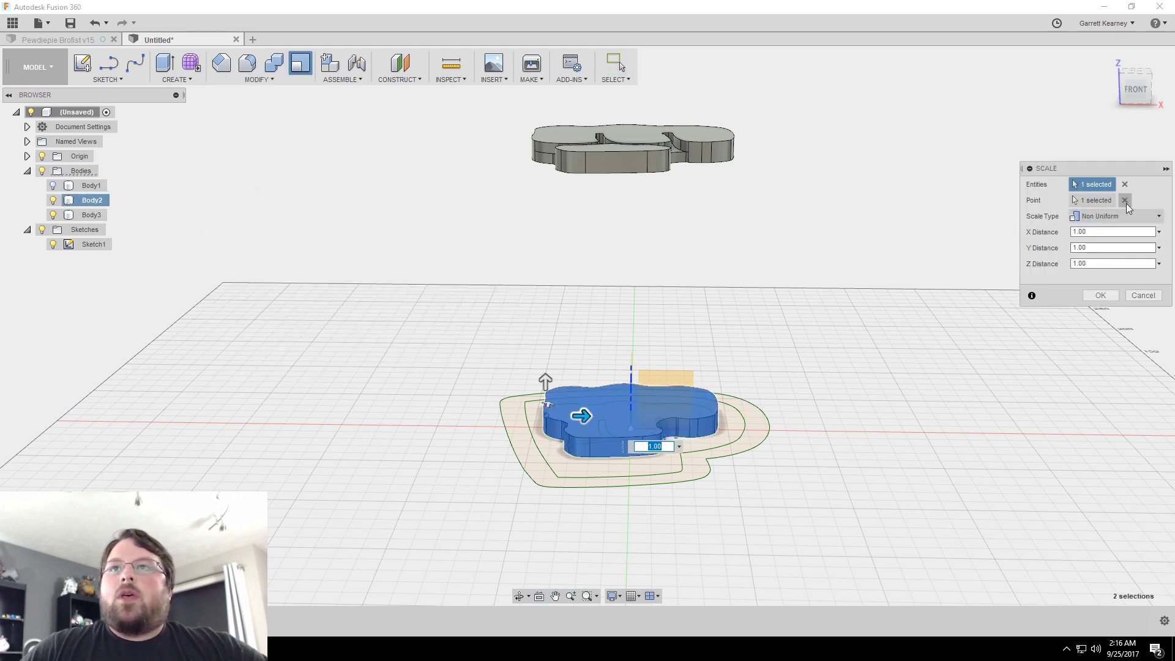
pyautogui.keyDown('shift'); pyautogui.moveTo(816, 306); pyautogui.dragTo(782, 384, button='middle'); pyautogui.keyUp('shift')
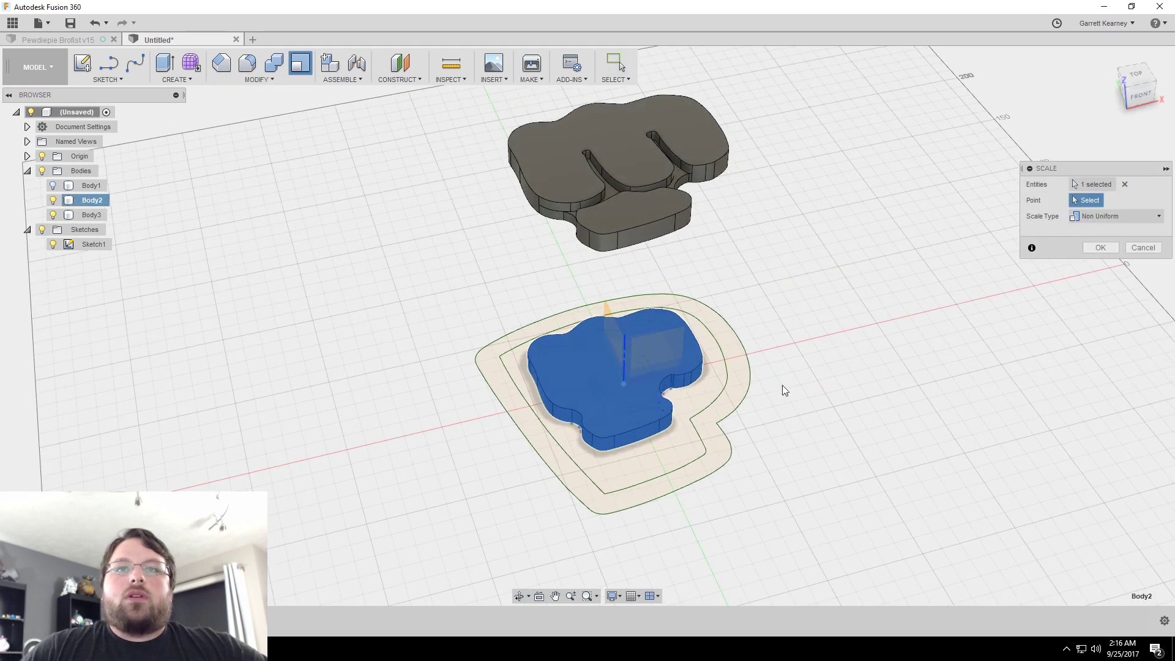
pyautogui.click(623, 384)
pyautogui.keyDown('shift'); pyautogui.moveTo(862, 407); pyautogui.dragTo(838, 370, button='middle'); pyautogui.keyUp('shift')
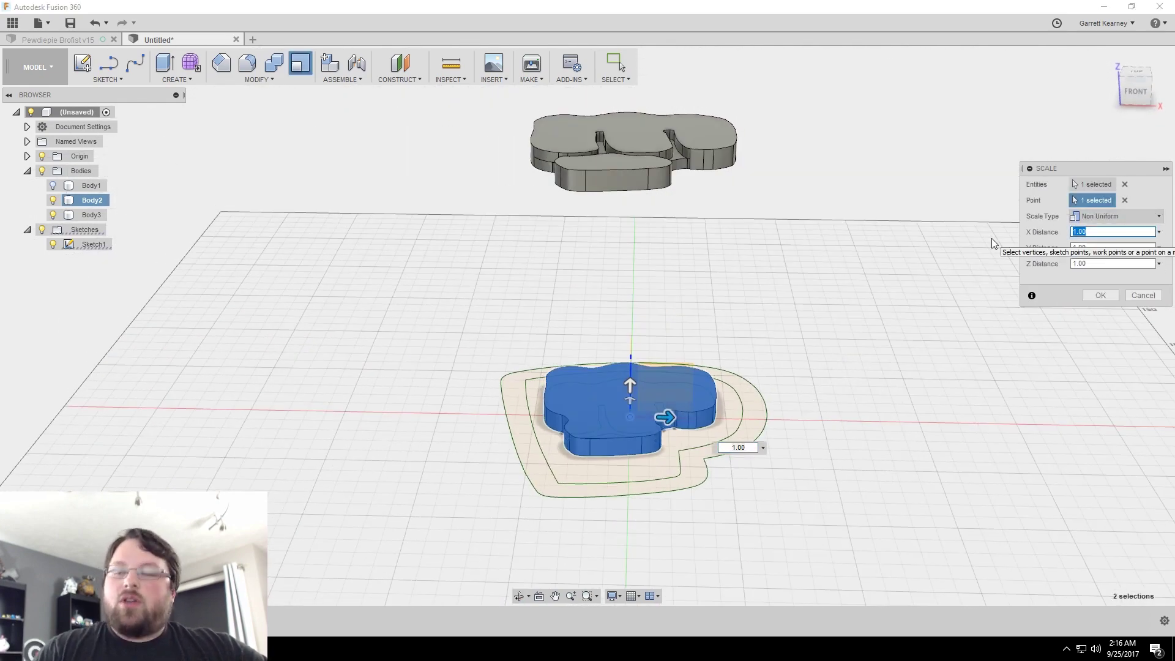
pyautogui.write('0.9')
pyautogui.press('Tab')
pyautogui.write('0.9')
pyautogui.press('Return')
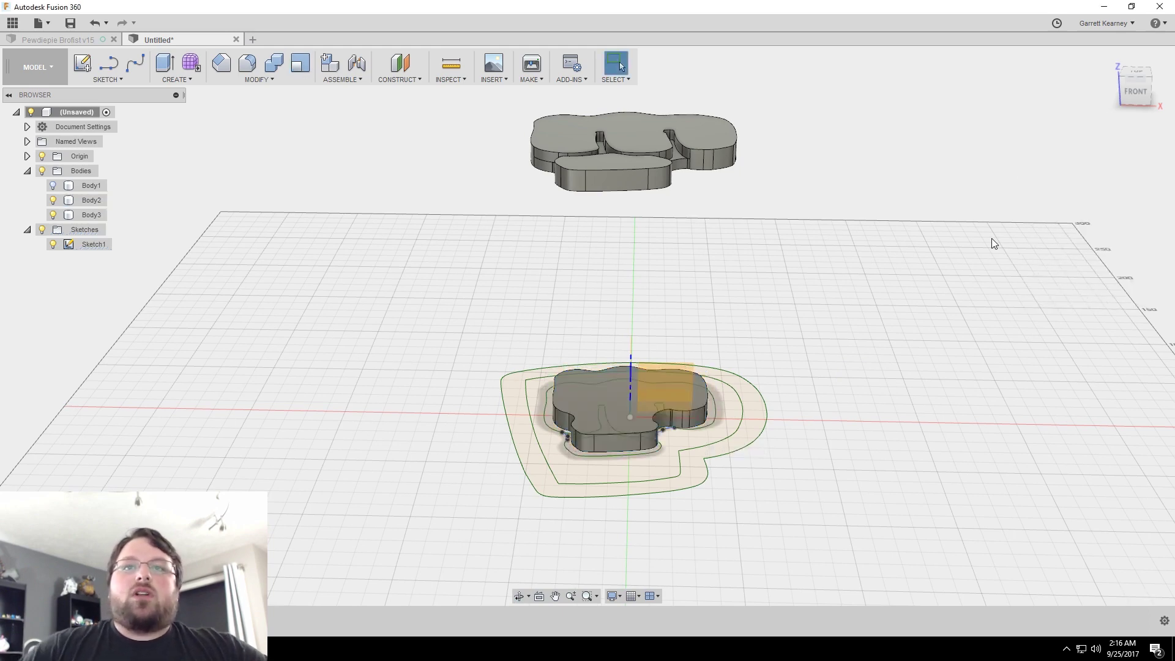
pyautogui.moveTo(774, 361)
pyautogui.keyDown('shift'); pyautogui.mouseDown(button='middle')
pyautogui.moveTo(821, 364)
pyautogui.moveTo(365, 348)
pyautogui.mouseUp(button='middle'); pyautogui.keyUp('shift')
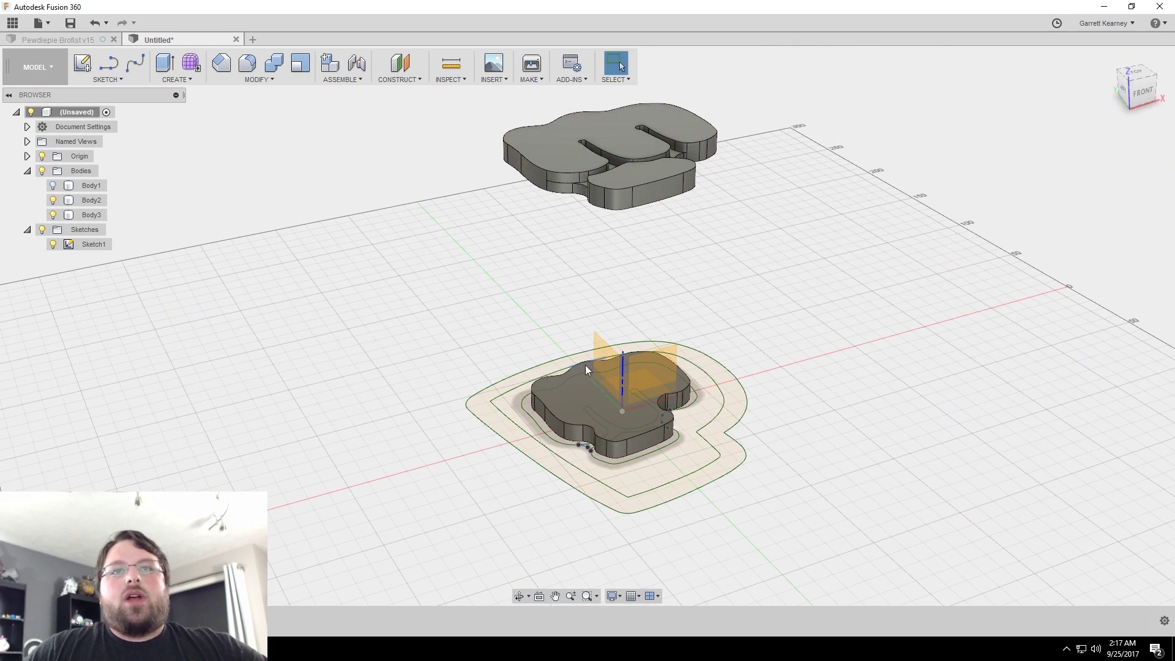
# - Hide the origin and loft, joined, from the lower body's top face to the upper body's face
pyautogui.click(41, 156)
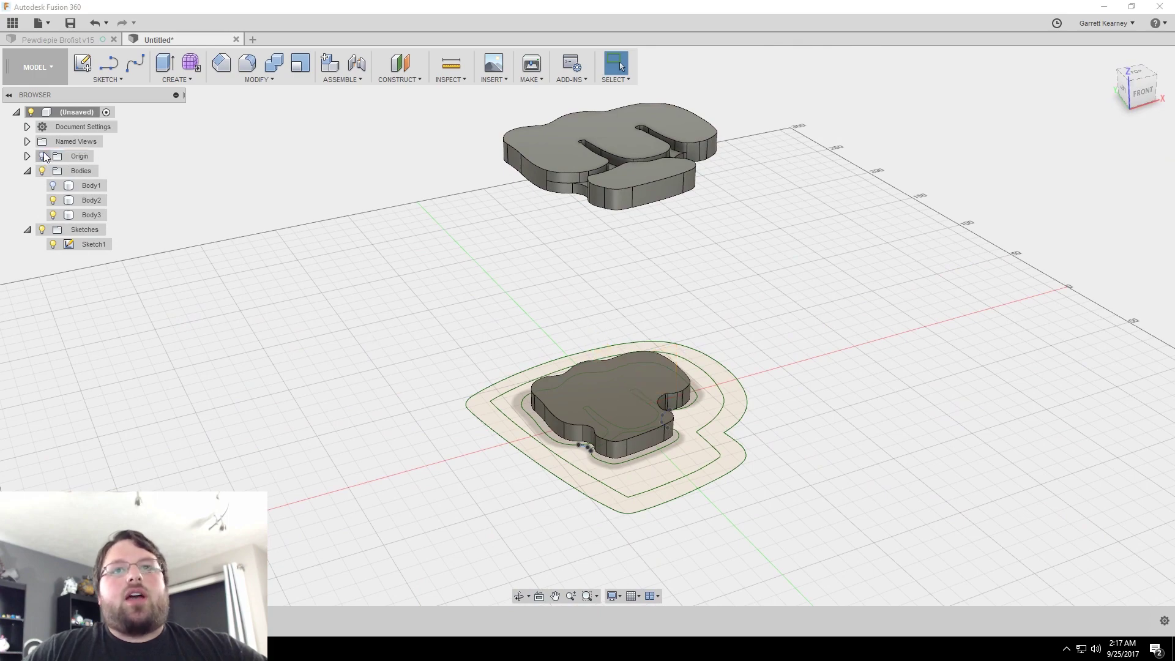
pyautogui.keyDown('shift'); pyautogui.moveTo(446, 302); pyautogui.dragTo(378, 220, button='middle'); pyautogui.keyUp('shift')
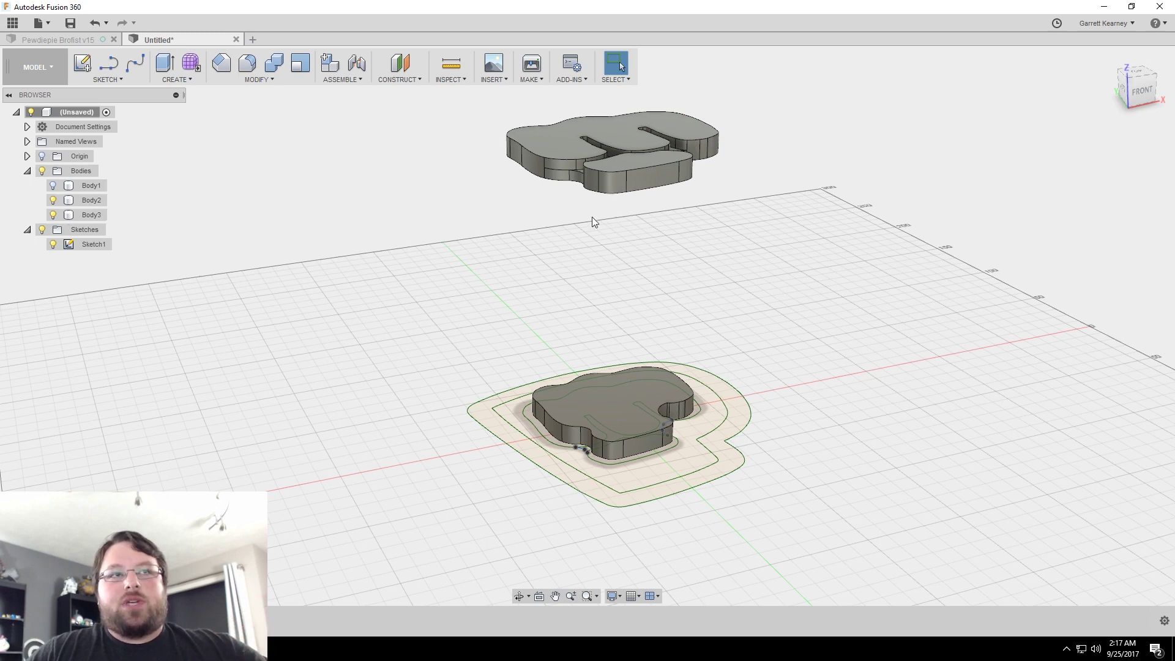
pyautogui.click(182, 79)
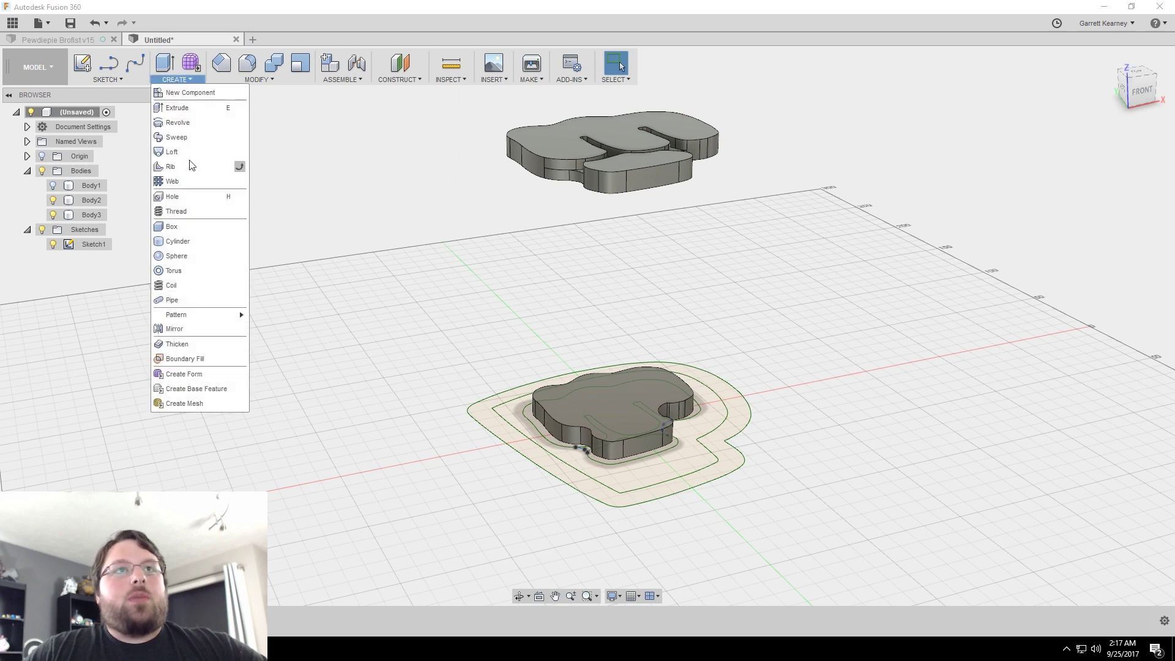
pyautogui.click(177, 151)
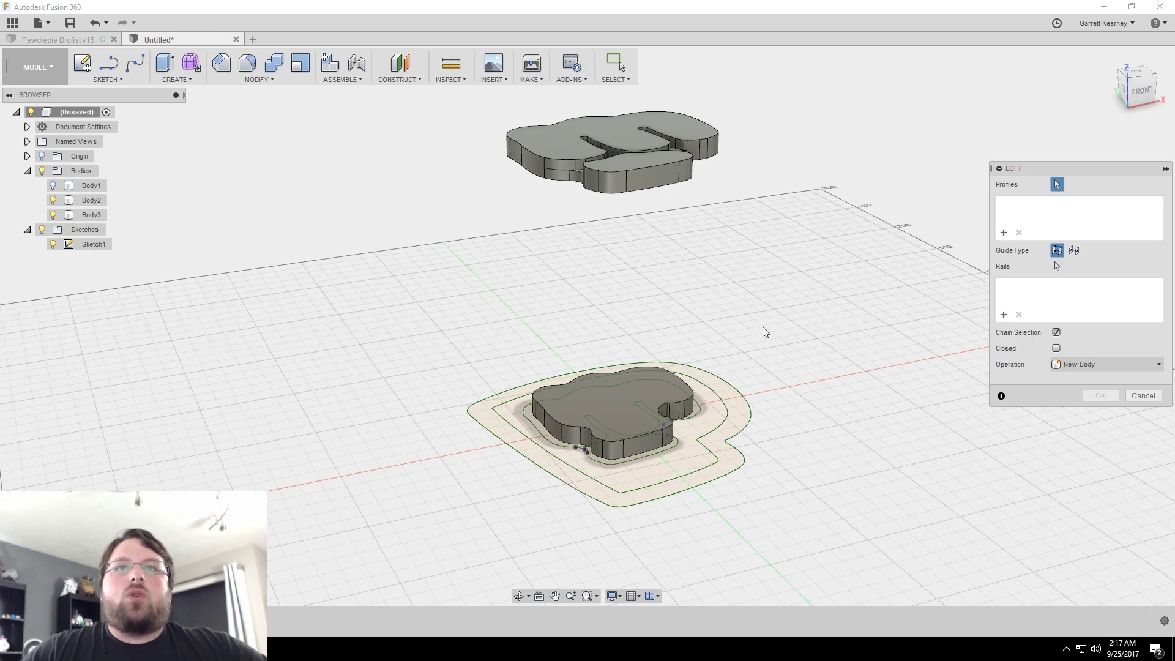
pyautogui.moveTo(761, 326)
pyautogui.keyDown('shift'); pyautogui.mouseDown(button='middle')
pyautogui.moveTo(793, 341)
pyautogui.moveTo(674, 223)
pyautogui.mouseUp(button='middle'); pyautogui.keyUp('shift')
pyautogui.click(600, 398)
pyautogui.click(600, 173)
pyautogui.moveTo(852, 265)
pyautogui.keyDown('shift'); pyautogui.mouseDown(button='middle')
pyautogui.moveTo(843, 278)
pyautogui.moveTo(651, 312)
pyautogui.moveTo(212, 317)
pyautogui.moveTo(178, 299)
pyautogui.moveTo(362, 297)
pyautogui.moveTo(1069, 439)
pyautogui.mouseUp(button='middle'); pyautogui.keyUp('shift')
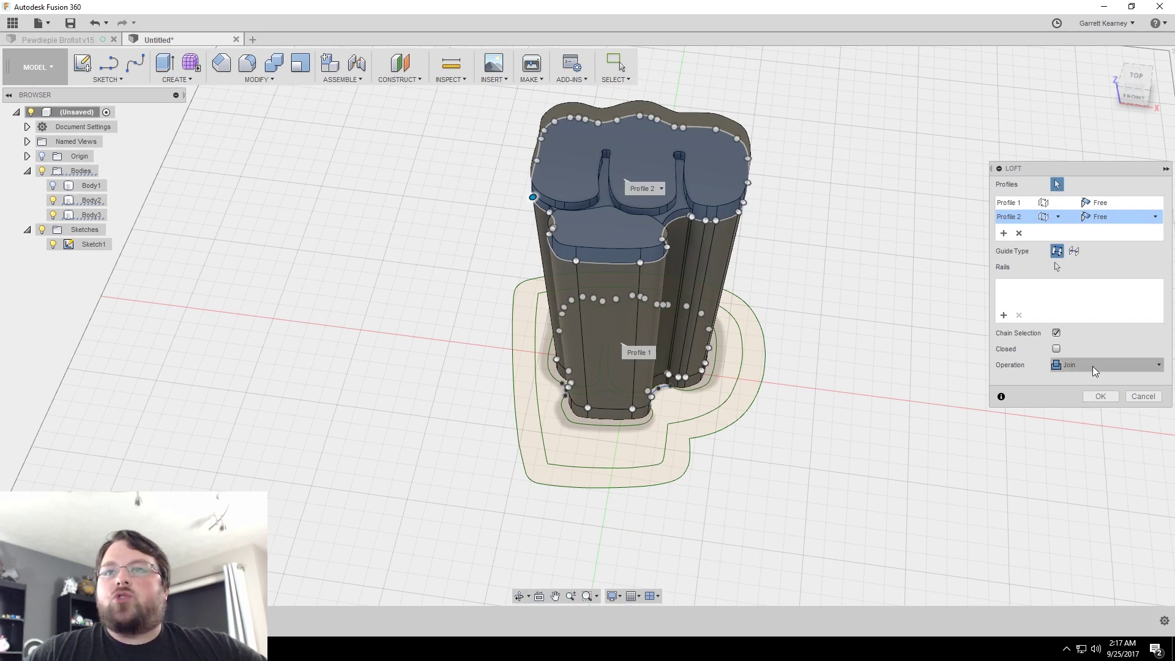
pyautogui.click(1106, 397)
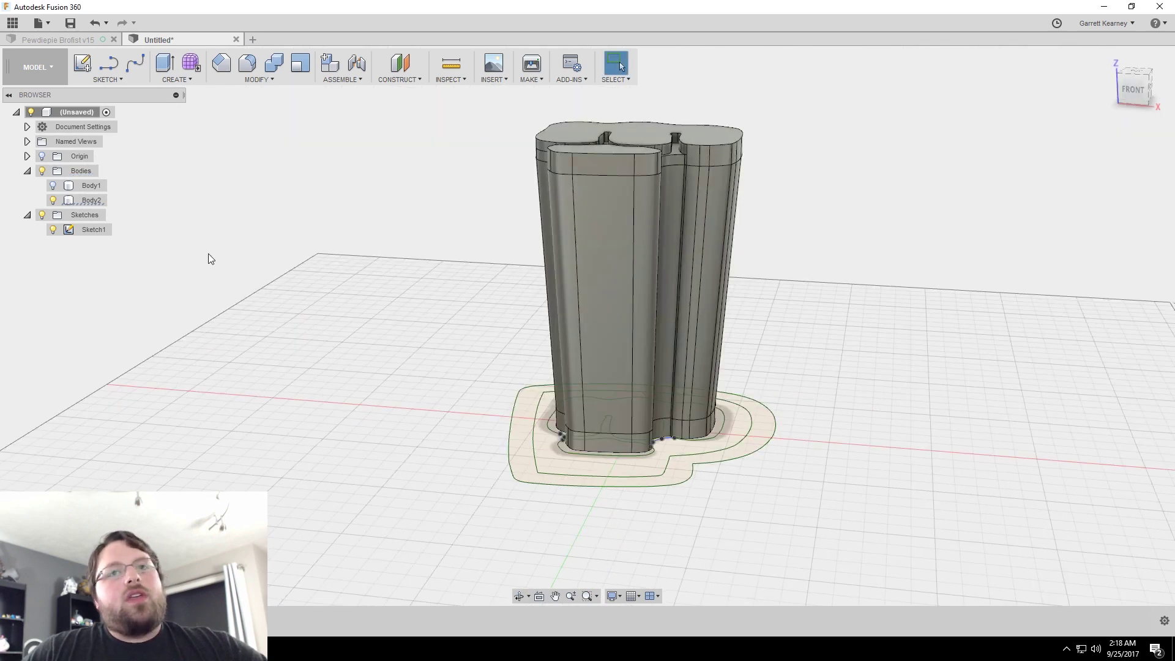
# - Hide the heart-shaped base and move Body2 up 30 mm
pyautogui.moveTo(862, 382)
pyautogui.keyDown('shift'); pyautogui.mouseDown(button='middle')
pyautogui.moveTo(309, 348)
pyautogui.moveTo(309, 336)
pyautogui.moveTo(284, 327)
pyautogui.moveTo(213, 328)
pyautogui.moveTo(402, 407)
pyautogui.mouseUp(button='middle'); pyautogui.keyUp('shift')
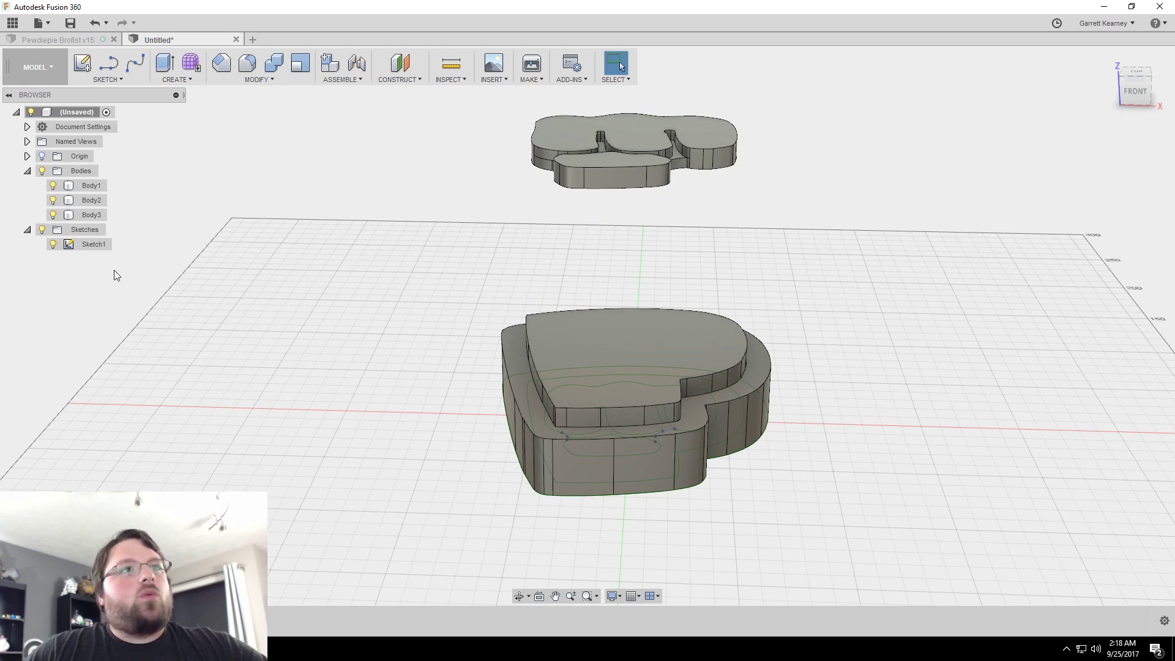
pyautogui.click(52, 185)
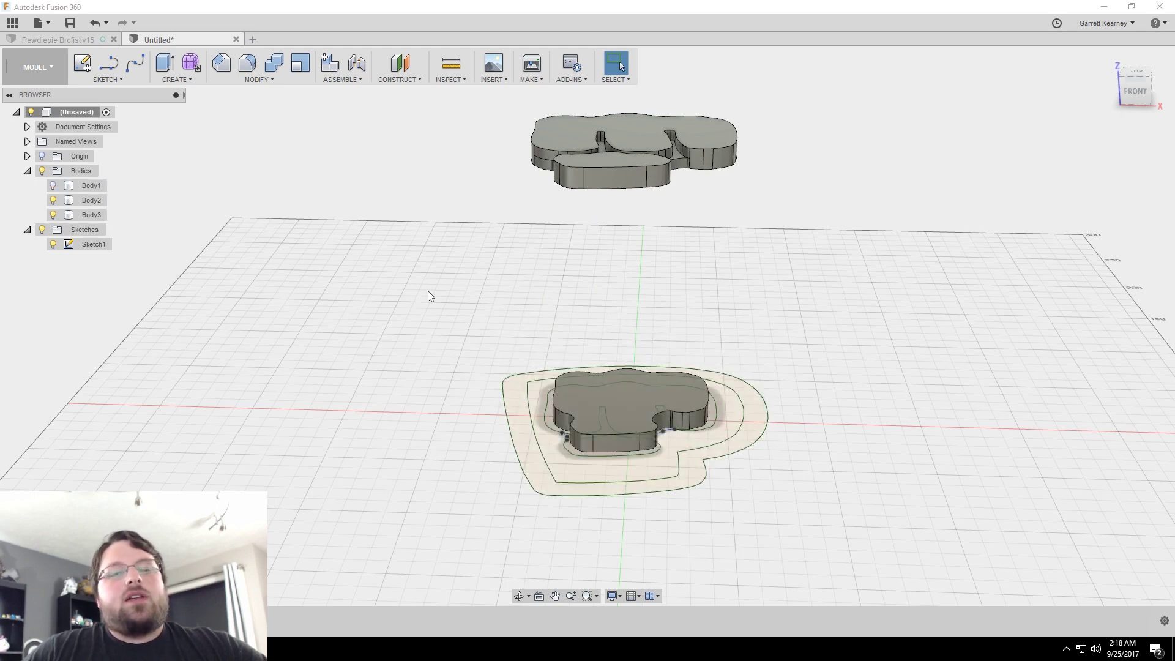
pyautogui.click(93, 201)
pyautogui.press('m')
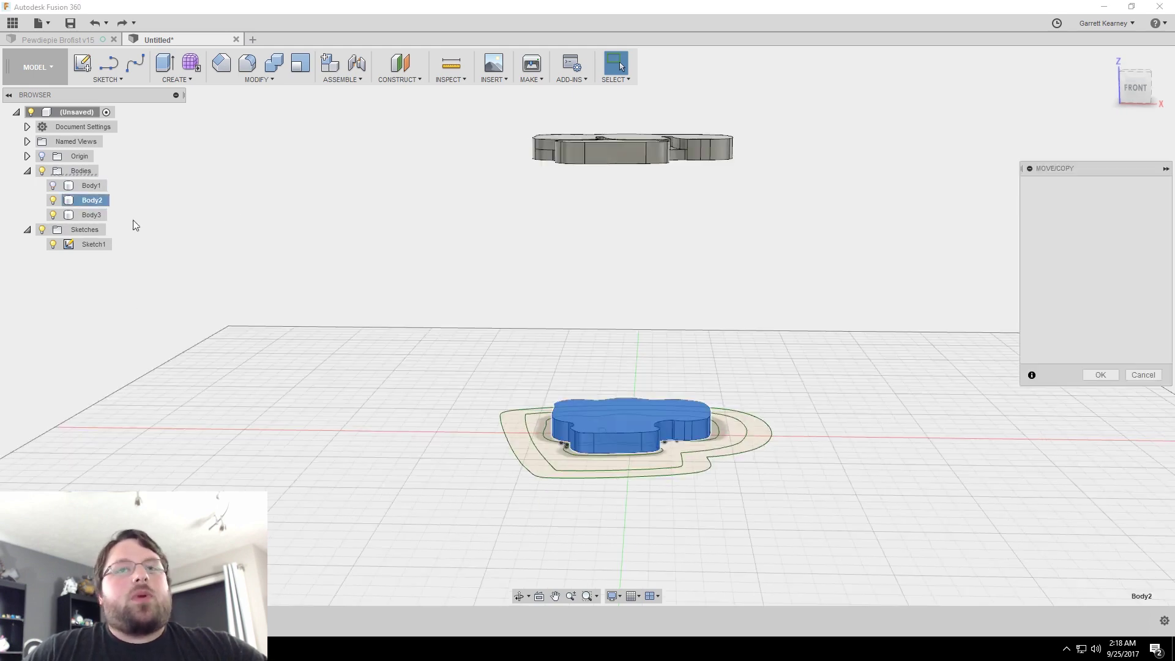
pyautogui.write('3')
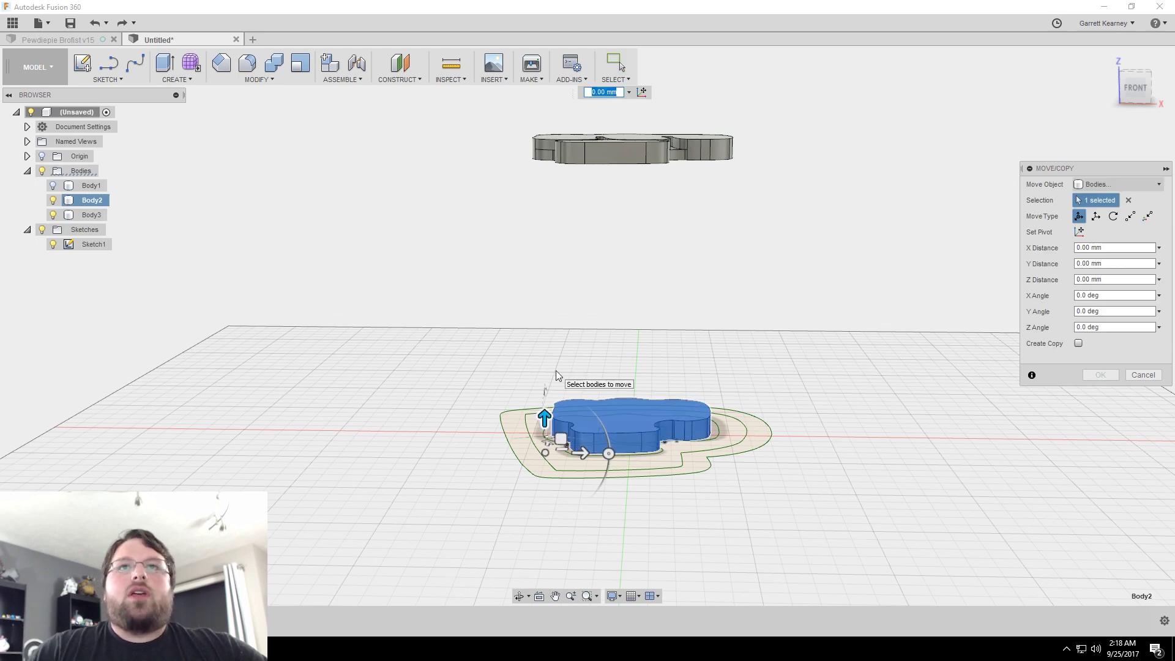
pyautogui.write('0')
pyautogui.press('Return')
pyautogui.press('Return')
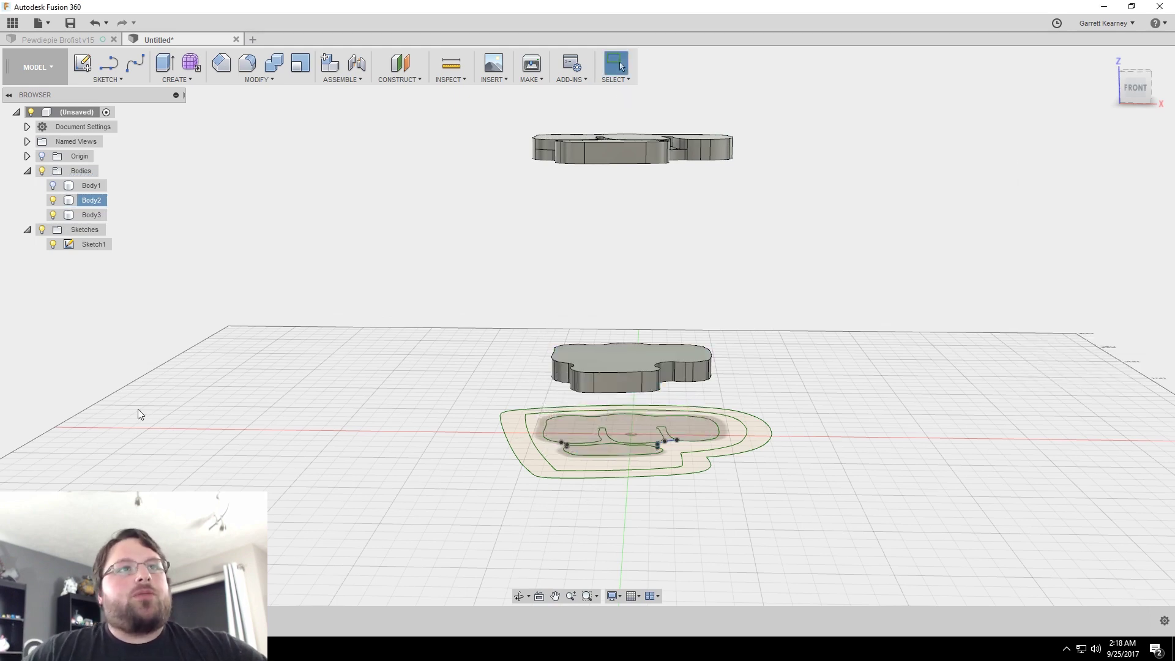
# - Show the heart-shaped base again and undo to restore the lofted fist tower
pyautogui.click(53, 185)
pyautogui.moveTo(260, 292)
pyautogui.keyDown('shift'); pyautogui.mouseDown(button='middle')
pyautogui.moveTo(231, 304)
pyautogui.moveTo(177, 289)
pyautogui.moveTo(251, 317)
pyautogui.moveTo(256, 301)
pyautogui.mouseUp(button='middle'); pyautogui.keyUp('shift')
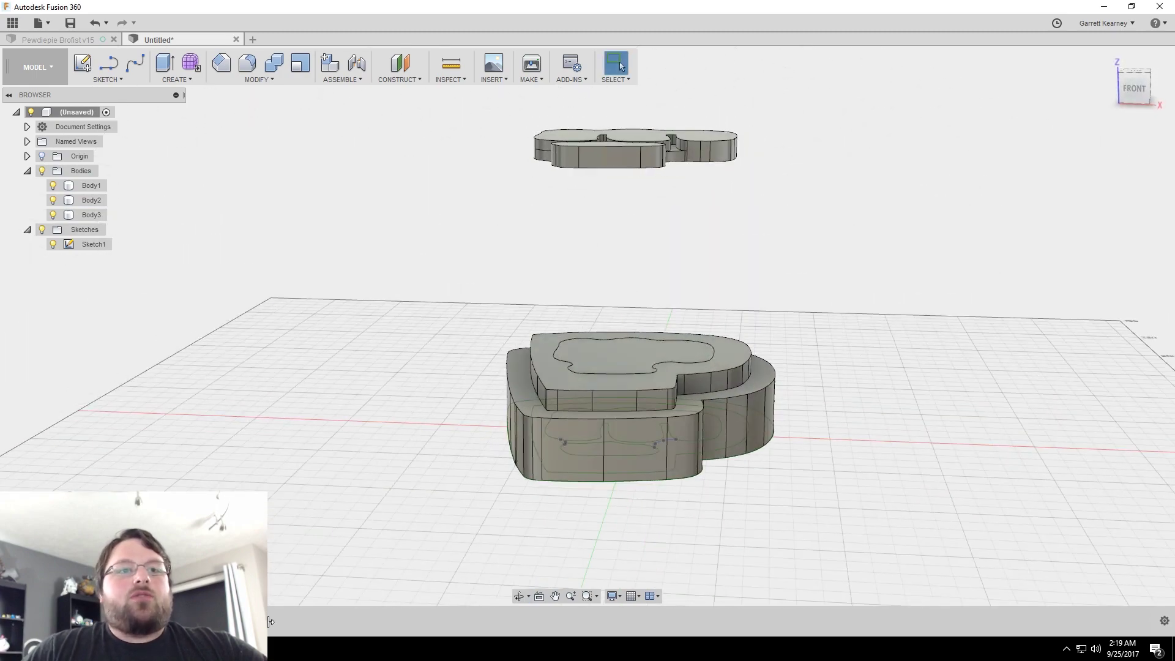
pyautogui.hotkey('ctrl', 'z')
pyautogui.moveTo(393, 336)
pyautogui.keyDown('shift'); pyautogui.mouseDown(button='middle')
pyautogui.moveTo(328, 366)
pyautogui.moveTo(197, 349)
pyautogui.moveTo(187, 375)
pyautogui.moveTo(307, 390)
pyautogui.moveTo(387, 425)
pyautogui.moveTo(435, 339)
pyautogui.moveTo(375, 477)
pyautogui.moveTo(381, 449)
pyautogui.mouseUp(button='middle'); pyautogui.keyUp('shift')
# - Commit Body2's revised scale factors, X changed from 0.9 to 0.8
pyautogui.click(91, 199)
pyautogui.press('Escape')
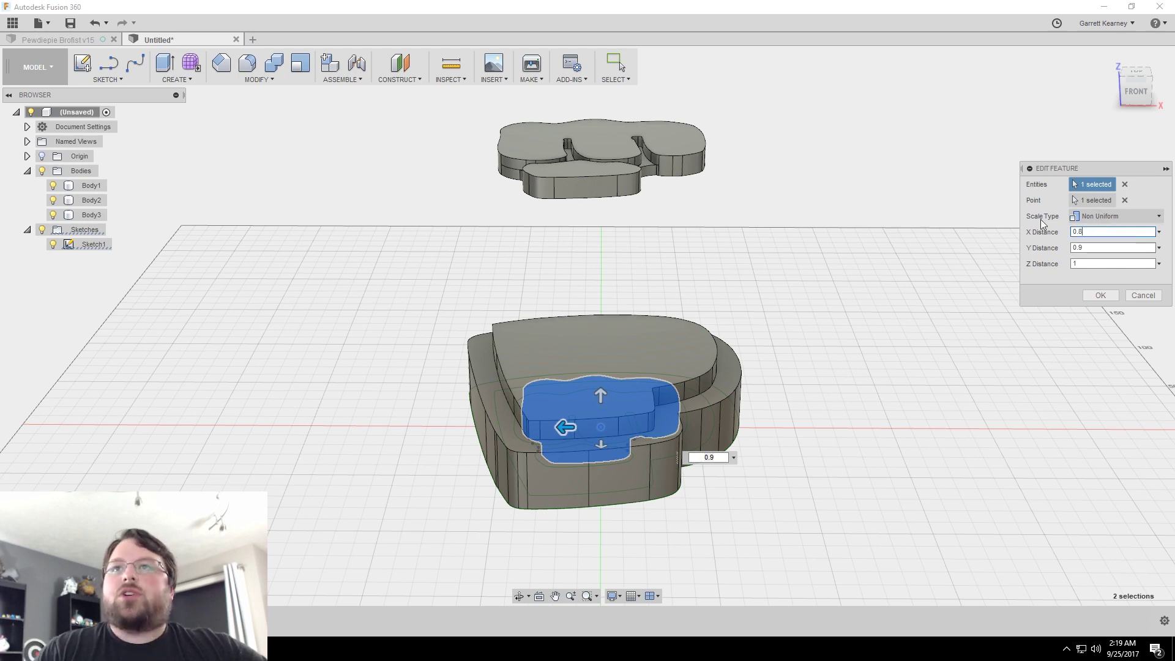
pyautogui.write('0.8')
pyautogui.press('Tab')
pyautogui.write('0.8')
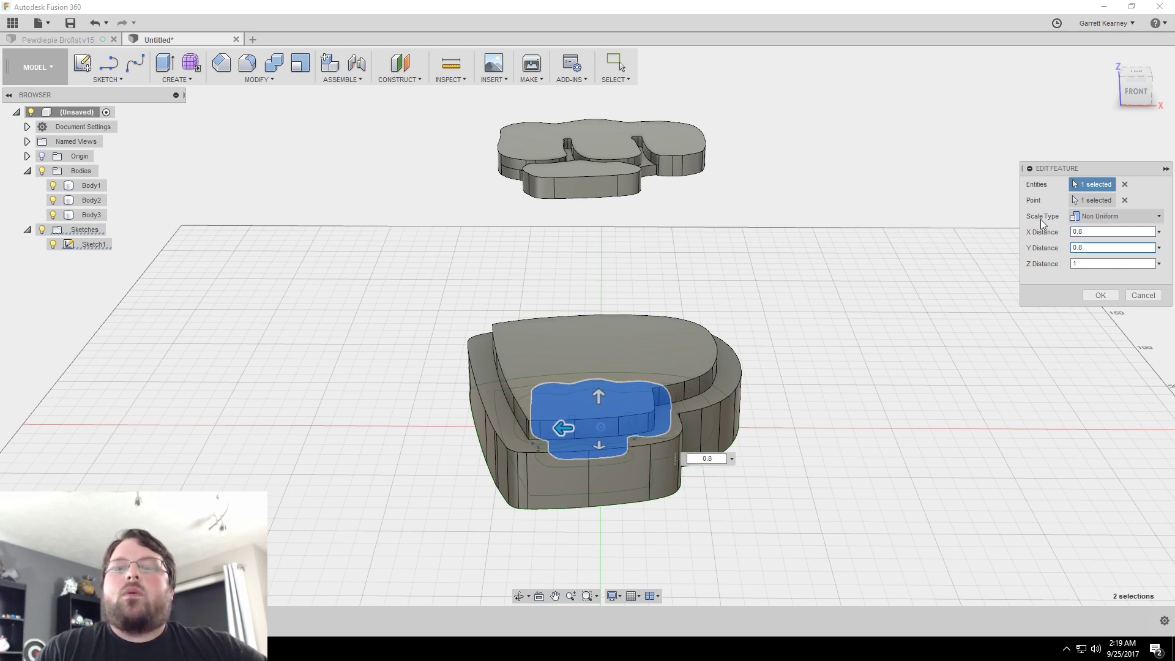
pyautogui.press('Return')
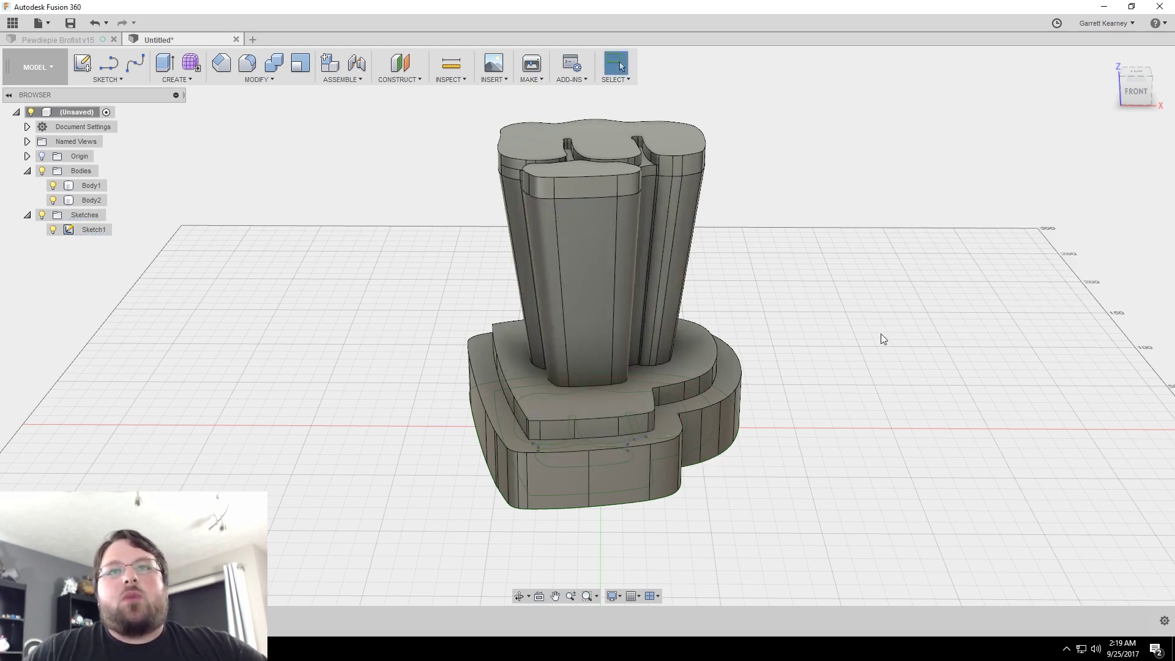
pyautogui.moveTo(880, 339)
pyautogui.keyDown('shift'); pyautogui.mouseDown(button='middle')
pyautogui.moveTo(704, 330)
pyautogui.moveTo(834, 362)
pyautogui.mouseUp(button='middle'); pyautogui.keyUp('shift')
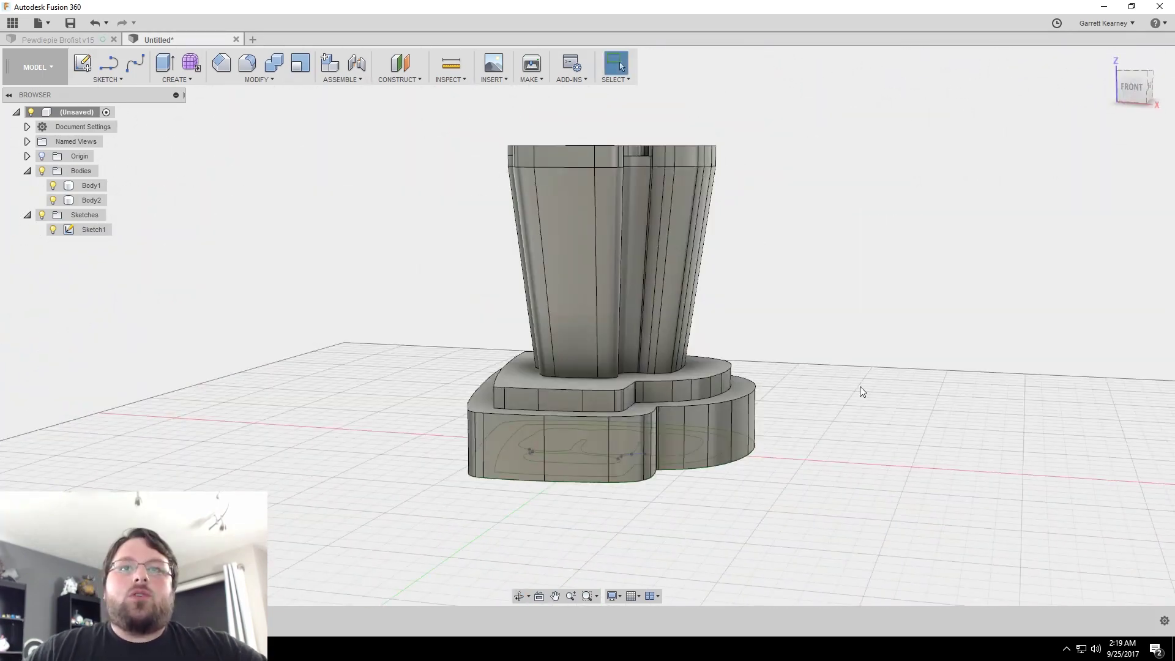
pyautogui.keyDown('shift'); pyautogui.moveTo(869, 400); pyautogui.dragTo(735, 331, button='middle'); pyautogui.keyUp('shift')
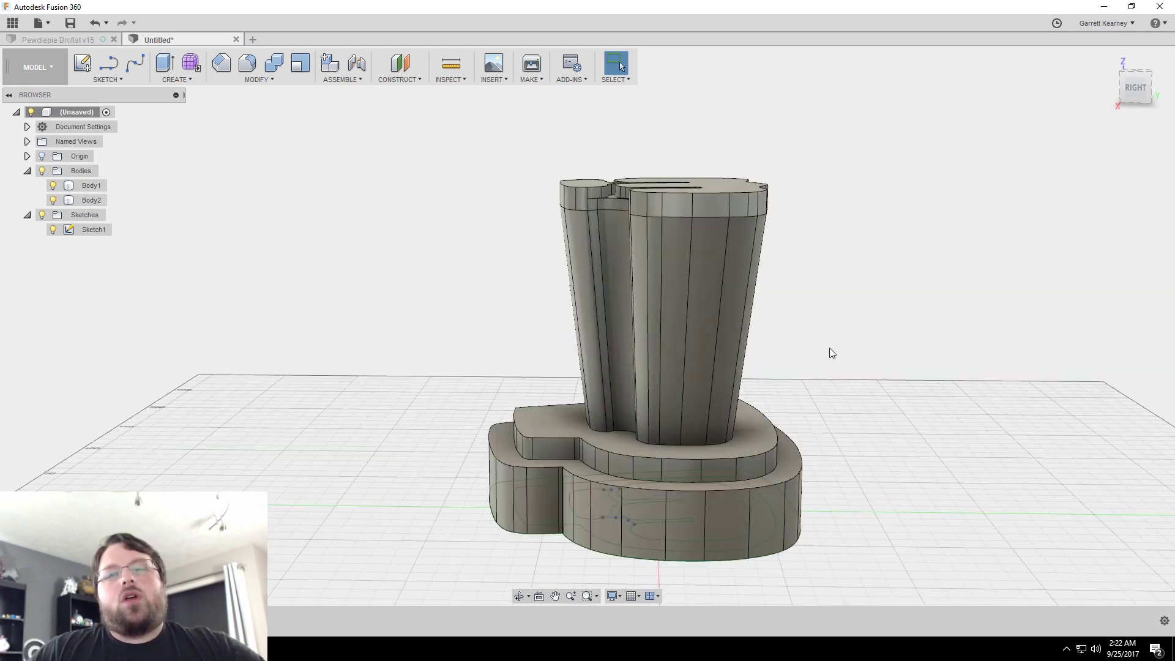
# - Hide the Sketch1 curves on the base
pyautogui.keyDown('shift'); pyautogui.moveTo(831, 352); pyautogui.dragTo(826, 358, button='middle'); pyautogui.keyUp('shift')
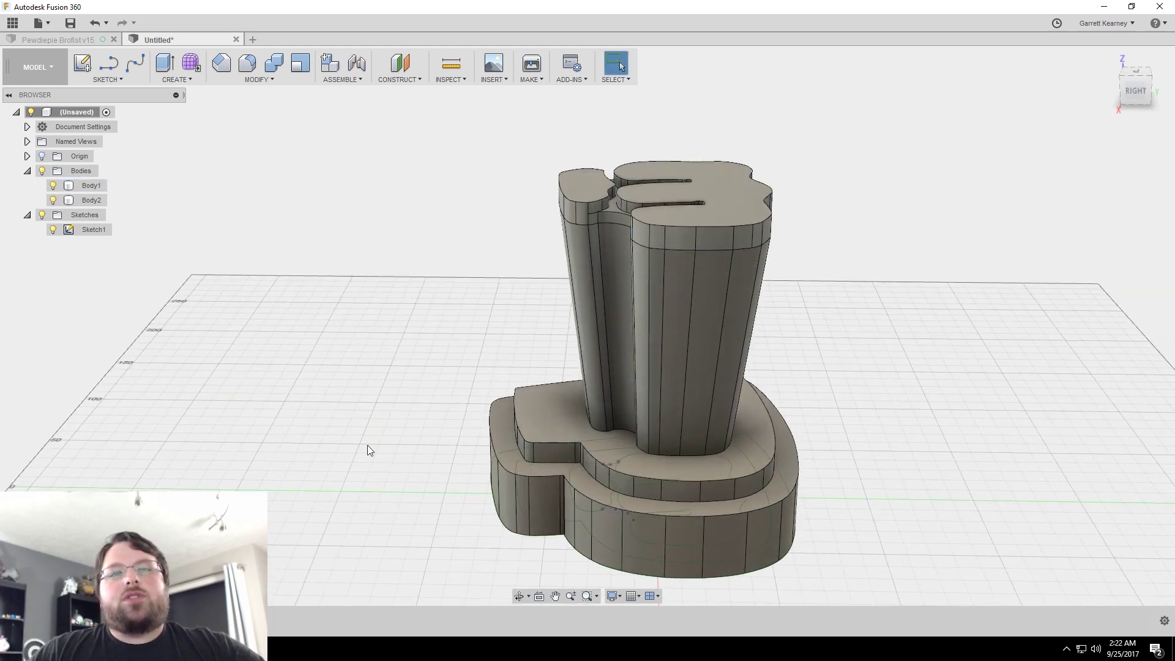
pyautogui.click(53, 229)
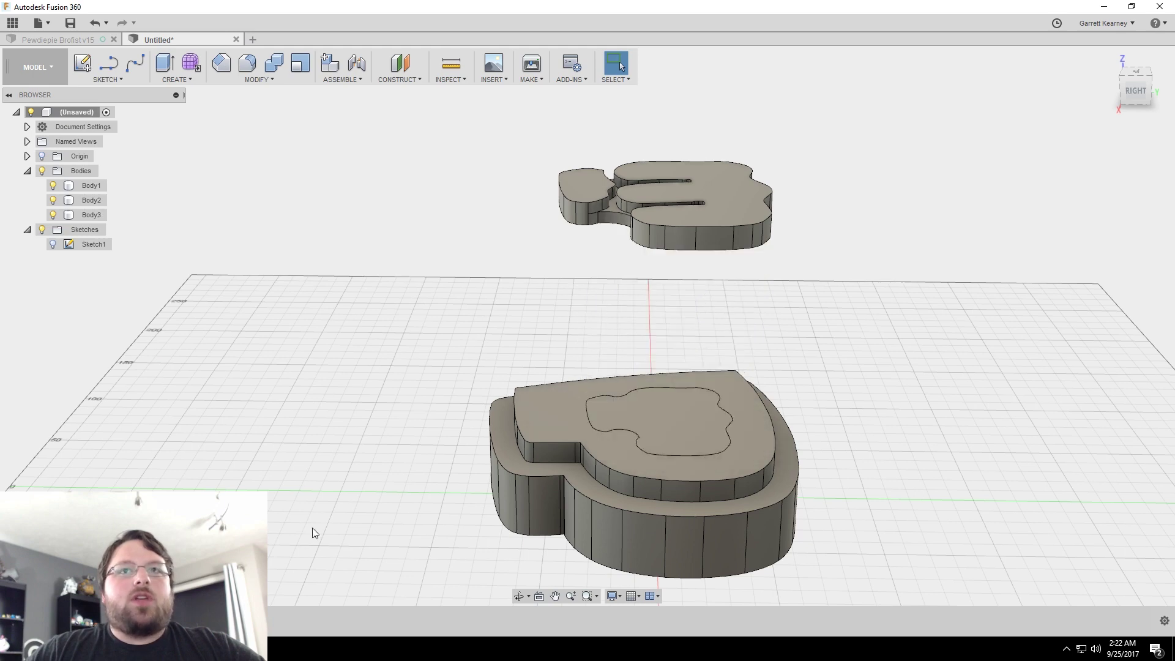
pyautogui.keyDown('shift'); pyautogui.moveTo(312, 527); pyautogui.dragTo(329, 498, button='middle'); pyautogui.keyUp('shift')
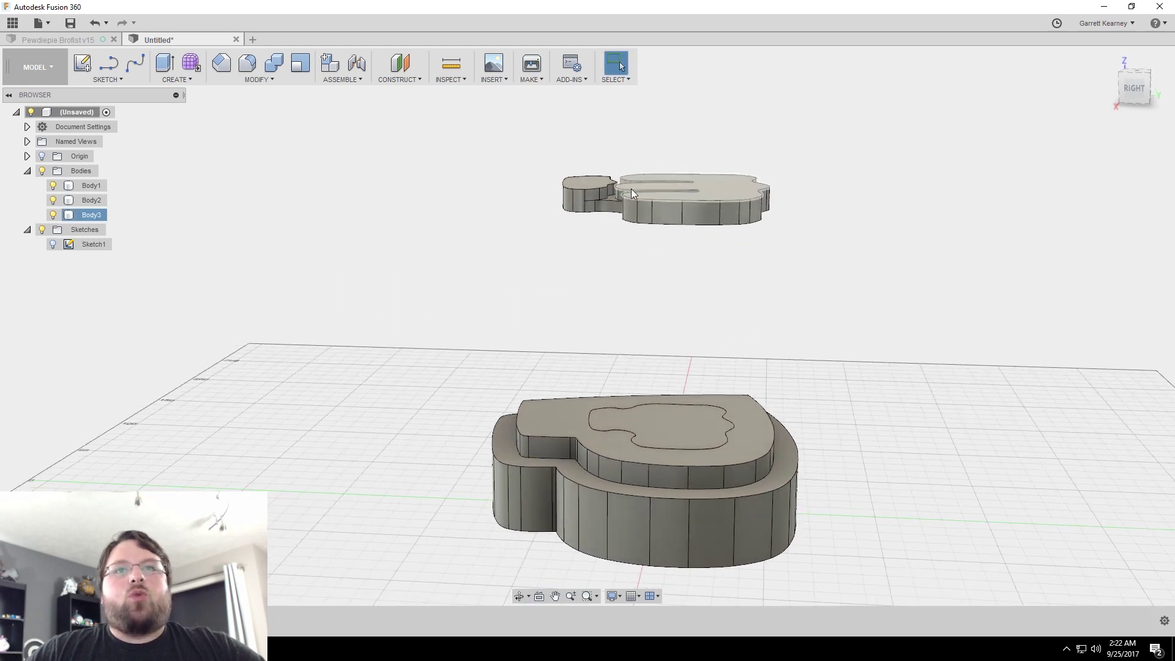
# - Tilt the top slab Body3 15° about X and rebuild the loft to it
pyautogui.click(85, 218)
pyautogui.rightClick(87, 216)
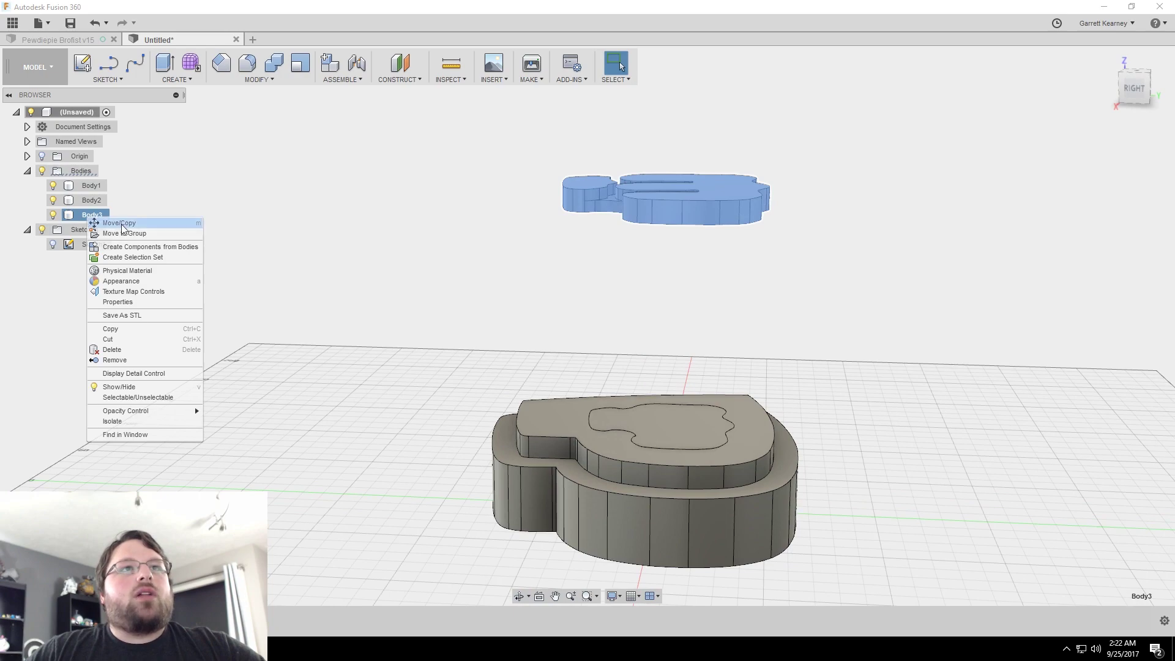
pyautogui.click(122, 223)
pyautogui.moveTo(505, 252)
pyautogui.keyDown('shift'); pyautogui.mouseDown(button='middle')
pyautogui.moveTo(490, 268)
pyautogui.moveTo(624, 247)
pyautogui.mouseUp(button='middle'); pyautogui.keyUp('shift')
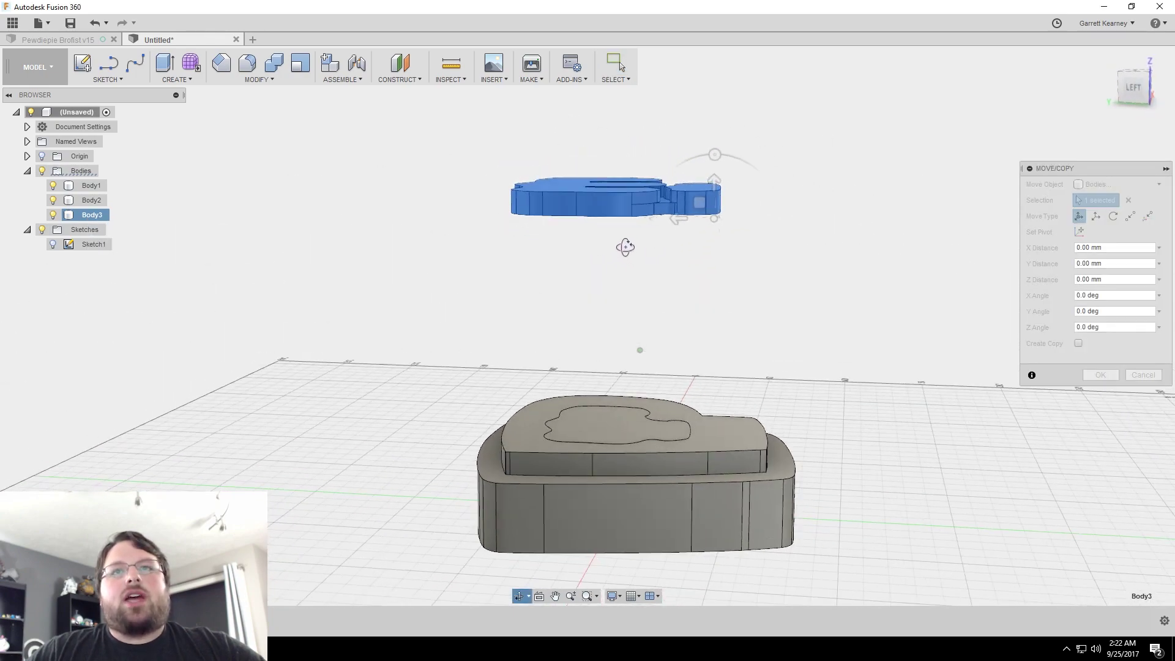
pyautogui.moveTo(713, 156); pyautogui.dragTo(731, 157)
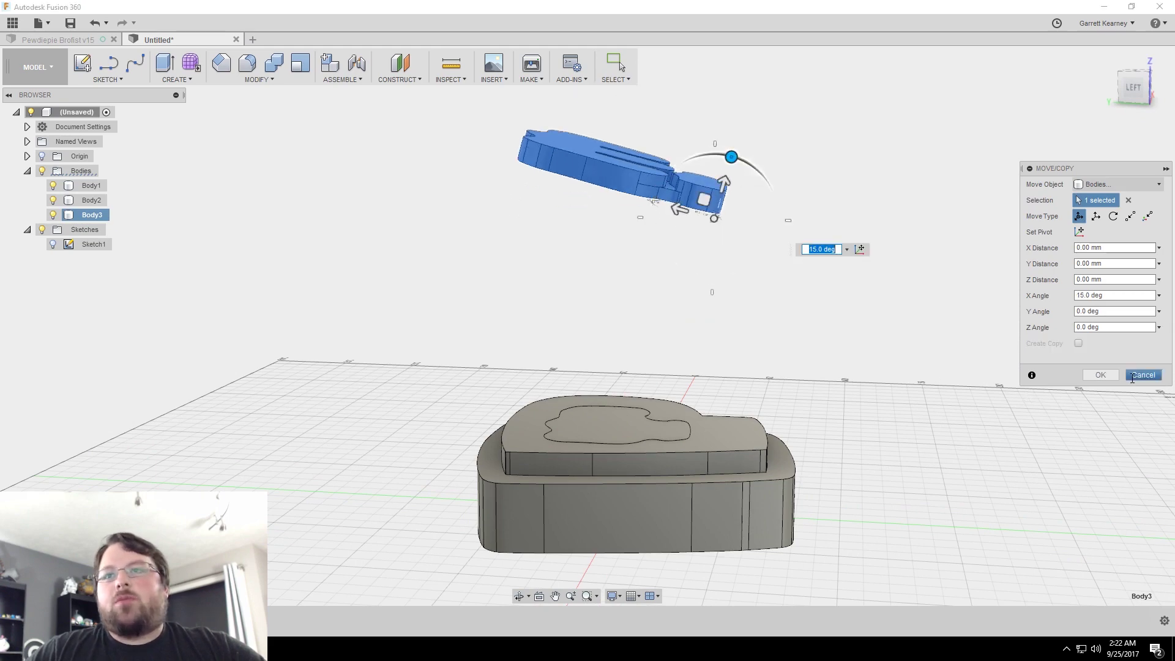
pyautogui.click(1105, 376)
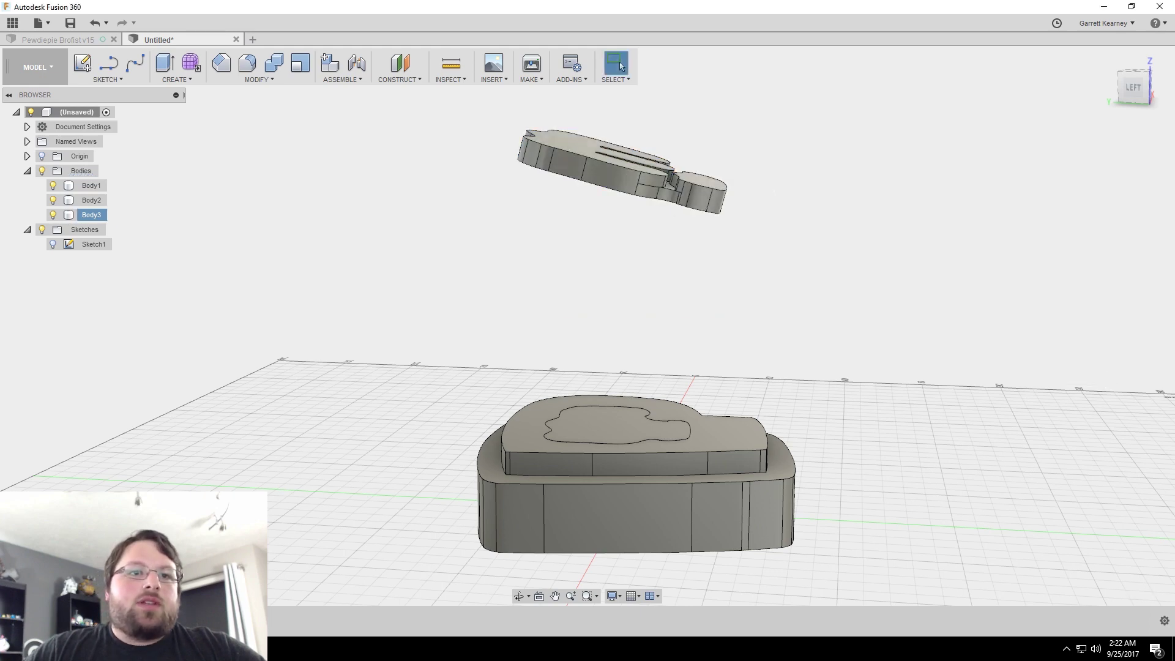
pyautogui.hotkey('ctrl', 'z')
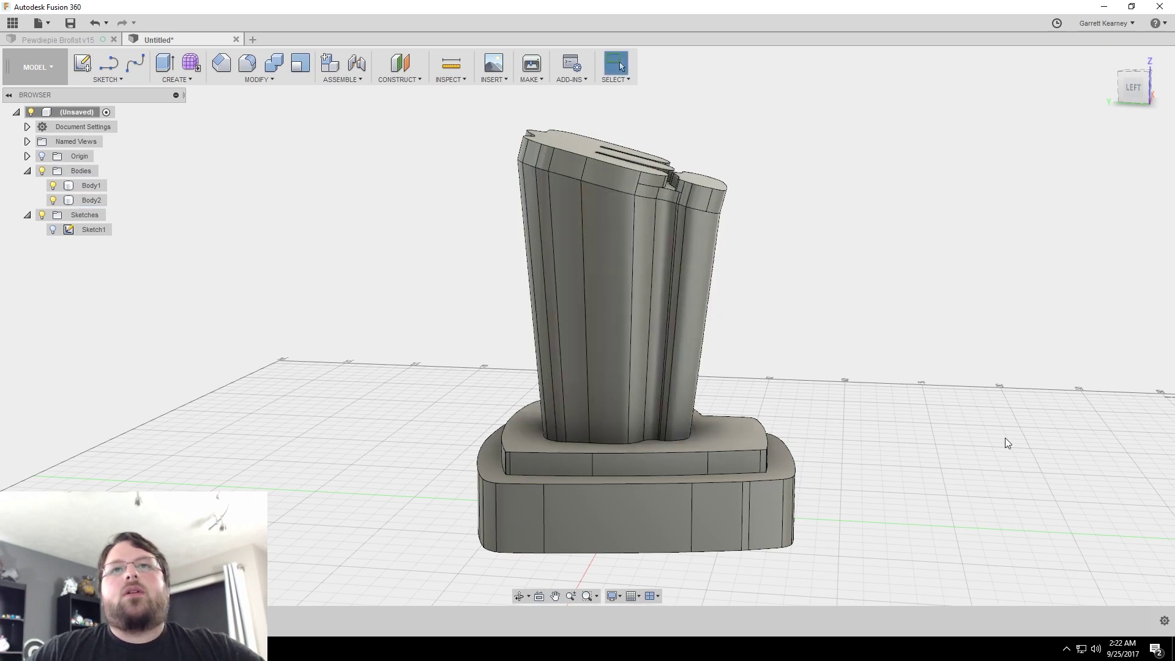
pyautogui.moveTo(1042, 445)
pyautogui.keyDown('shift'); pyautogui.mouseDown(button='middle')
pyautogui.moveTo(846, 438)
pyautogui.moveTo(981, 467)
pyautogui.mouseUp(button='middle'); pyautogui.keyUp('shift')
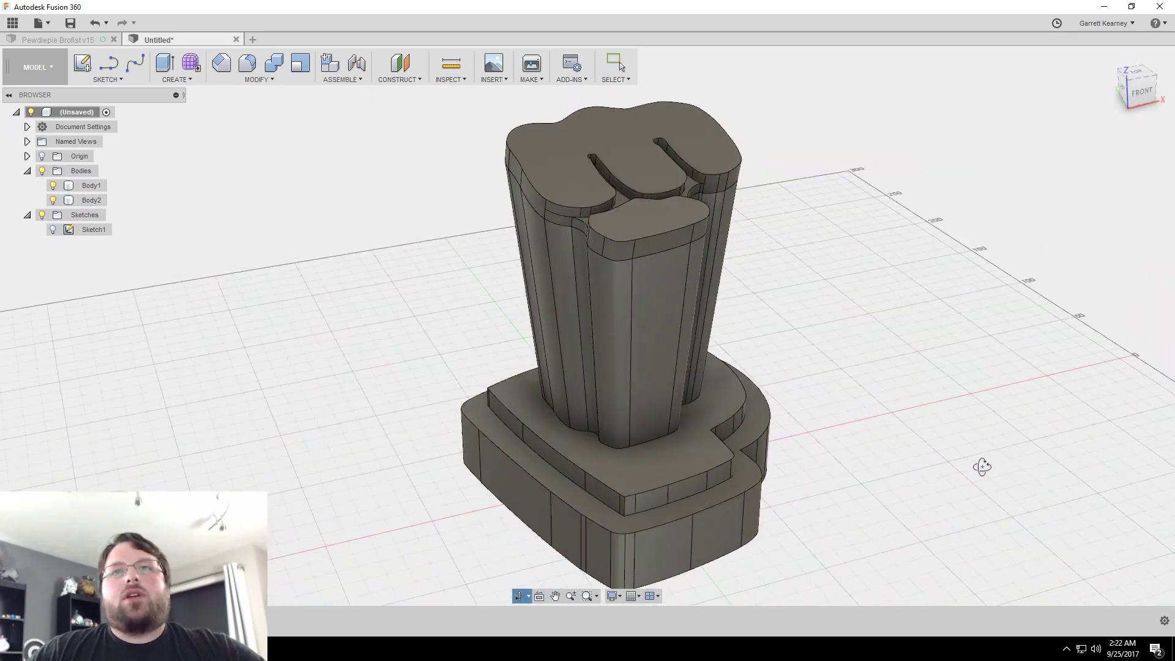
# - Join the fist column (target) and the base (tool) with Combine
pyautogui.click(266, 80)
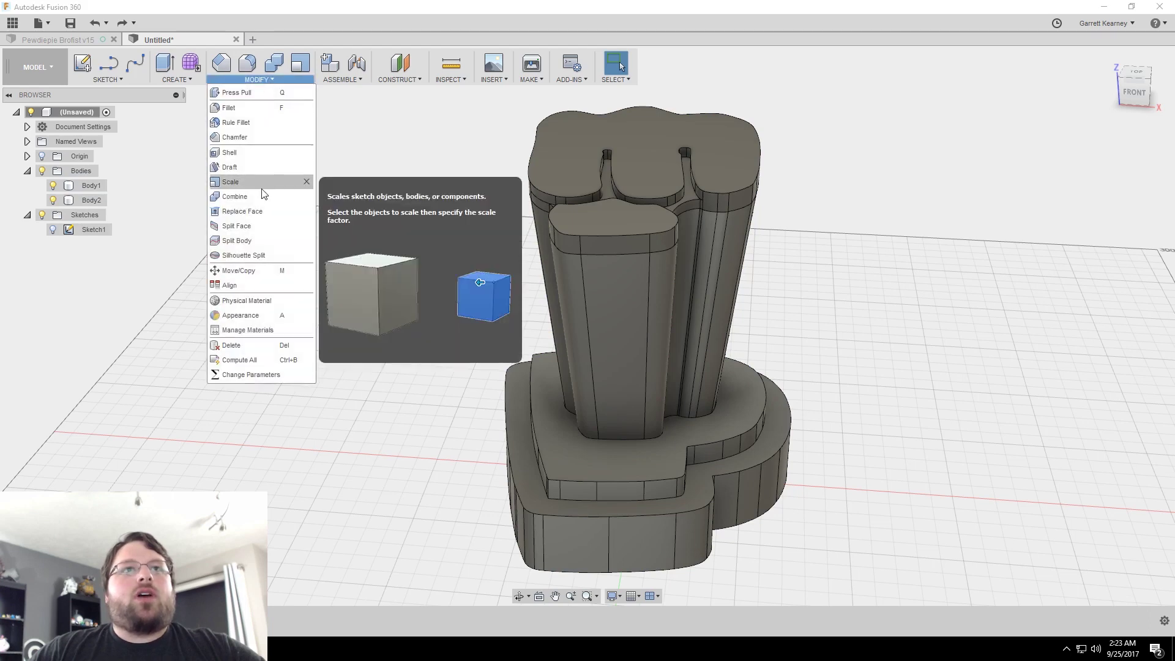
pyautogui.click(296, 194)
pyautogui.click(678, 293)
pyautogui.click(653, 472)
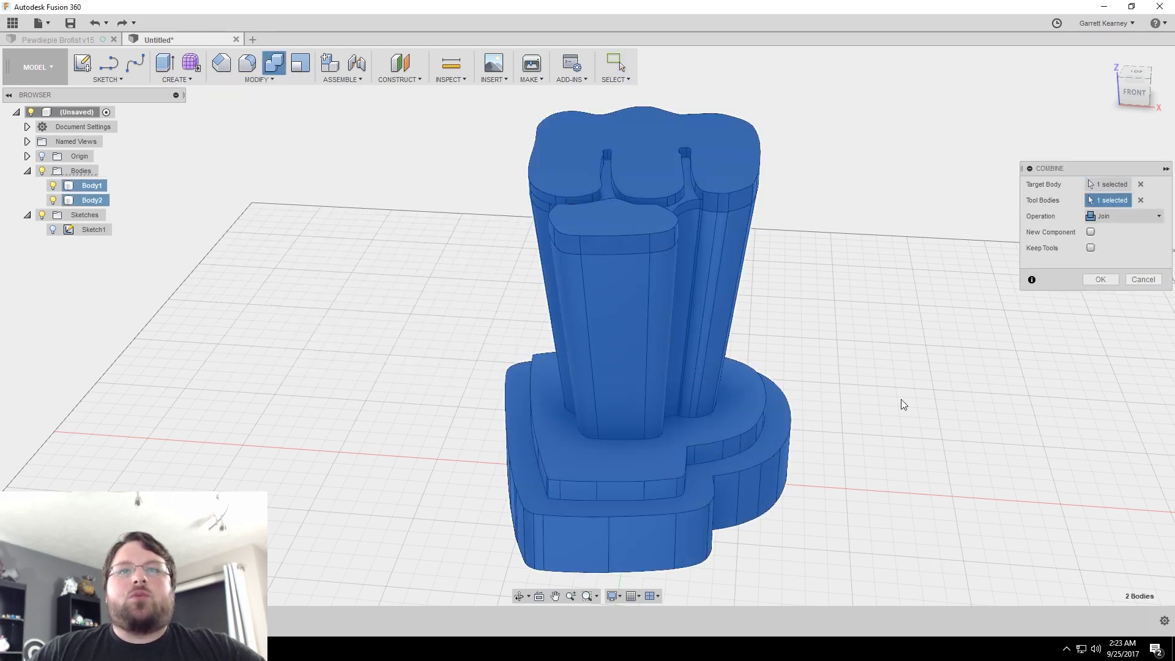
pyautogui.click(1100, 279)
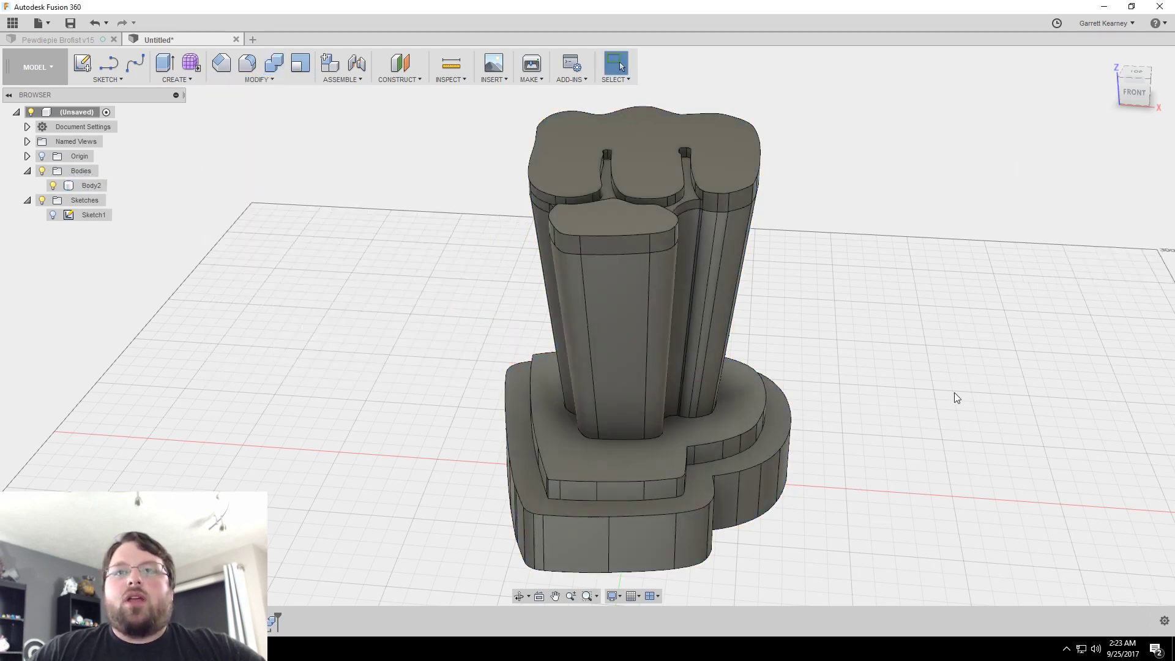
pyautogui.keyDown('shift'); pyautogui.moveTo(954, 402); pyautogui.dragTo(834, 339, button='middle'); pyautogui.keyUp('shift')
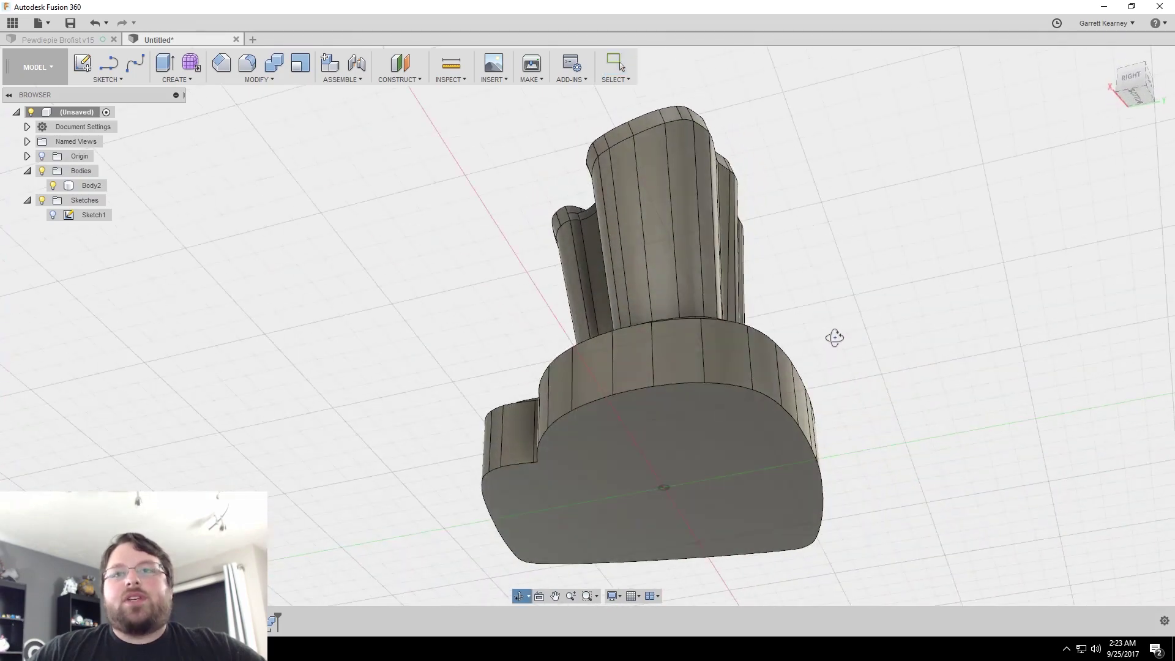
pyautogui.keyDown('shift'); pyautogui.moveTo(834, 339); pyautogui.dragTo(874, 387, button='middle'); pyautogui.keyUp('shift')
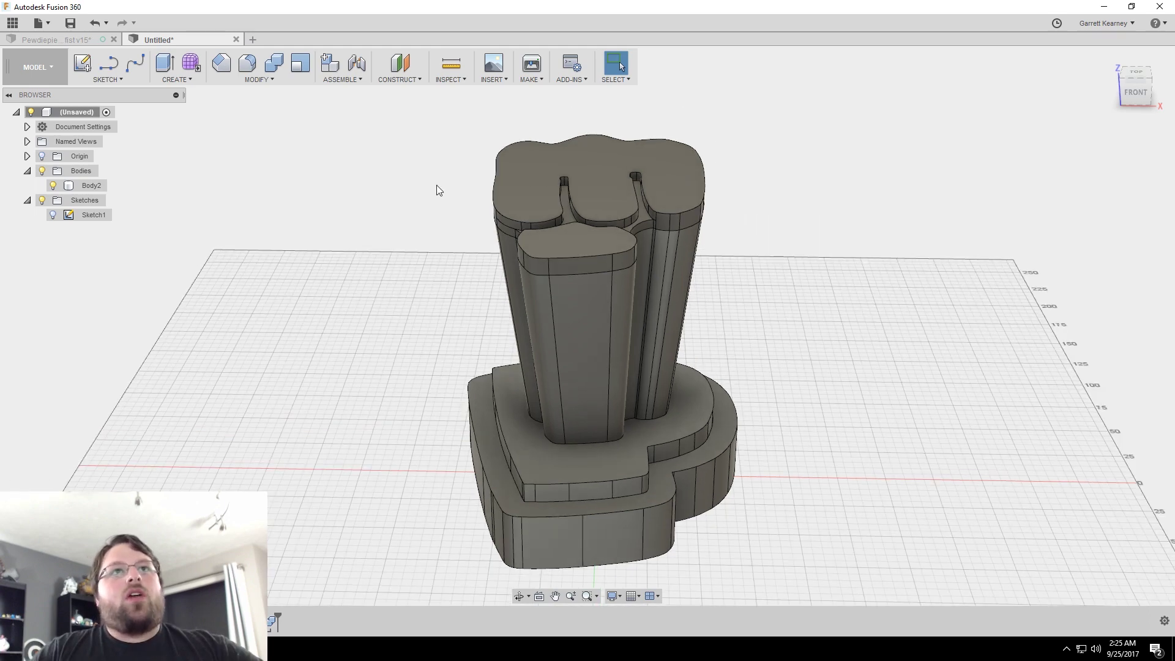
# - Fillet the curved top edge of the upper base tier with a 1 mm radius and inspect it
pyautogui.click(255, 80)
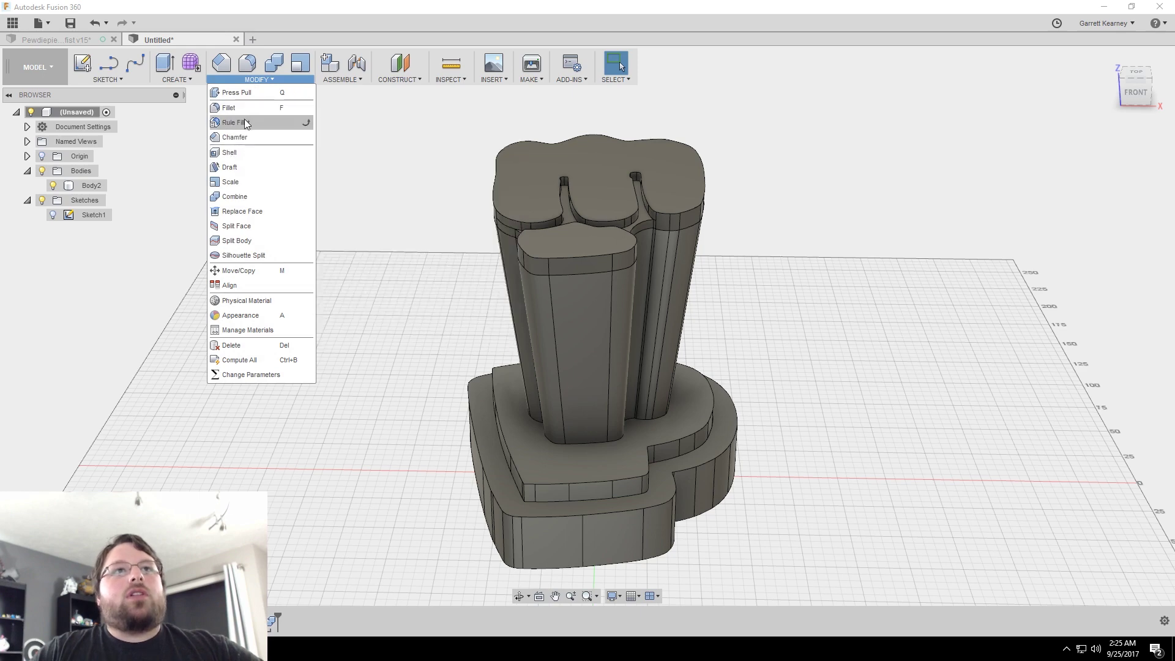
pyautogui.click(251, 108)
pyautogui.scroll(3, 571, 469)
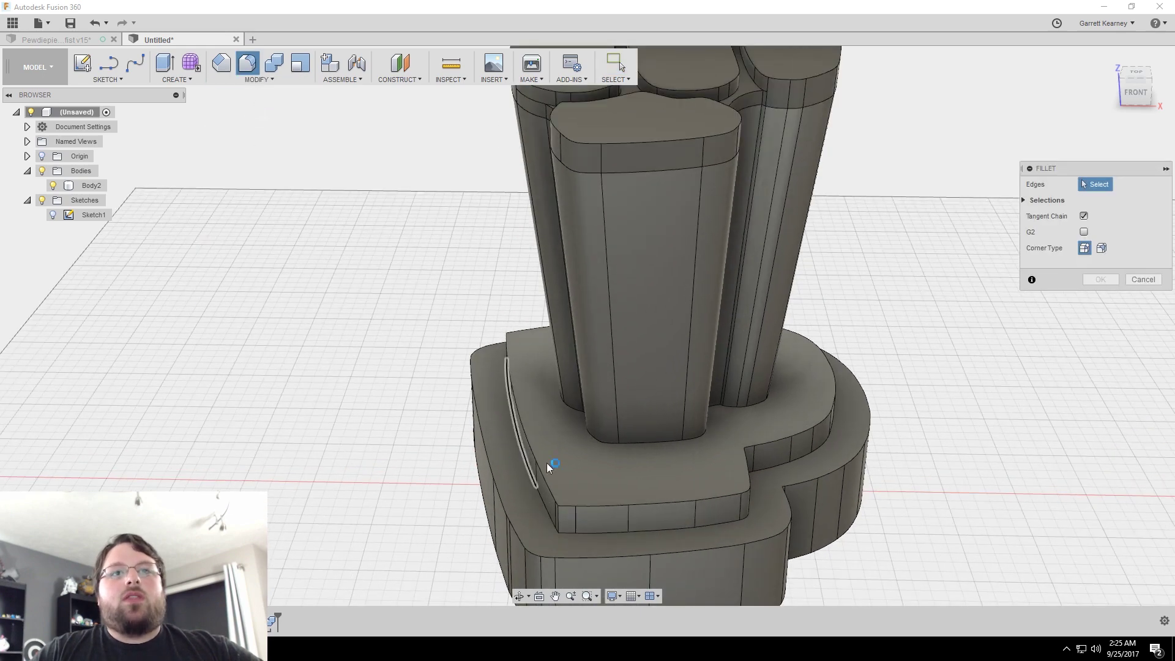
pyautogui.scroll(2, 528, 447)
pyautogui.click(509, 424)
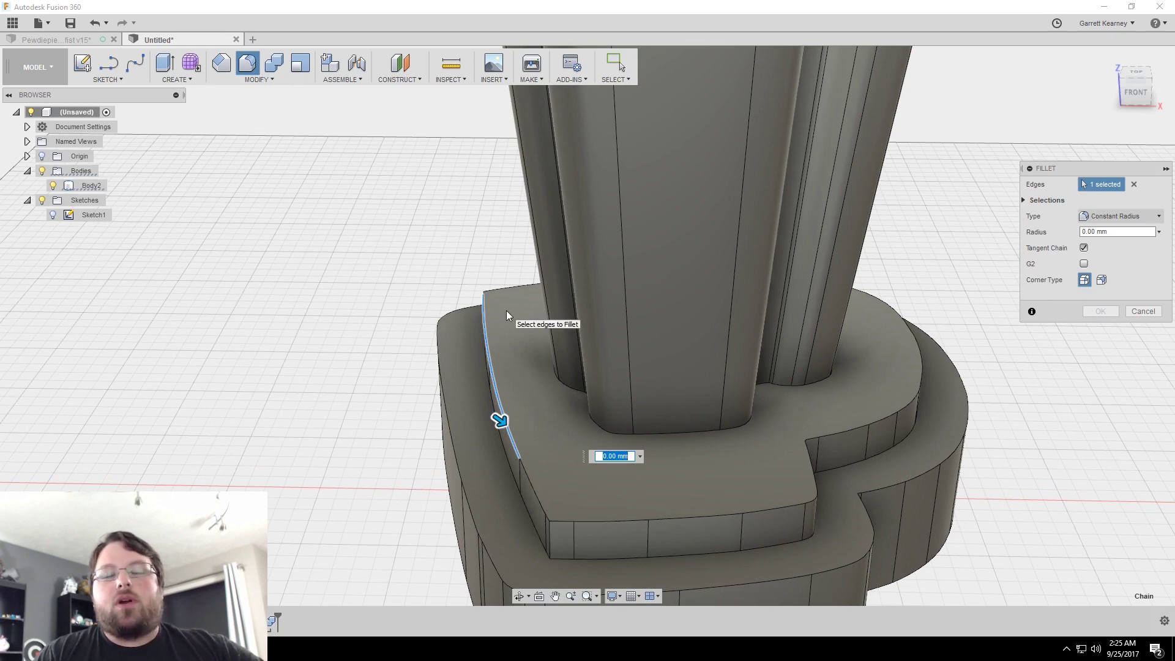
pyautogui.write('1')
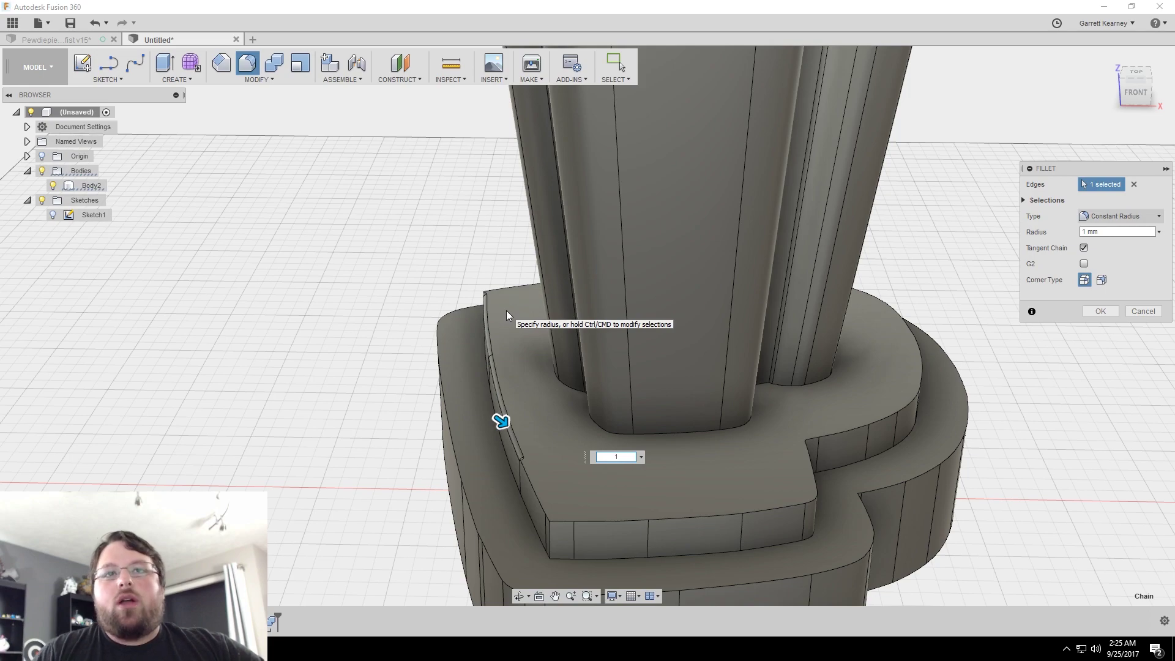
pyautogui.scroll(3, 512, 471)
pyautogui.scroll(2, 471, 454)
pyautogui.keyDown('shift'); pyautogui.moveTo(486, 430); pyautogui.dragTo(481, 404, button='middle'); pyautogui.keyUp('shift')
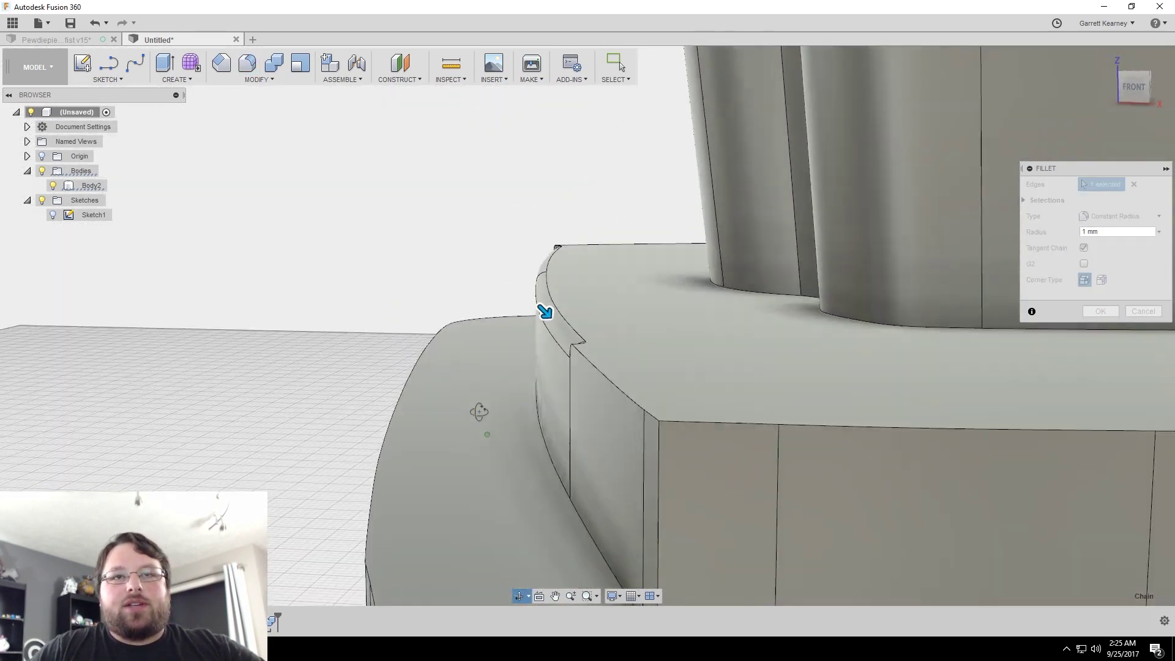
pyautogui.moveTo(481, 404)
pyautogui.keyDown('shift'); pyautogui.mouseDown(button='middle')
pyautogui.moveTo(439, 412)
pyautogui.moveTo(438, 462)
pyautogui.moveTo(432, 451)
pyautogui.mouseUp(button='middle'); pyautogui.keyUp('shift')
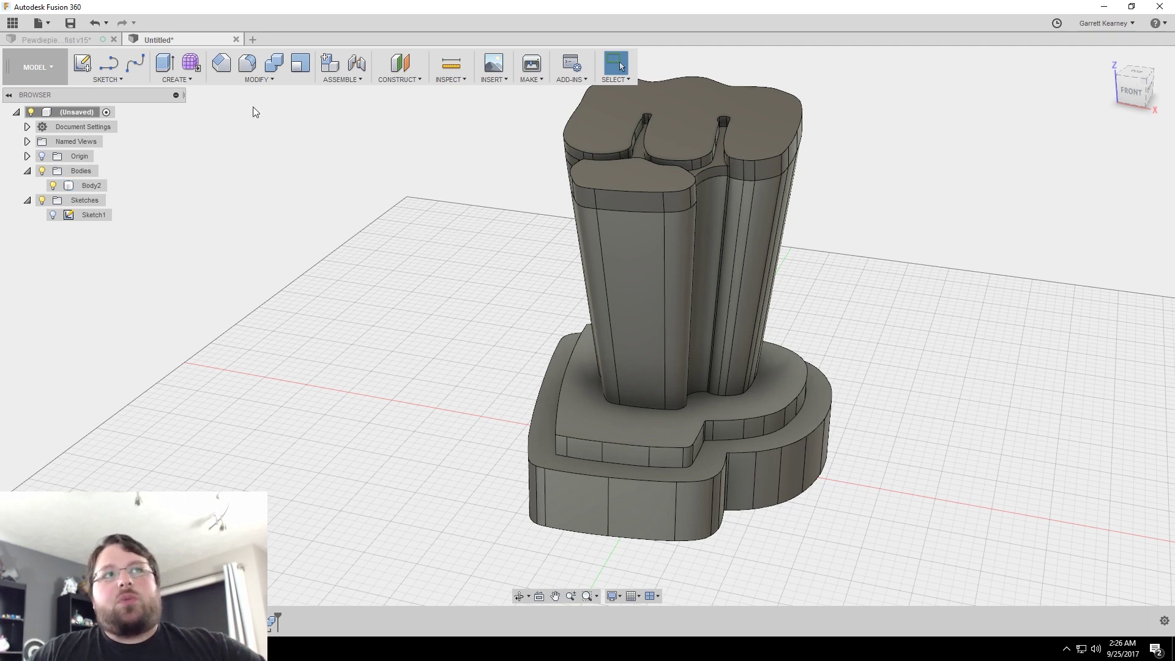
# - Bring up the Pewdiepie Brofist v15 design and orbit around the red trophy from above and front
pyautogui.click(76, 42)
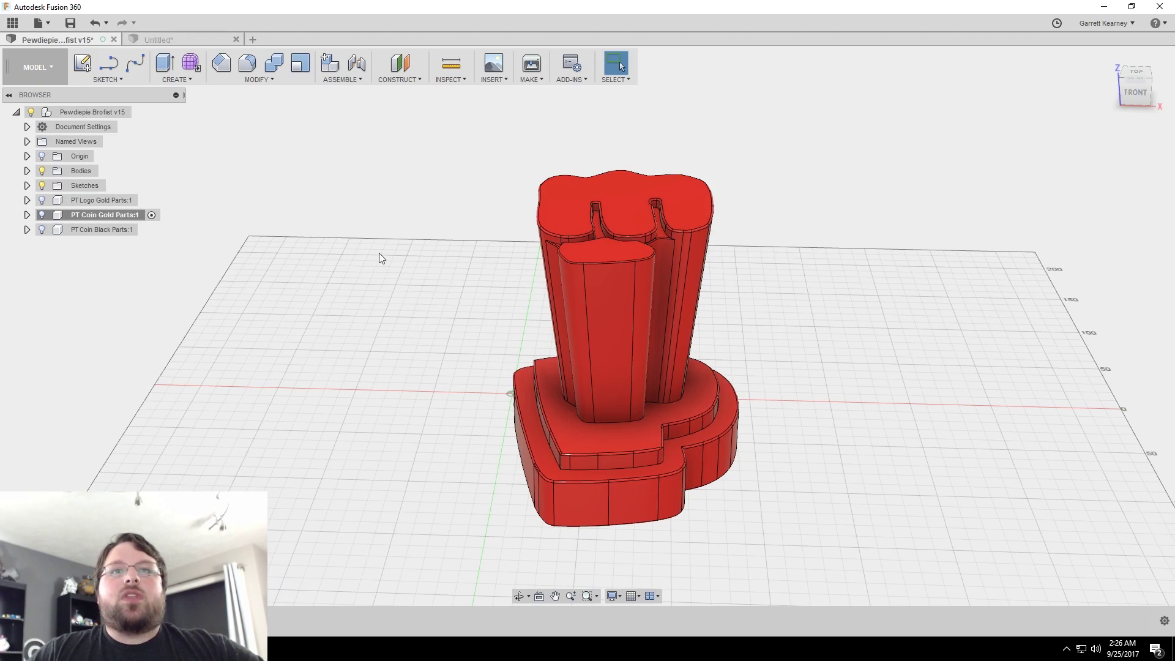
pyautogui.keyDown('shift'); pyautogui.moveTo(378, 258); pyautogui.dragTo(859, 338, button='middle'); pyautogui.keyUp('shift')
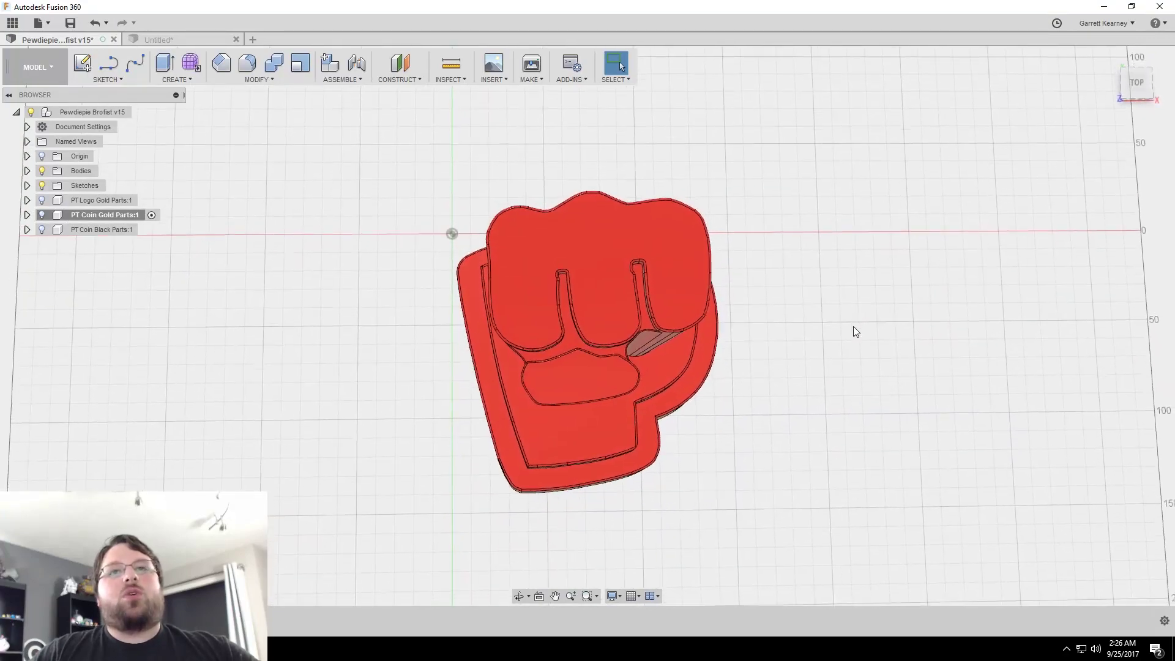
pyautogui.keyDown('shift'); pyautogui.moveTo(852, 332); pyautogui.dragTo(805, 331, button='middle'); pyautogui.keyUp('shift')
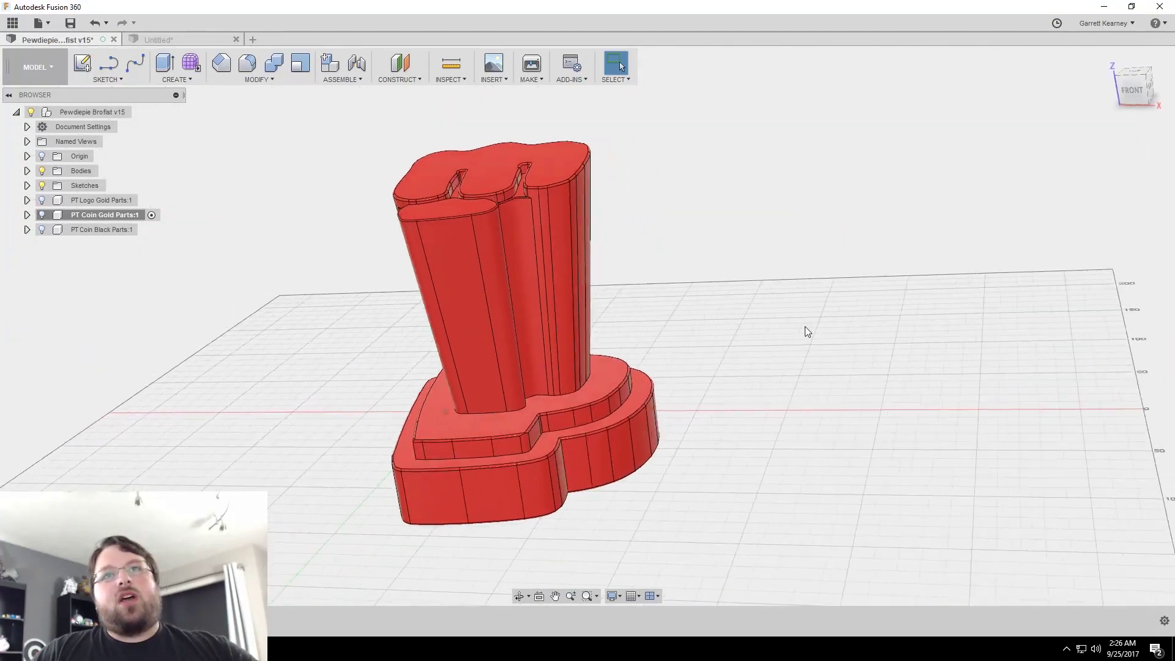